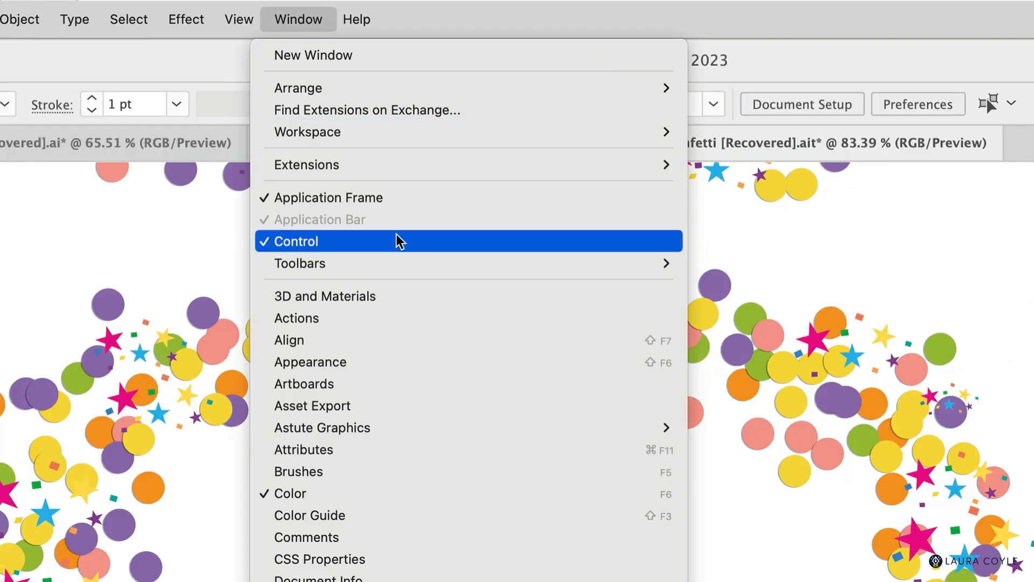
- Show the Advanced toolbar, then tear off the Symbol Sprayer tool group and place it as a floating panel above the artwork
mouse_move(408, 261)
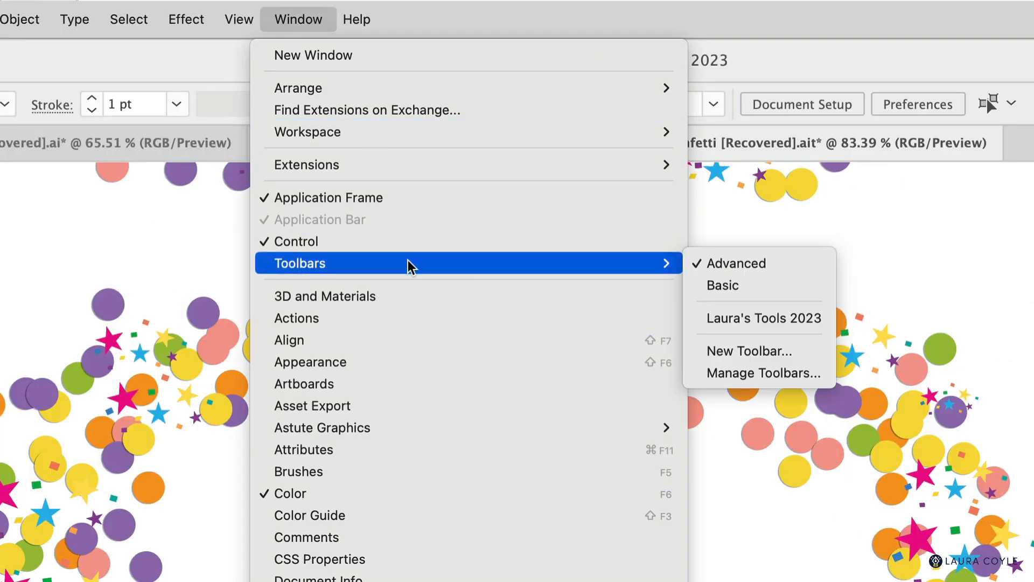
left_click(789, 269)
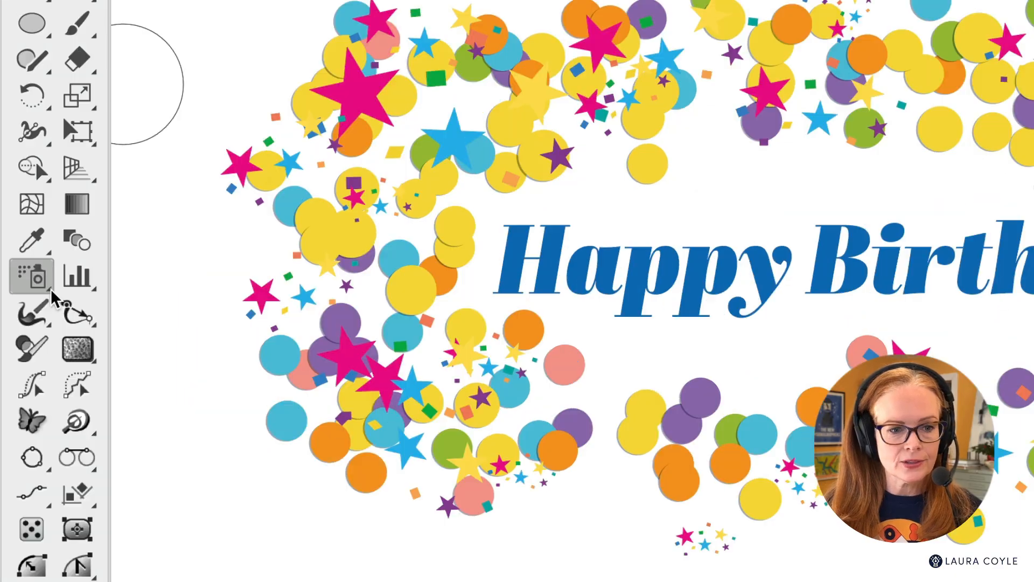
left_click(36, 305)
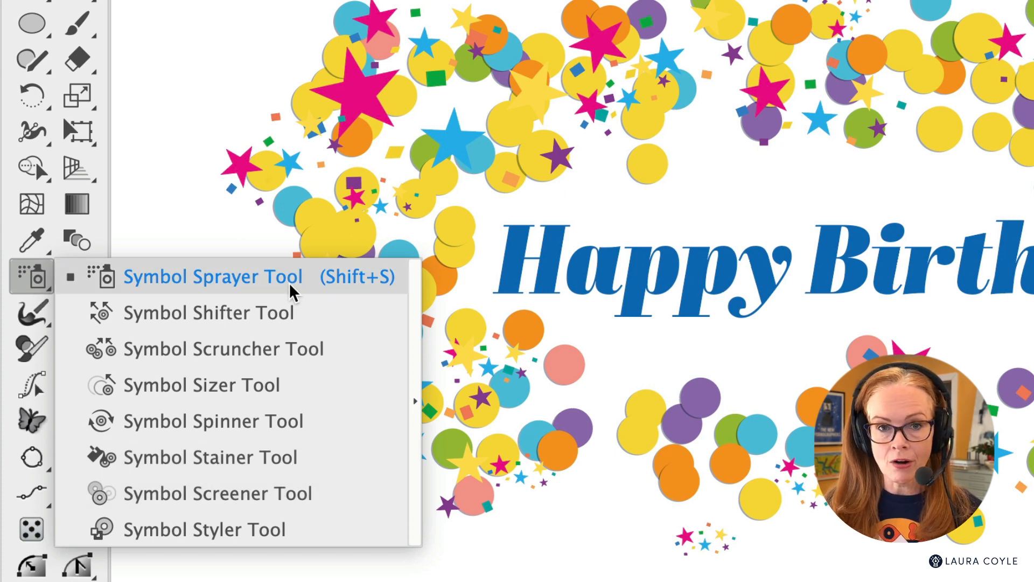
left_click(414, 443)
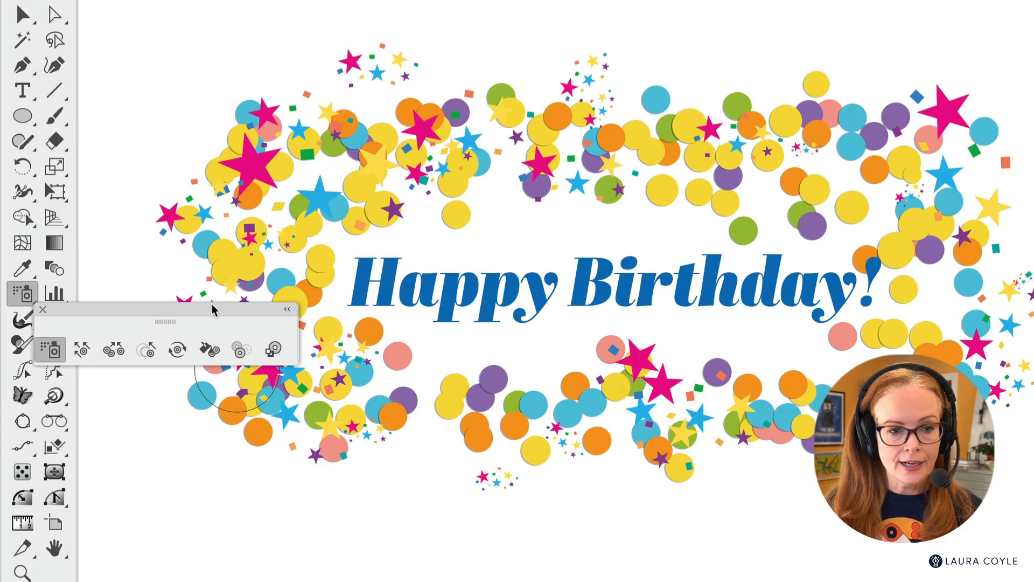
left_click_drag(212, 304, 302, 32)
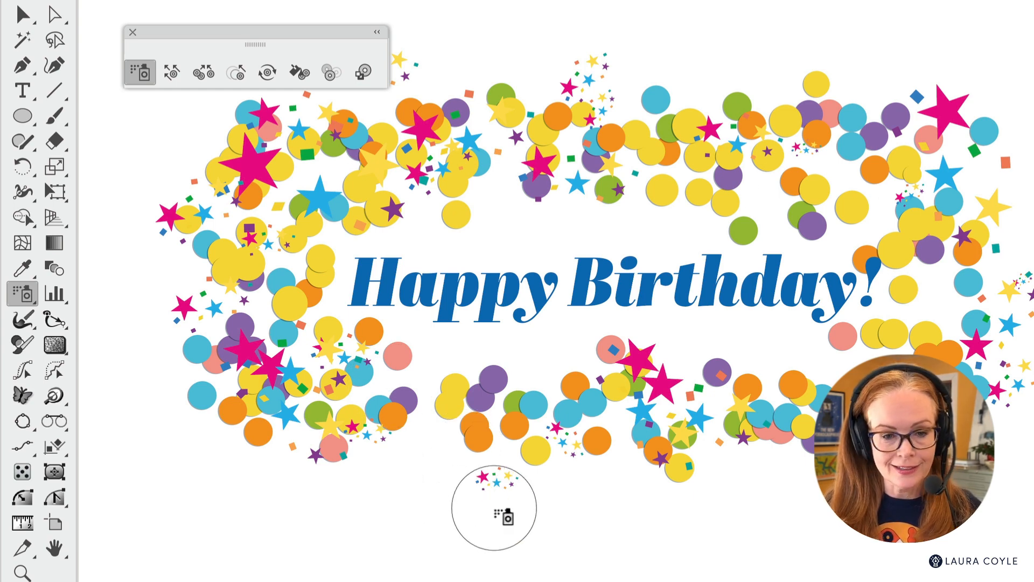
- Select the existing birthday confetti artwork and delete it
key("v")
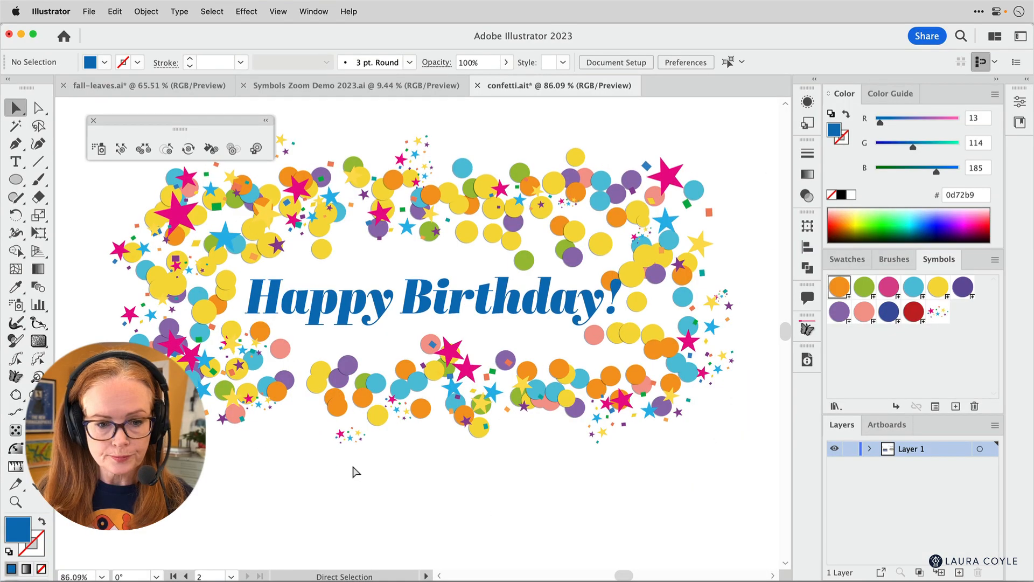
left_click_drag(356, 471, 598, 158)
key("Delete")
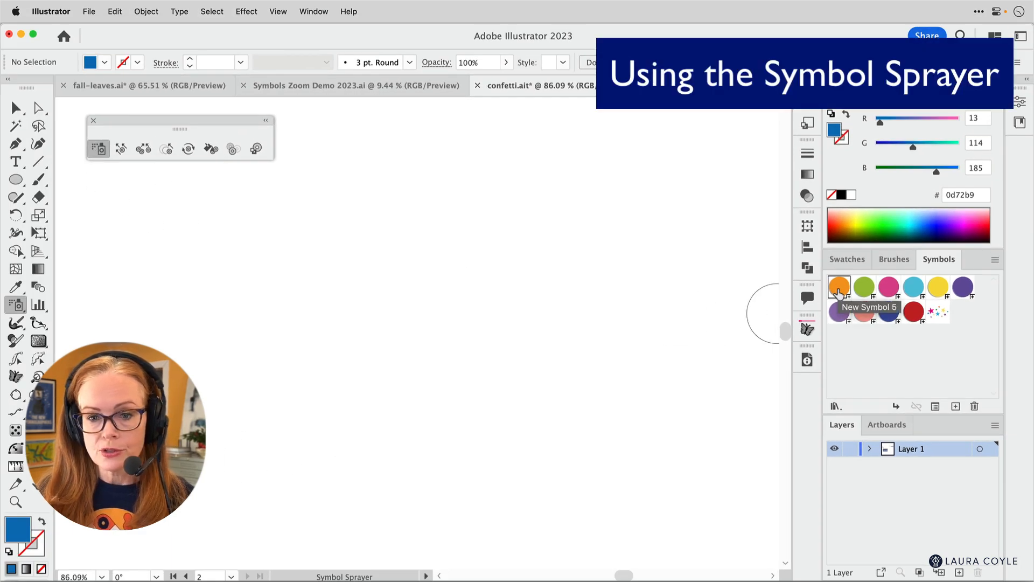
- Spray orange, green and yellow circle symbols across the artboard as one symbol set, and delete the set
mouse_move(432, 240)
left_mouse_down()
mouse_move(410, 219)
mouse_move(401, 295)
mouse_move(220, 278)
mouse_move(314, 313)
mouse_move(286, 358)
mouse_move(448, 270)
mouse_move(594, 292)
mouse_move(598, 313)
mouse_move(434, 361)
mouse_move(591, 351)
mouse_move(535, 223)
mouse_move(476, 301)
mouse_move(237, 254)
mouse_move(322, 330)
mouse_move(434, 288)
mouse_move(496, 356)
left_mouse_up()
left_click(864, 287)
left_click(937, 287)
mouse_move(463, 305)
left_mouse_down()
mouse_move(513, 265)
mouse_move(358, 323)
mouse_move(500, 334)
left_mouse_up()
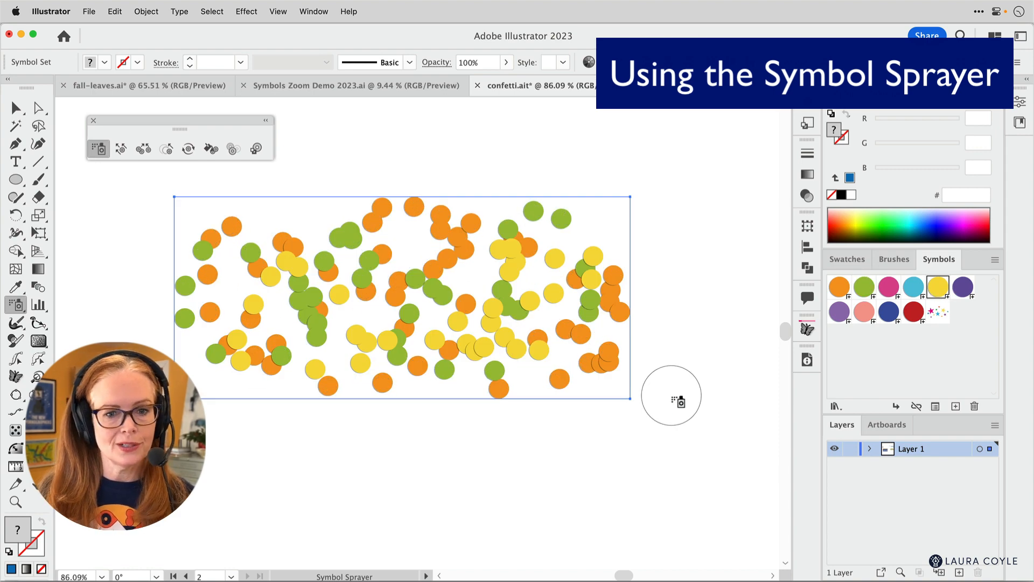
mouse_move(625, 386)
left_mouse_down()
mouse_move(491, 372)
mouse_move(269, 269)
mouse_move(406, 335)
left_mouse_up()
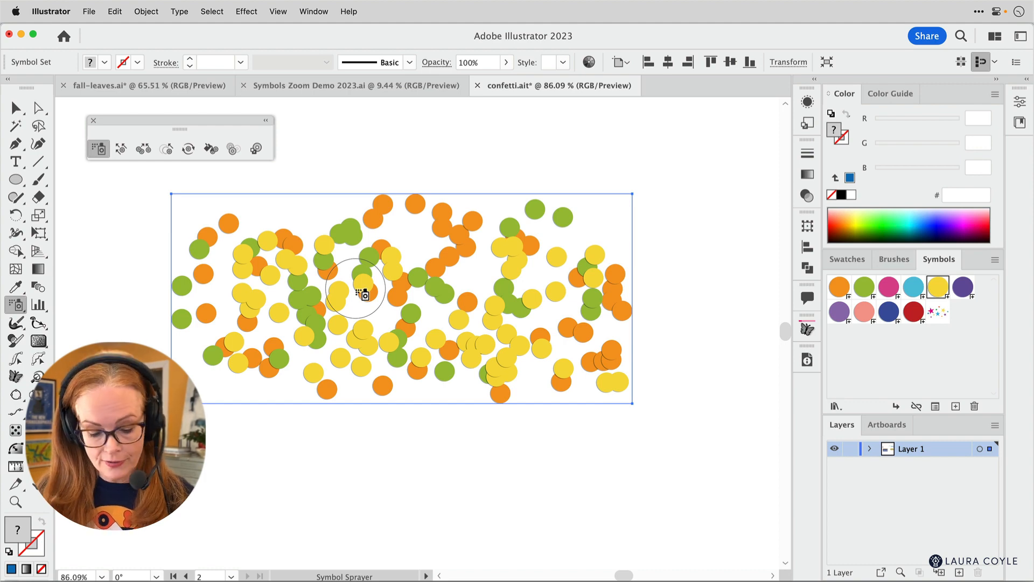
key("v")
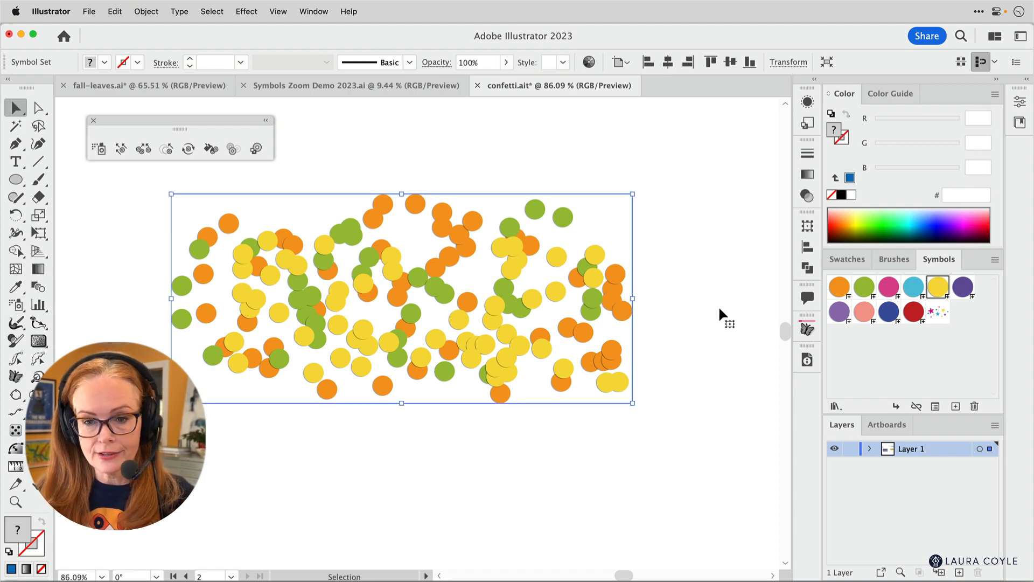
key("Delete")
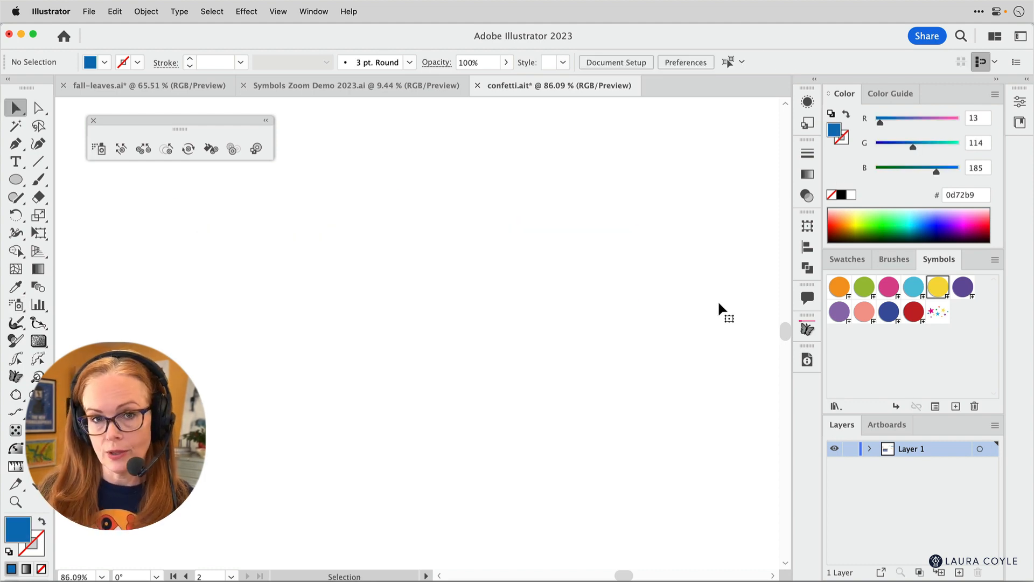
- Draw a blue circle with the Ellipse tool and place a copy just to its right
left_click(15, 180)
left_click_drag(420, 242, 476, 341)
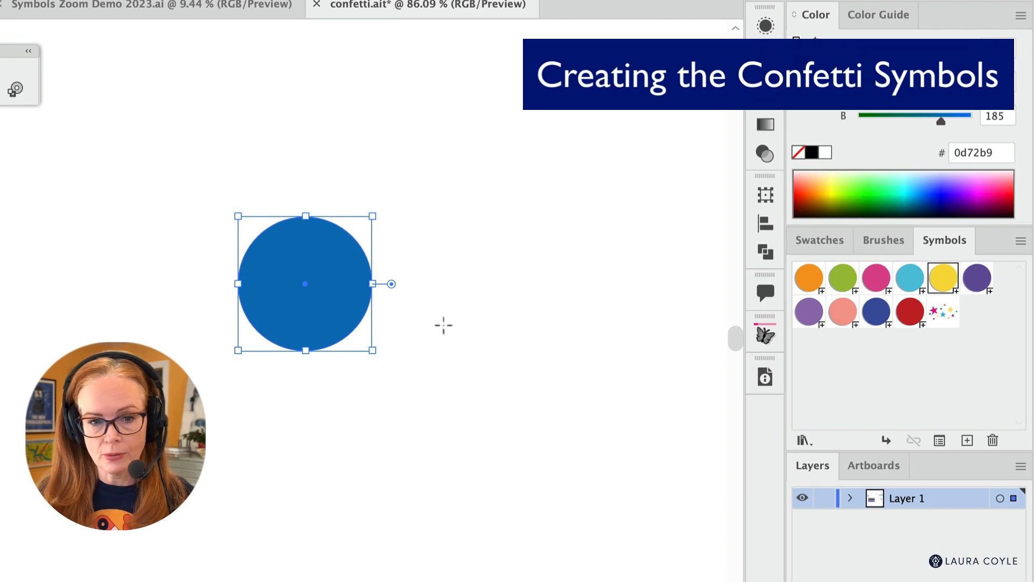
key("ctrl+shift+a")
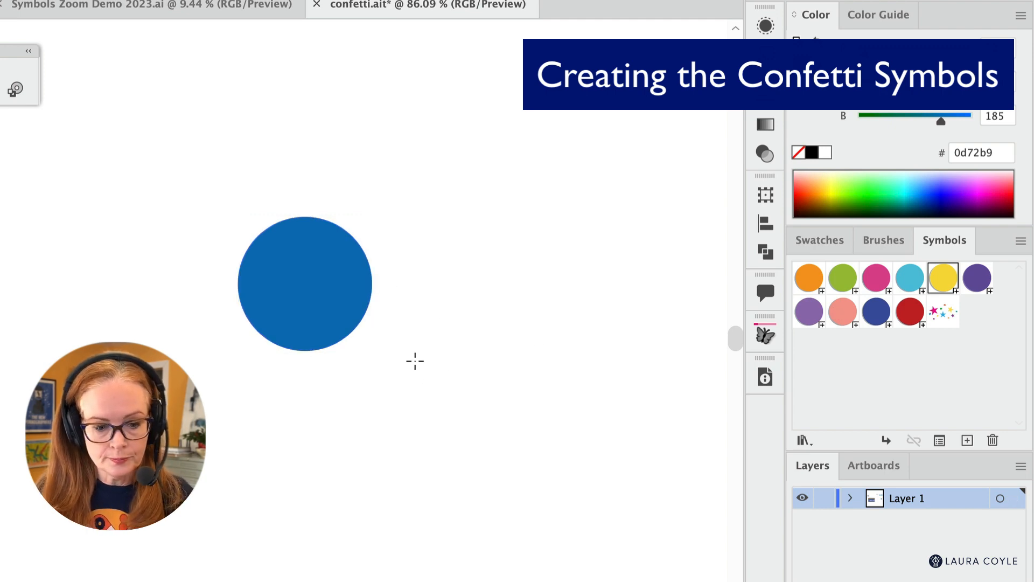
key("v")
left_click(314, 286)
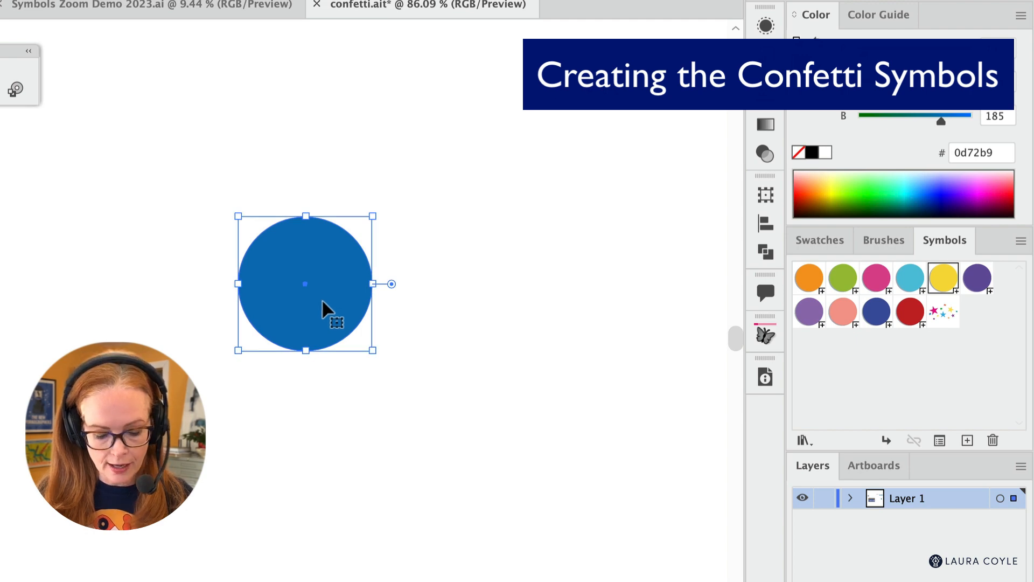
left_click_drag(321, 299, 517, 293)
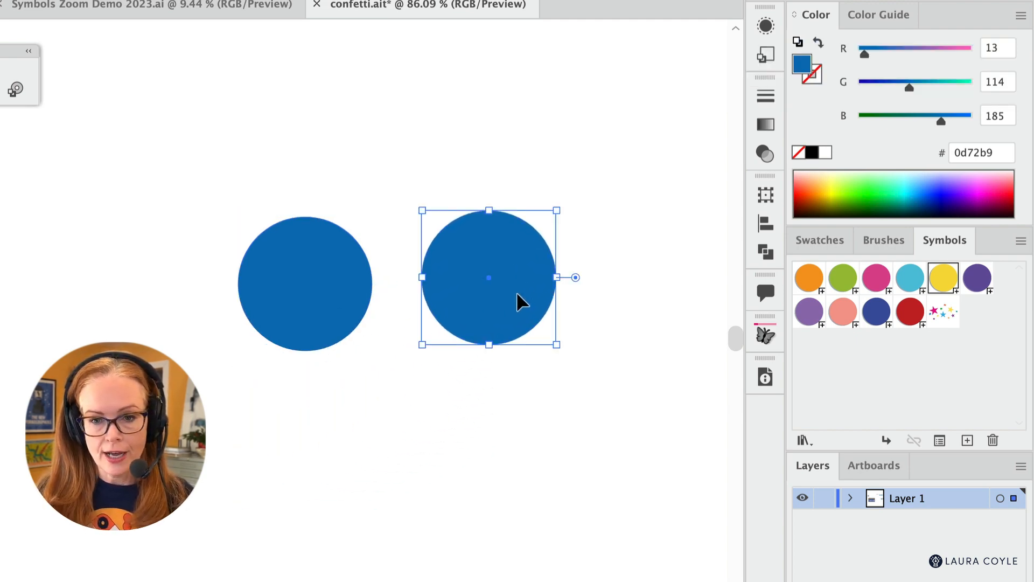
- Change the fill of the copied circle to medium gray #838384
double_click(801, 64)
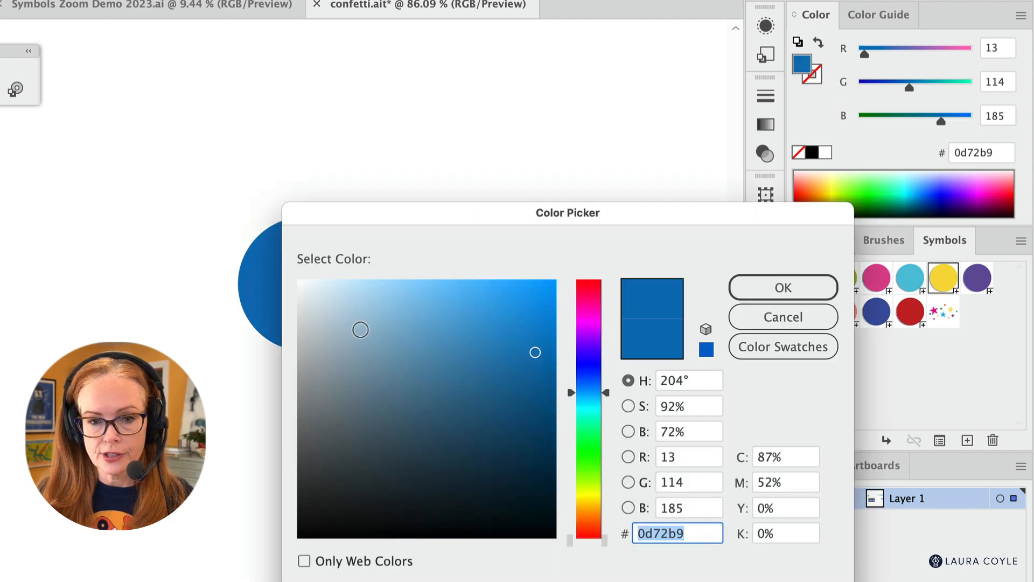
left_click(305, 401)
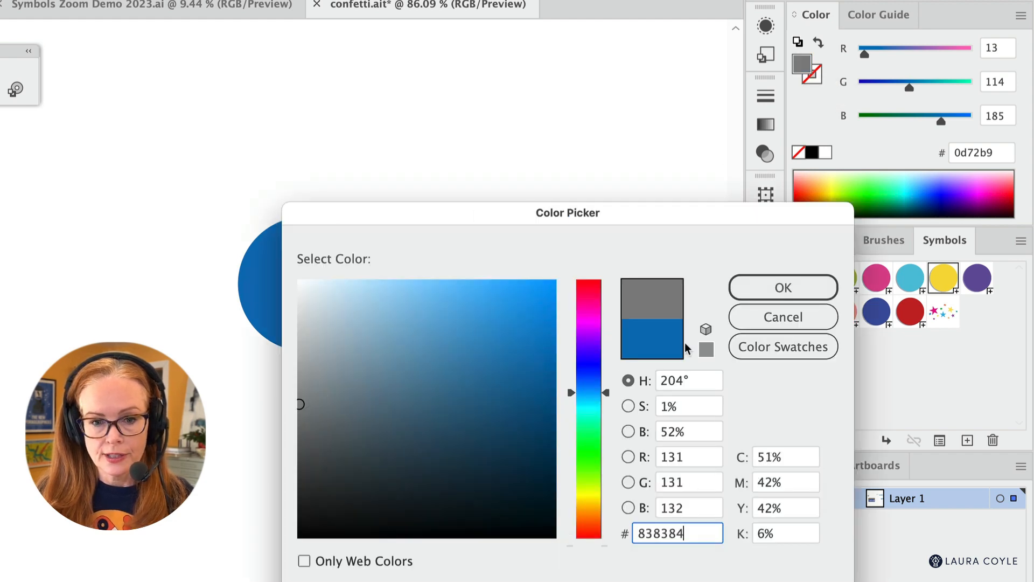
left_click(769, 285)
- Set the gray circle's blending mode to Multiply and its opacity to 73%
left_click(767, 156)
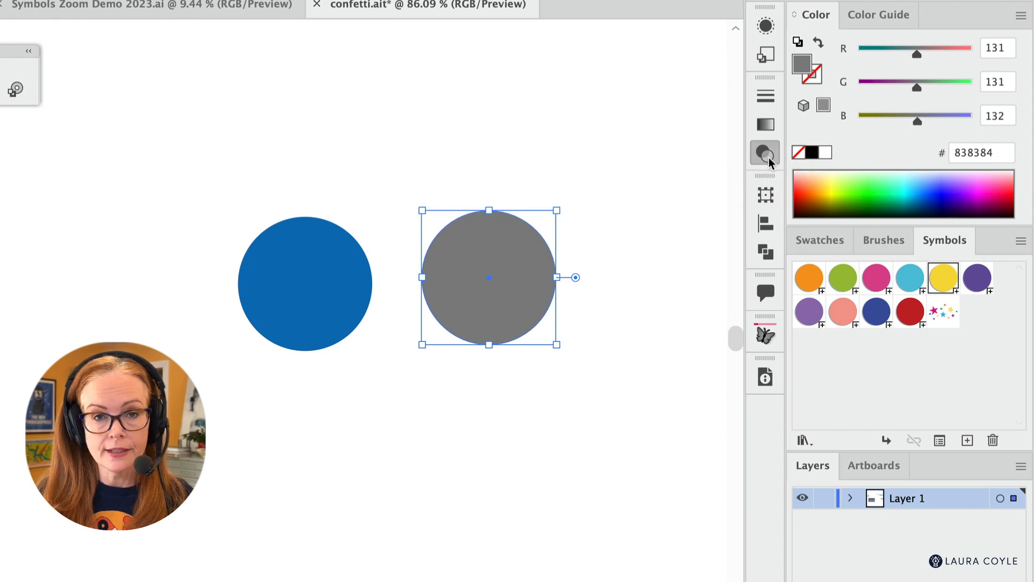
left_click(581, 117)
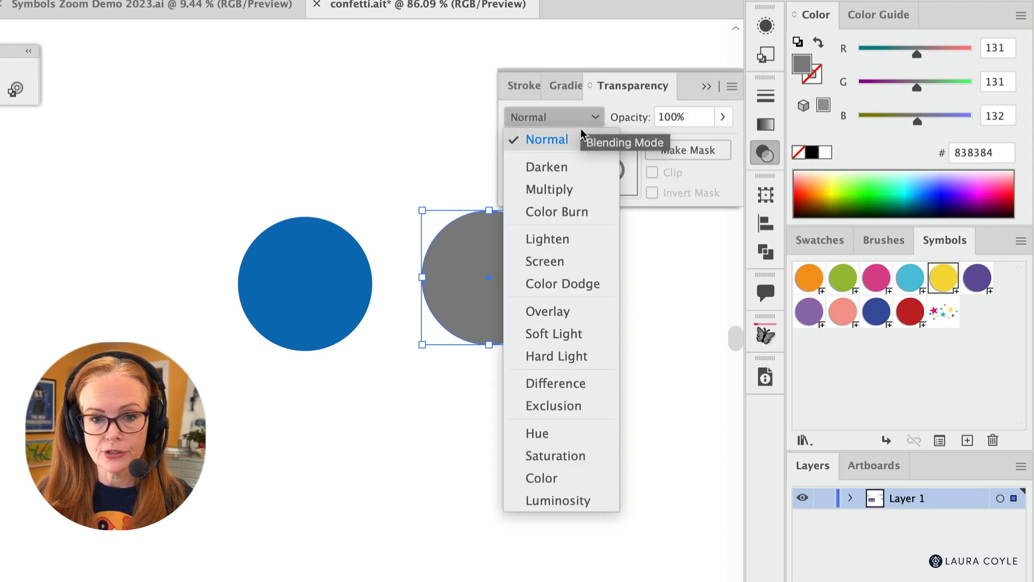
left_click(576, 194)
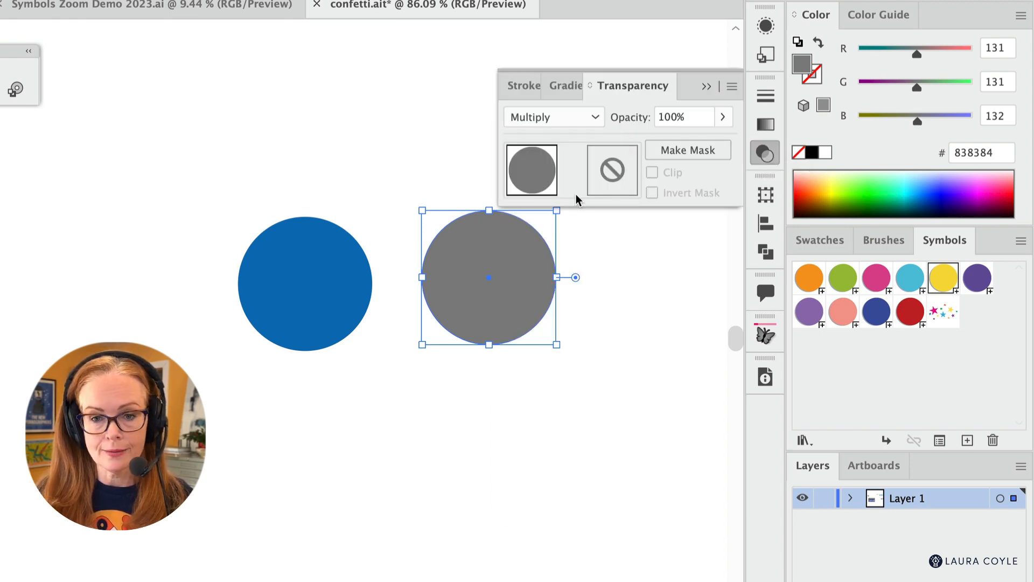
left_click(723, 117)
left_click_drag(715, 147, 698, 148)
left_click(636, 345)
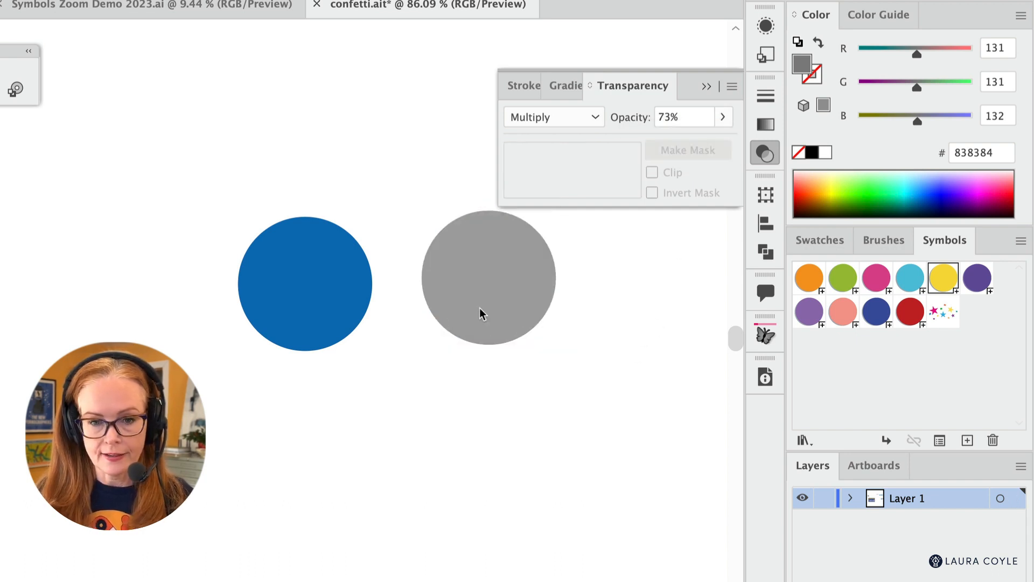
- Place the gray circle over the blue one, offset slightly down and left, and send it to the back as a shadow
left_click(507, 300)
left_click_drag(508, 300, 322, 319)
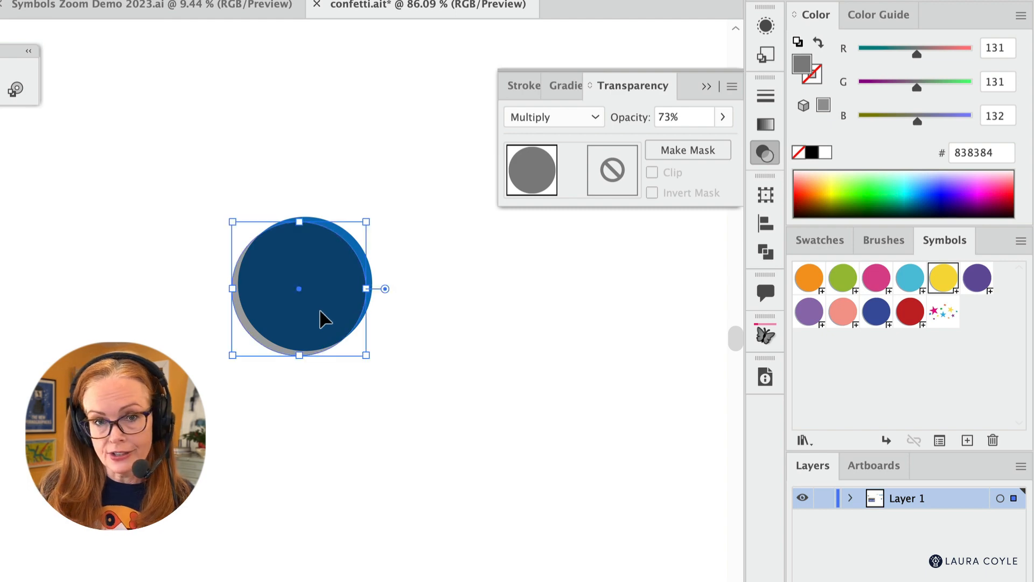
key("ctrl+shift+bracketleft")
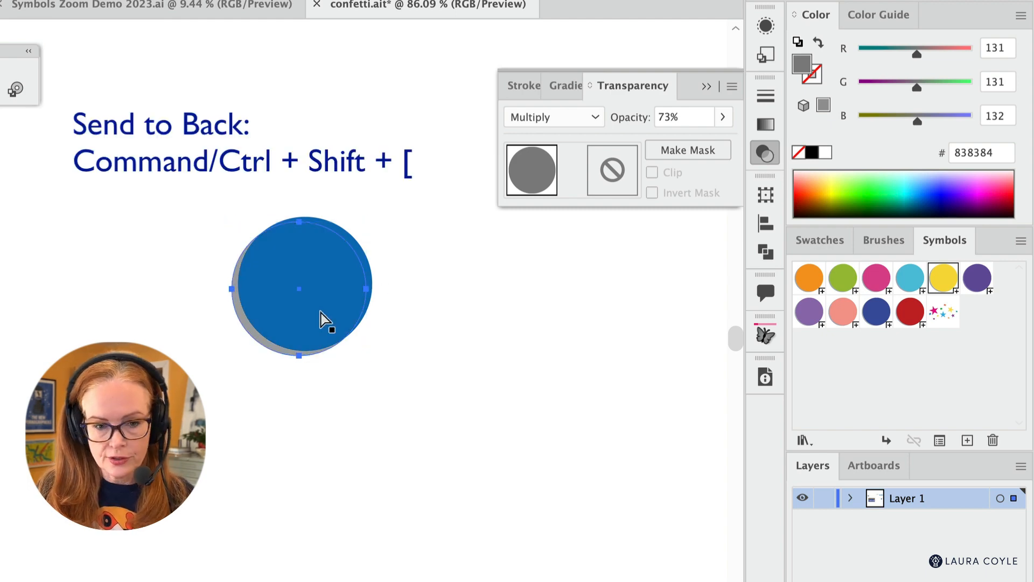
left_click(703, 86)
left_click(469, 325)
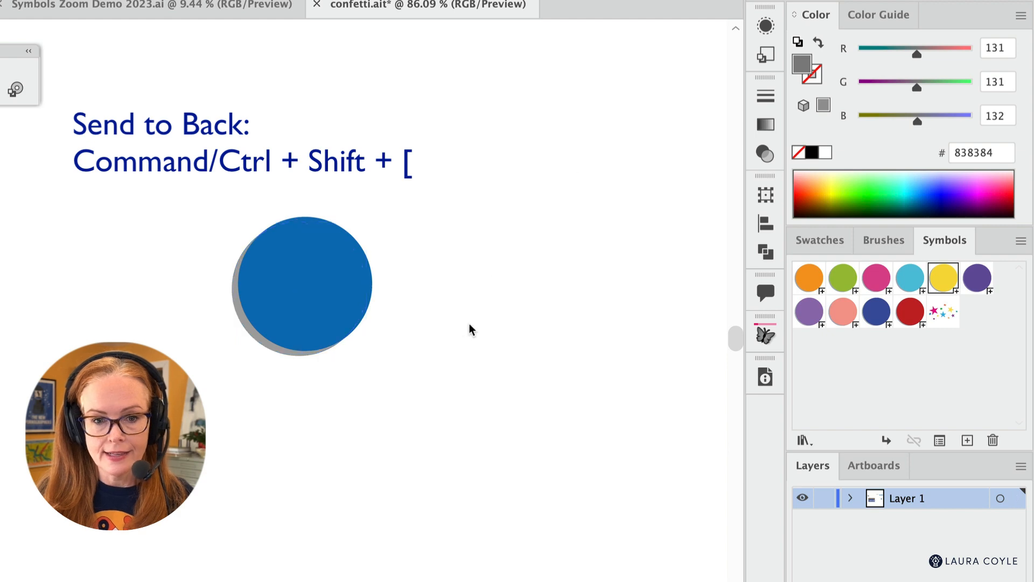
- Overlap a copy of the shadowed circle on the original to test the shadow, and delete the copy
left_click_drag(193, 176, 423, 334)
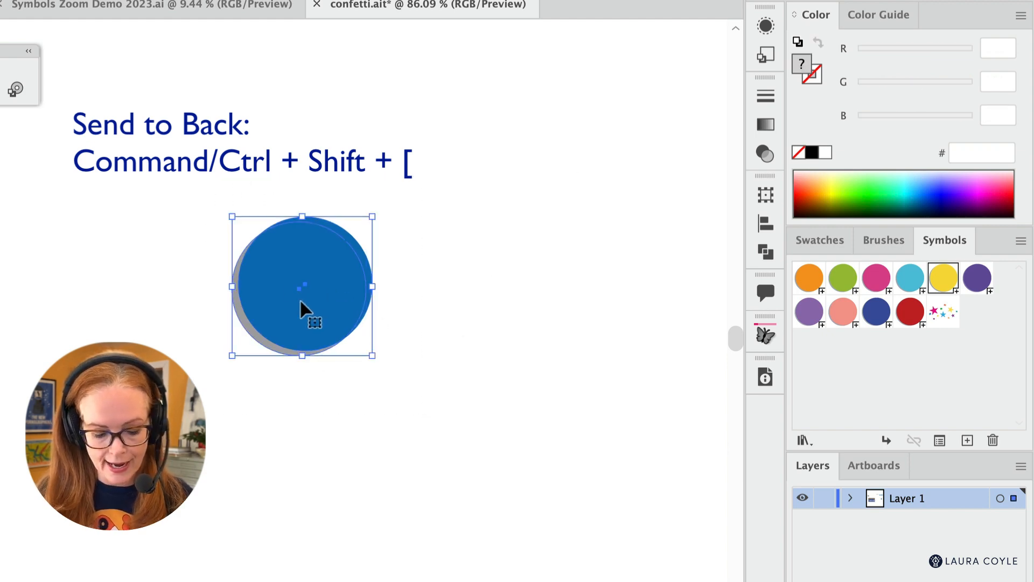
left_click_drag(297, 293, 377, 299)
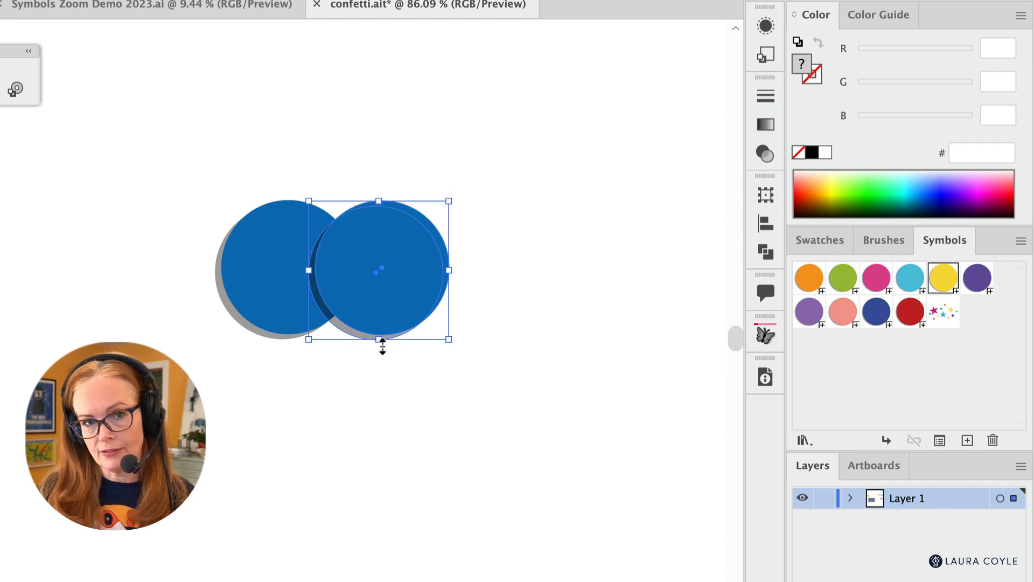
left_click(370, 408)
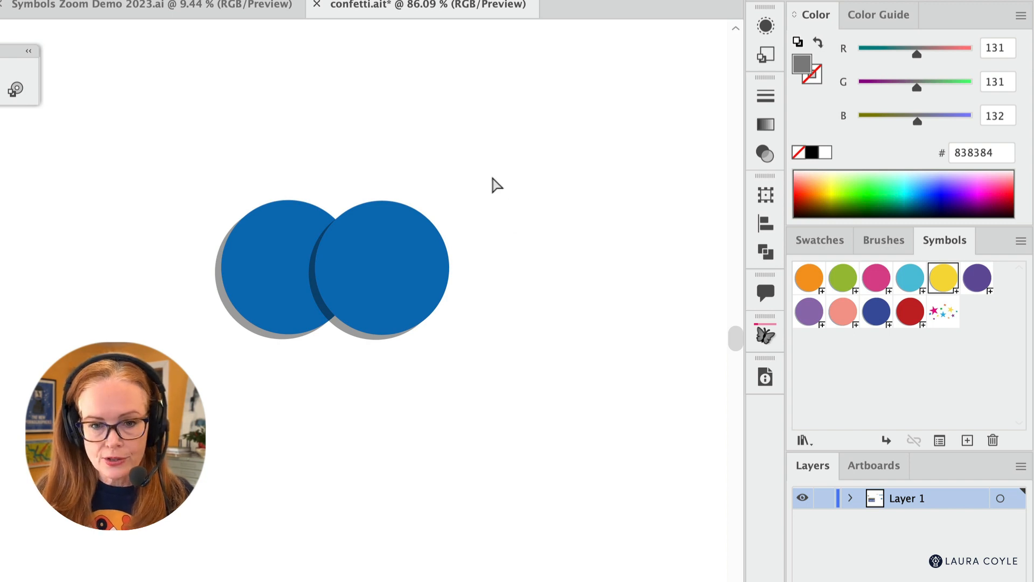
left_click_drag(492, 178, 415, 371)
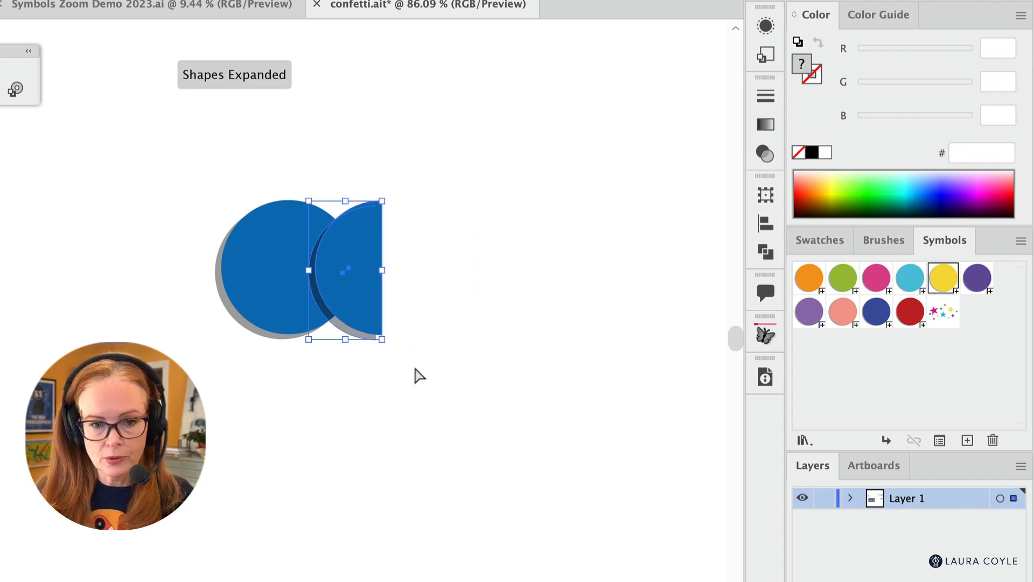
key("Delete")
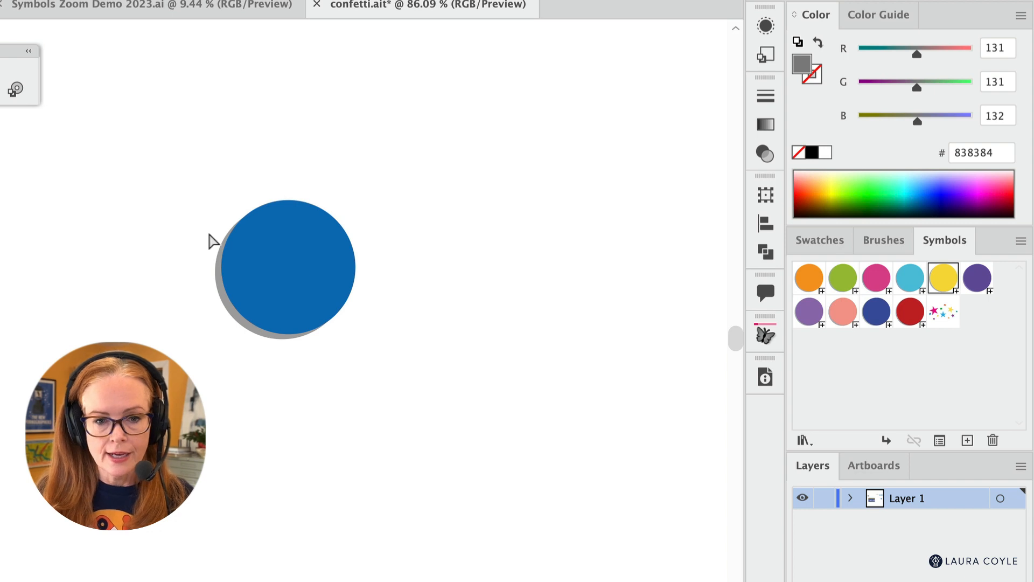
- Save the blue circle together with its gray shadow as a new dynamic Movie Clip symbol under the default name
left_click_drag(161, 161, 468, 473)
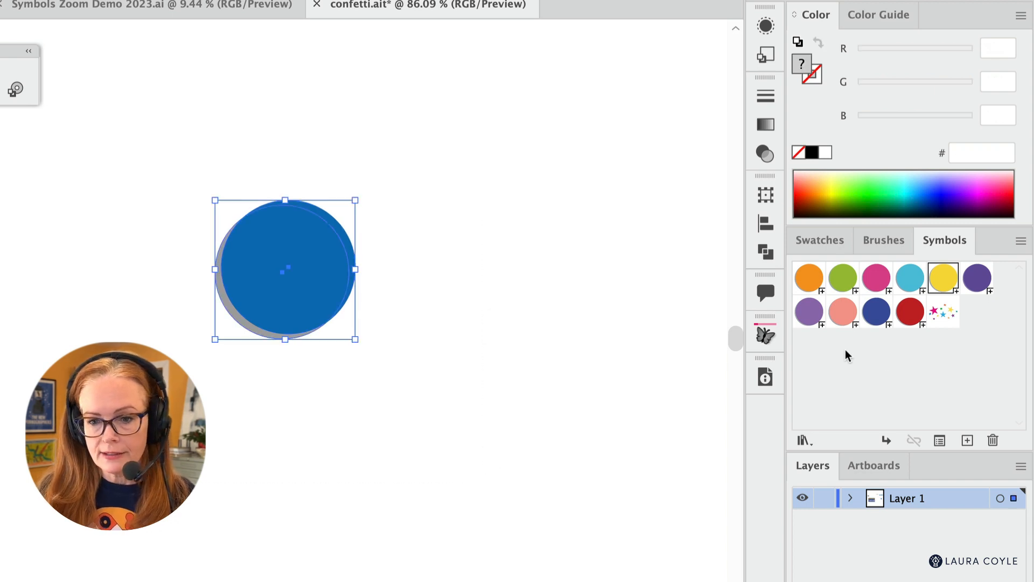
left_click(966, 439)
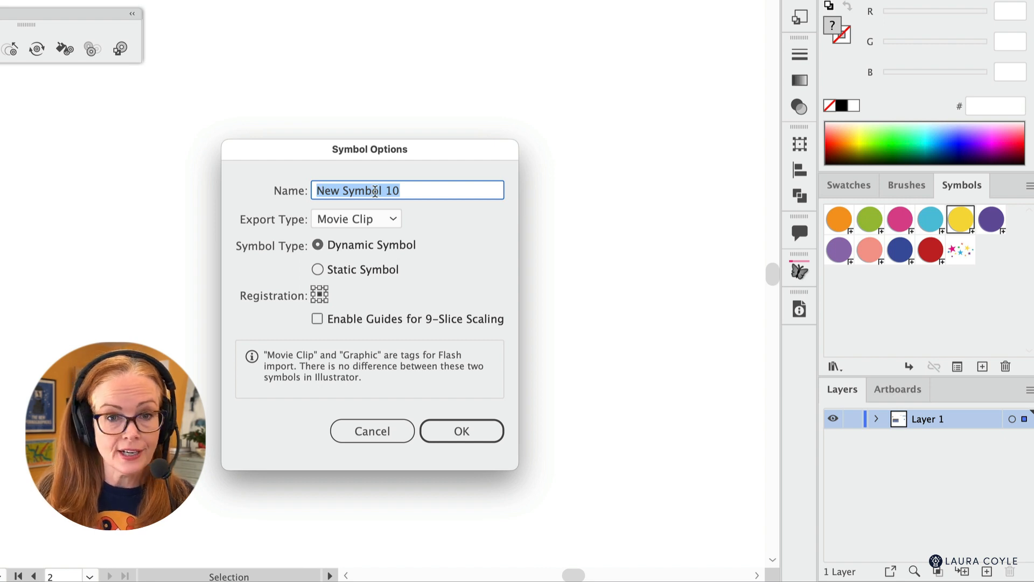
left_click(485, 434)
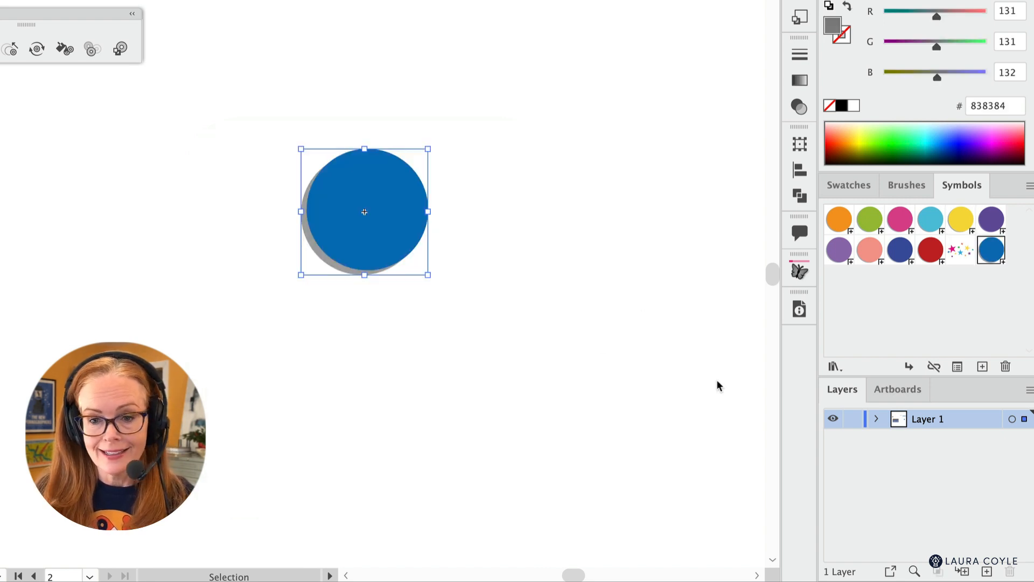
- Move the blue circle symbol instance well to the left to free the middle of the canvas
left_click(410, 380)
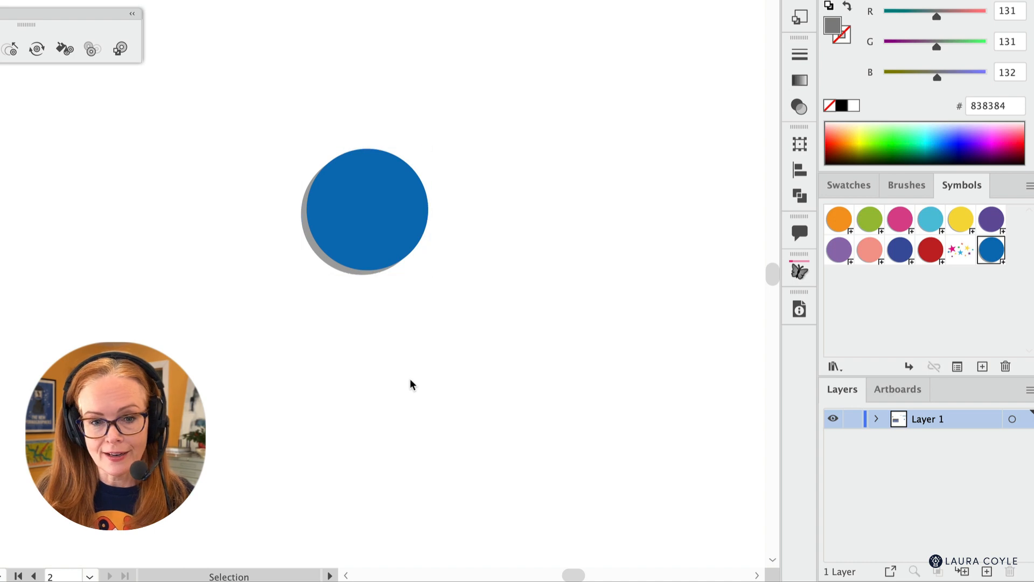
left_click(366, 272)
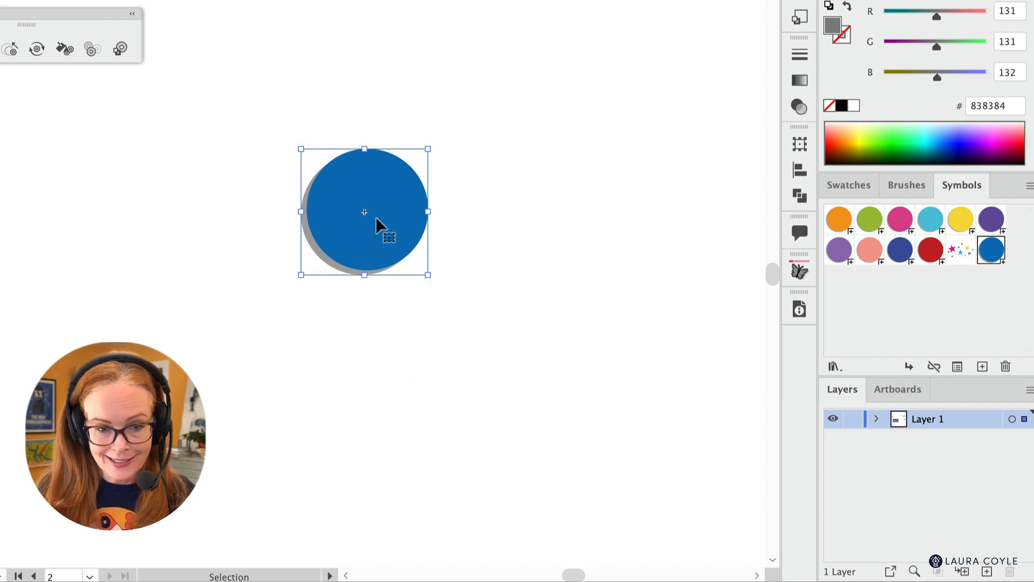
left_click_drag(373, 232, 109, 224)
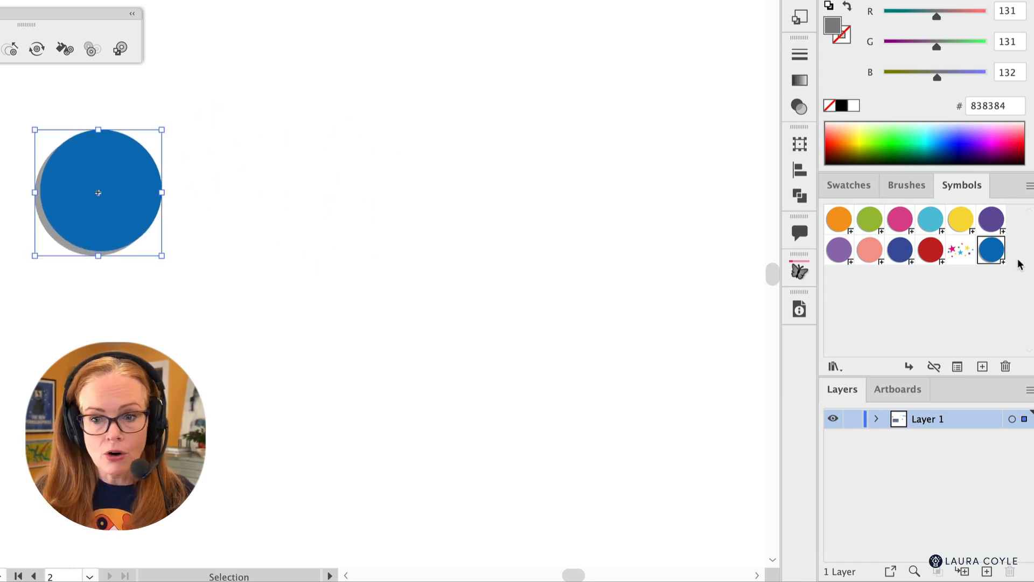
- Place instances of the blue, orange, green and pink circle symbols on the canvas, plus a second pink instance
left_click_drag(989, 251, 497, 286)
left_click_drag(839, 218, 597, 258)
left_click_drag(862, 223, 588, 339)
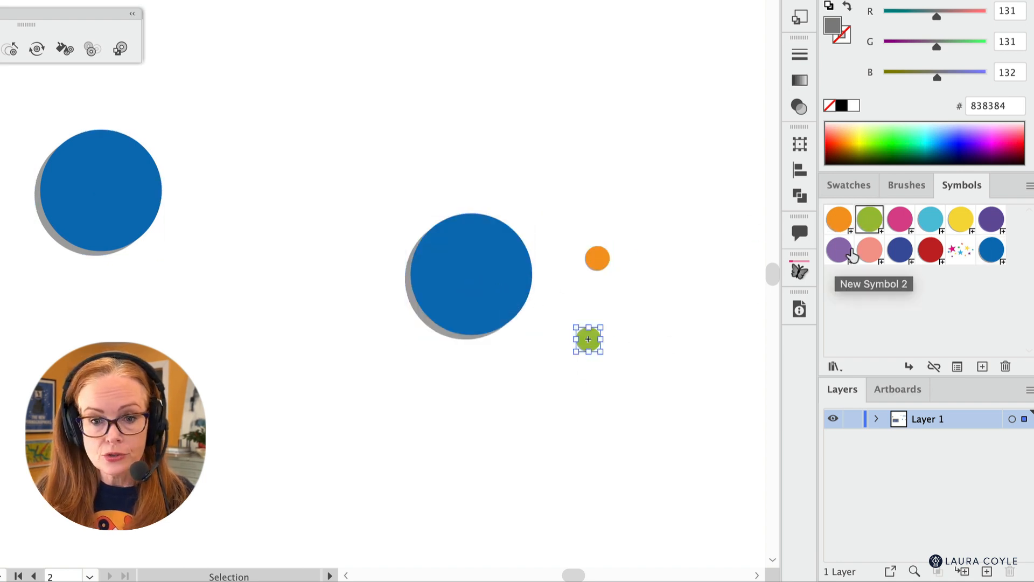
left_click_drag(899, 219, 674, 322)
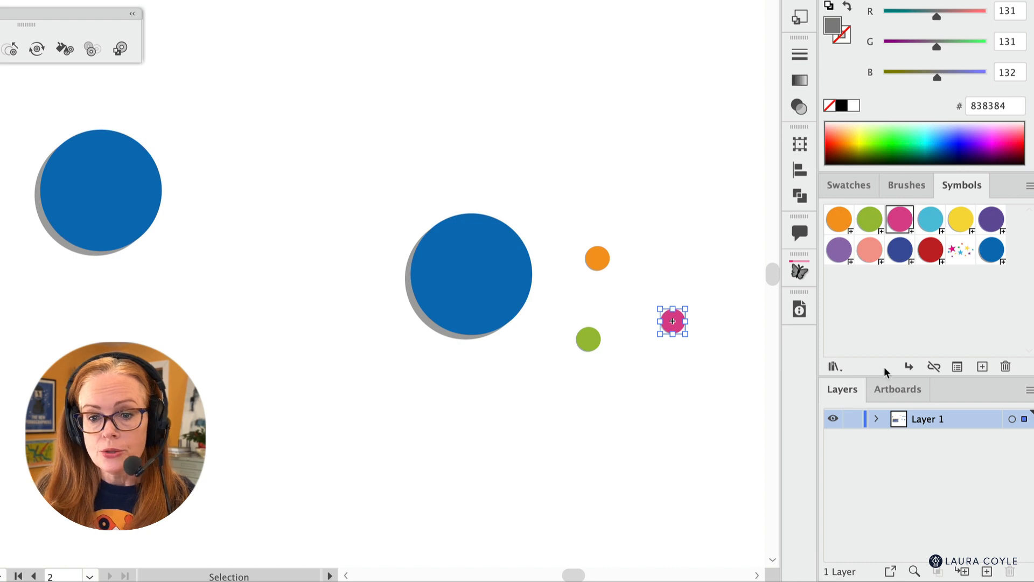
left_click(909, 367)
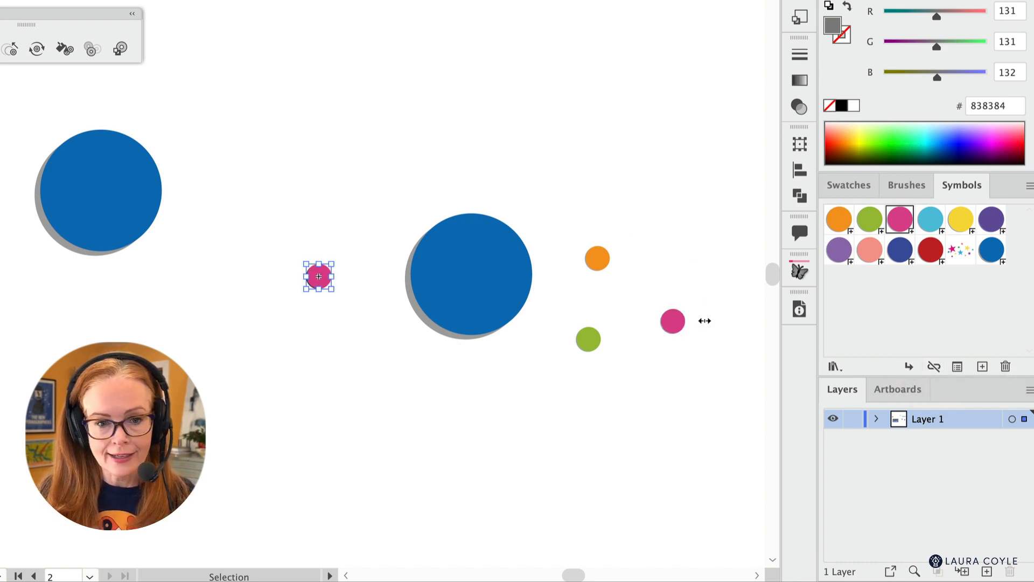
- Scatter three copies of the second pink circle instance around it, between the two large blue circles
left_click_drag(319, 276, 268, 212)
left_click_drag(316, 279, 355, 227)
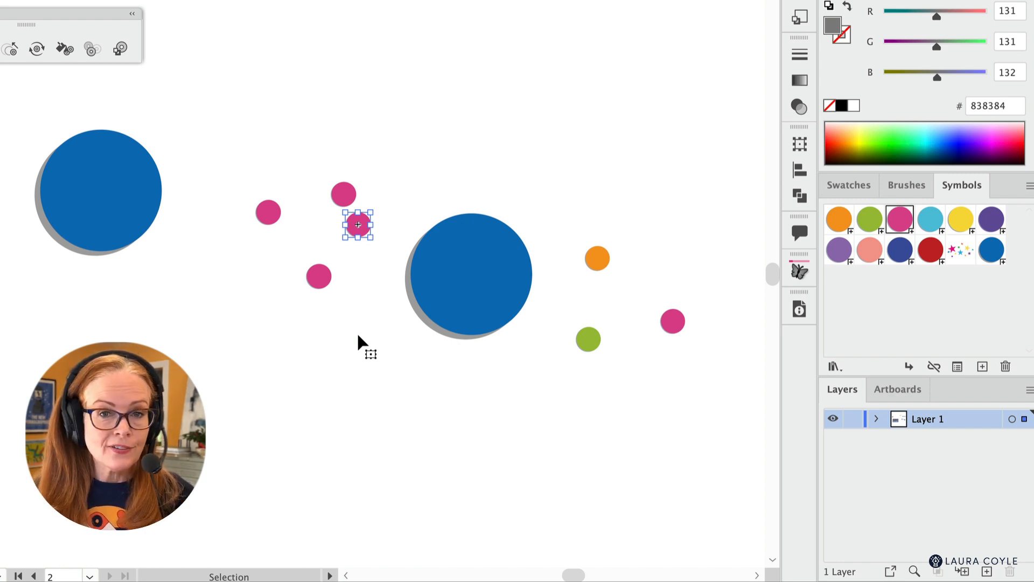
mouse_move(312, 276)
left_mouse_down()
mouse_move(335, 259)
mouse_move(311, 259)
left_mouse_up()
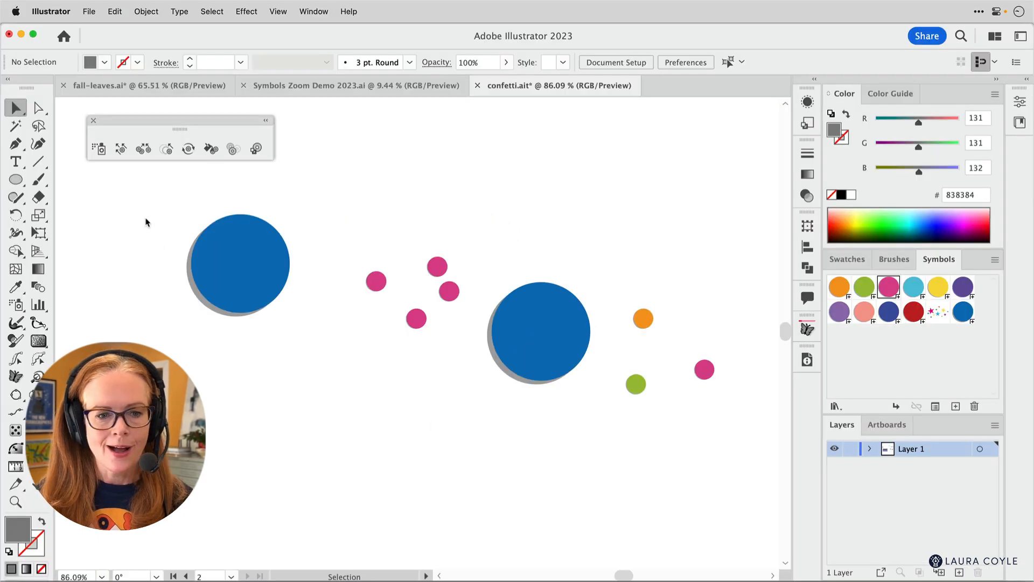
- Delete all the circle symbol instances from the canvas
left_click_drag(4, 113, 563, 368)
key("Delete")
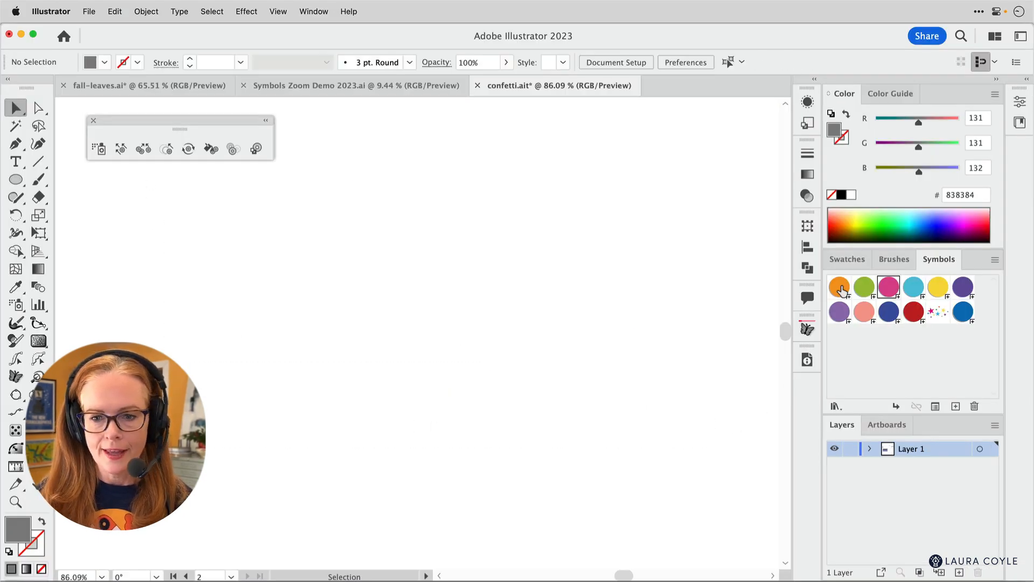
- Spray the orange, green, yellow and salmon circle symbols across the canvas as one mixed symbol set with the Symbol Sprayer
left_click(839, 287)
left_click(99, 149)
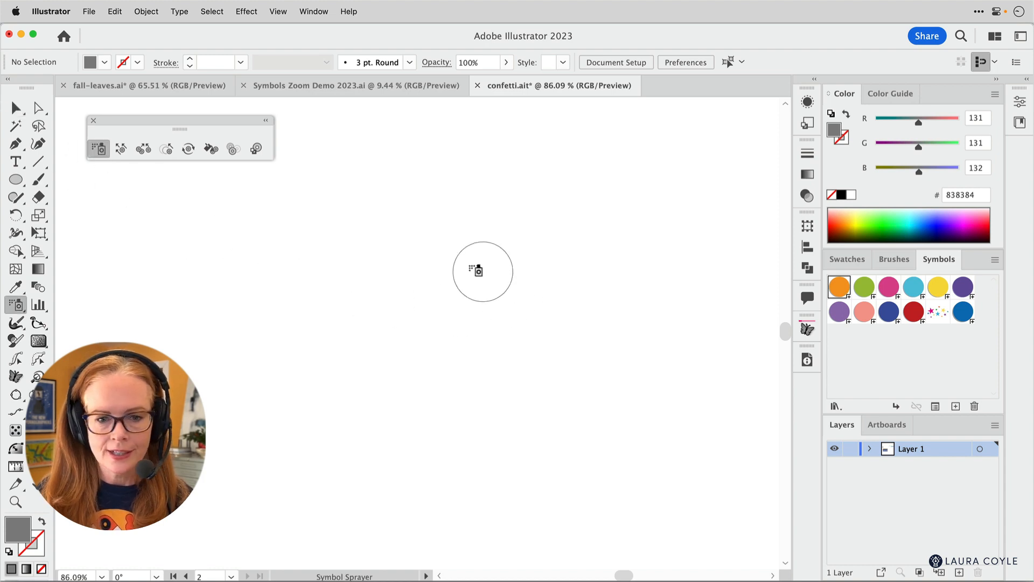
mouse_move(480, 272)
left_mouse_down()
mouse_move(358, 287)
mouse_move(222, 259)
mouse_move(561, 281)
mouse_move(621, 331)
mouse_move(404, 270)
mouse_move(471, 363)
mouse_move(600, 364)
mouse_move(558, 260)
mouse_move(407, 312)
mouse_move(243, 348)
mouse_move(526, 314)
mouse_move(719, 340)
mouse_move(296, 325)
mouse_move(401, 403)
mouse_move(669, 356)
mouse_move(592, 381)
mouse_move(475, 399)
left_mouse_up()
left_click(864, 287)
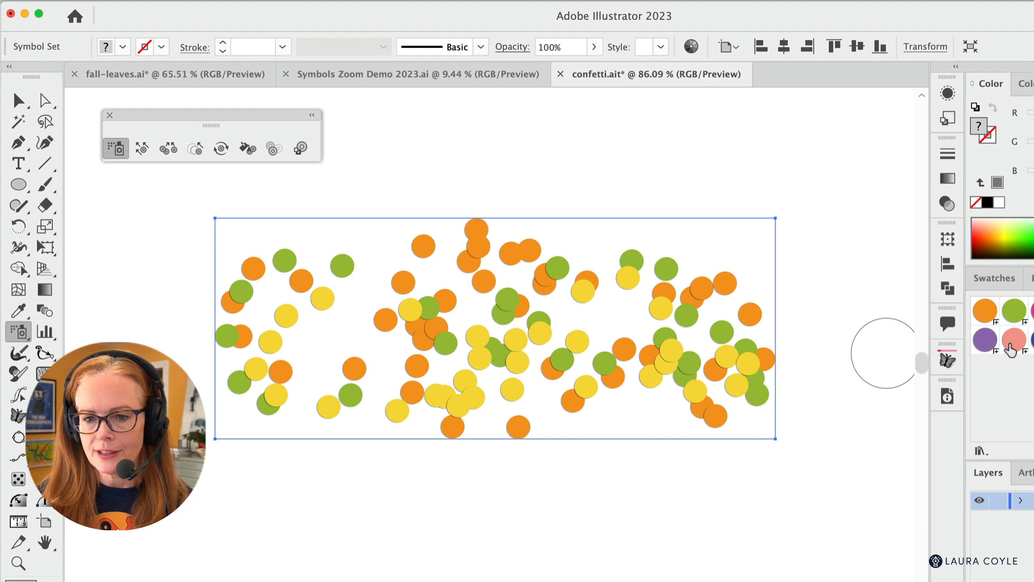
left_click(1012, 348)
mouse_move(728, 336)
left_mouse_down()
mouse_move(389, 304)
mouse_move(619, 385)
mouse_move(605, 342)
mouse_move(335, 342)
mouse_move(356, 377)
left_mouse_up()
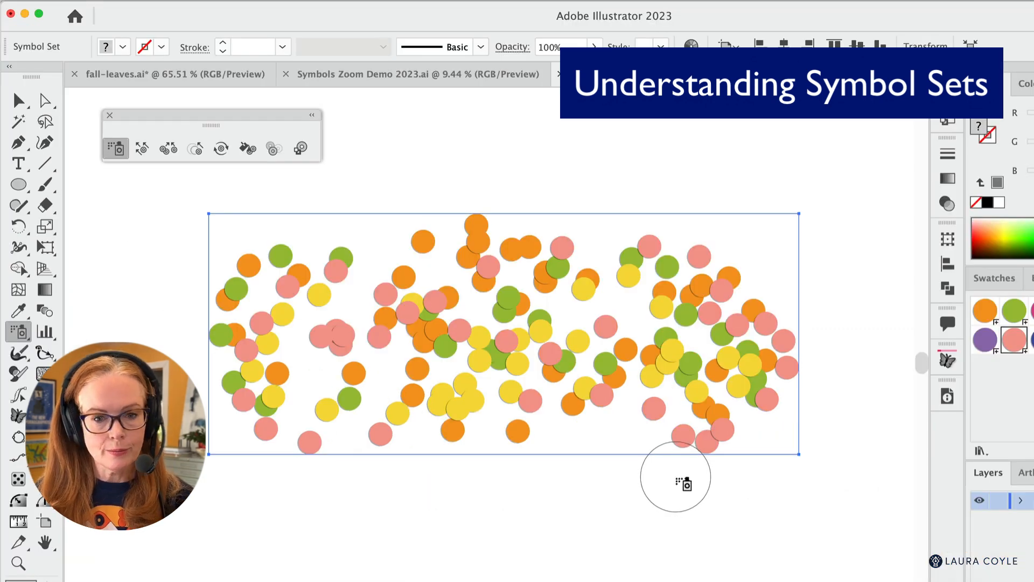
- Inspect the symbol set in Outline view, return to Preview, and expand its Object and Fill into individual instances
key("super+y")
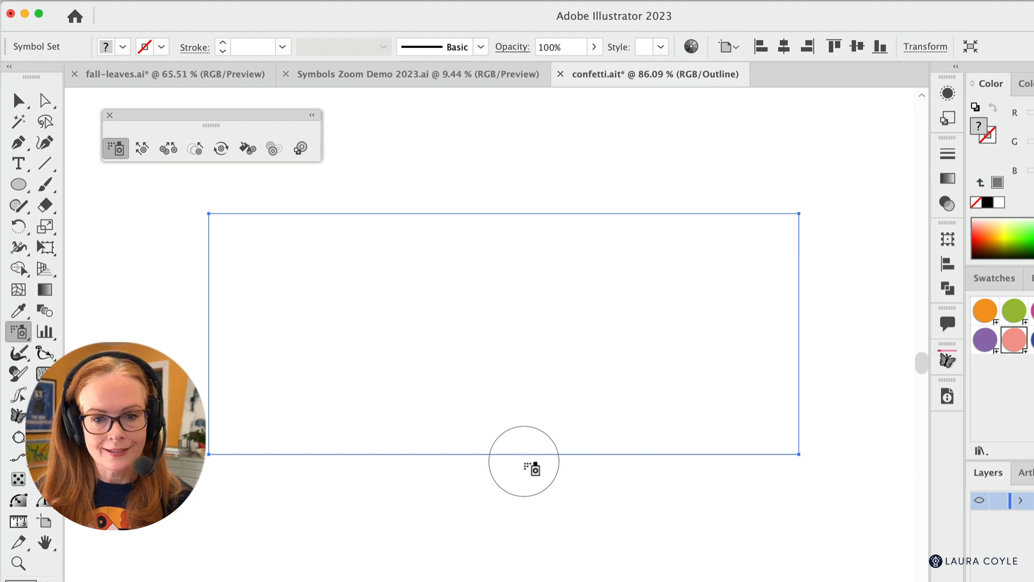
key("super+y")
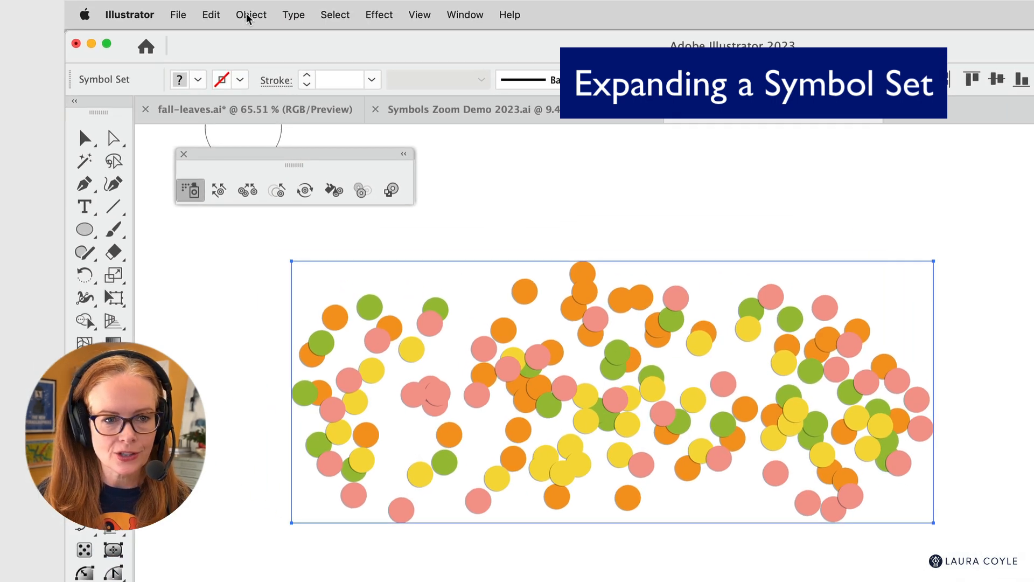
left_click(251, 15)
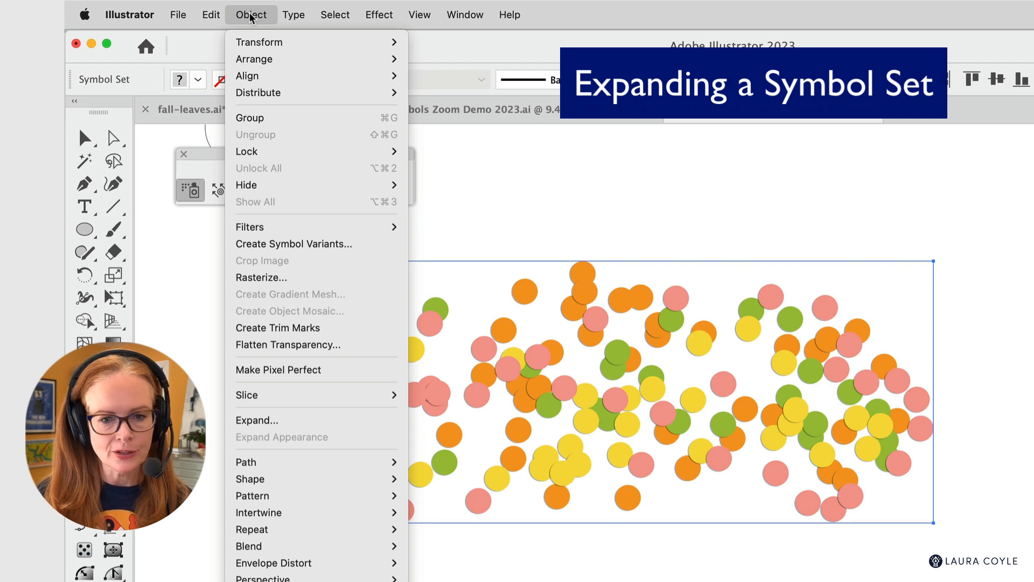
left_click(331, 422)
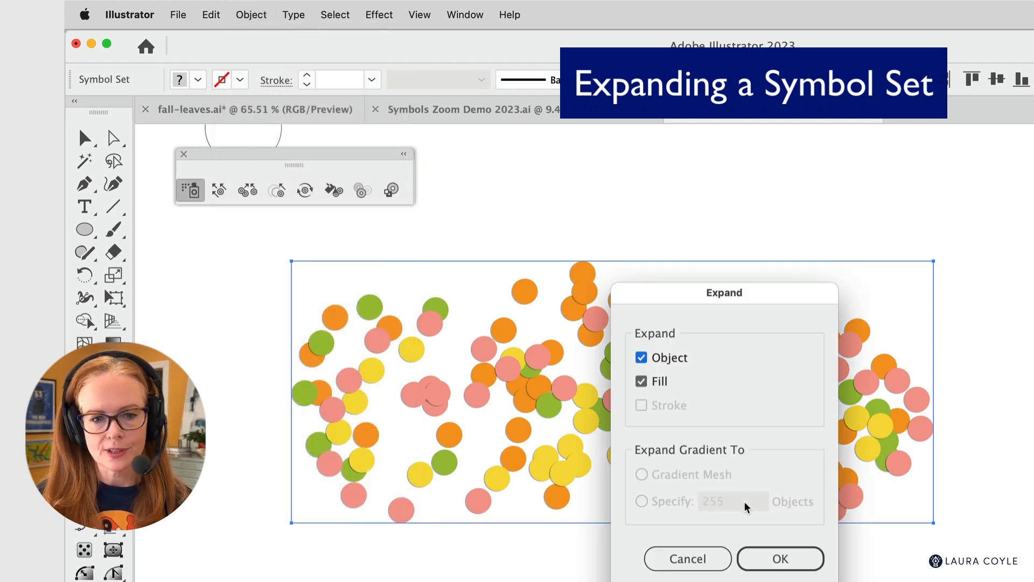
left_click(780, 558)
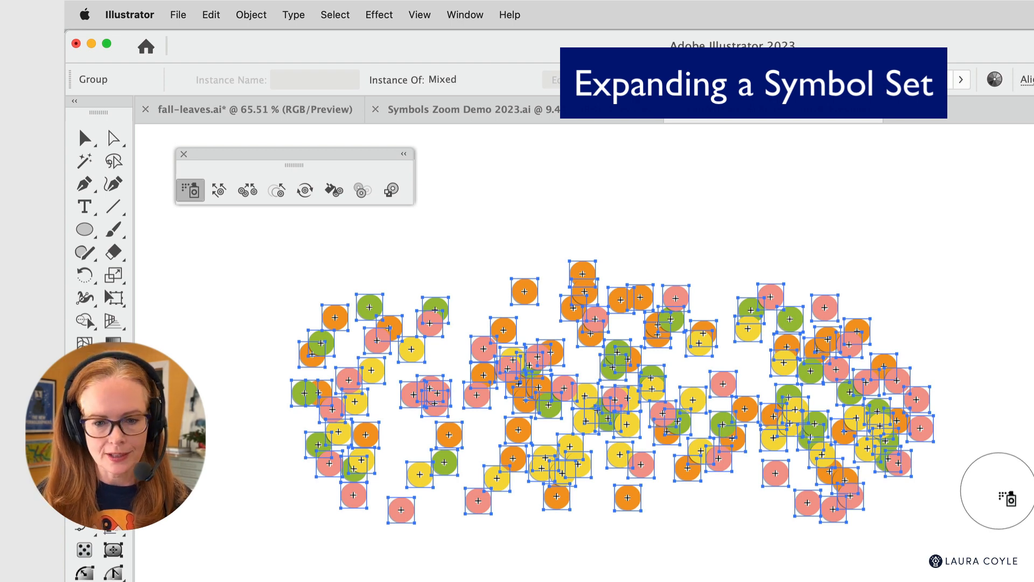
key("v")
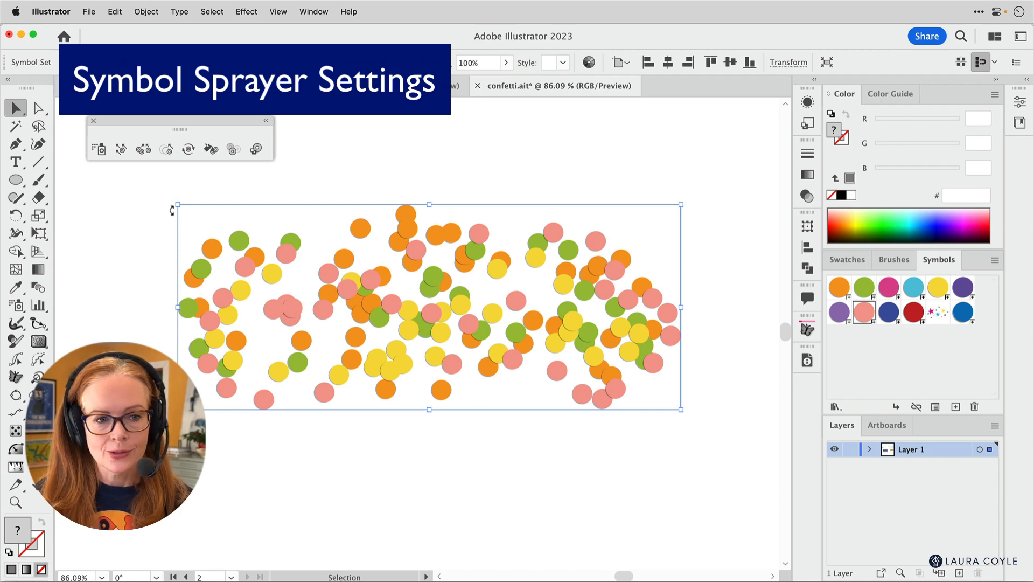
- Set the Symbol Sprayer's Symbol Set Density to 1 for the selected confetti set
double_click(100, 153)
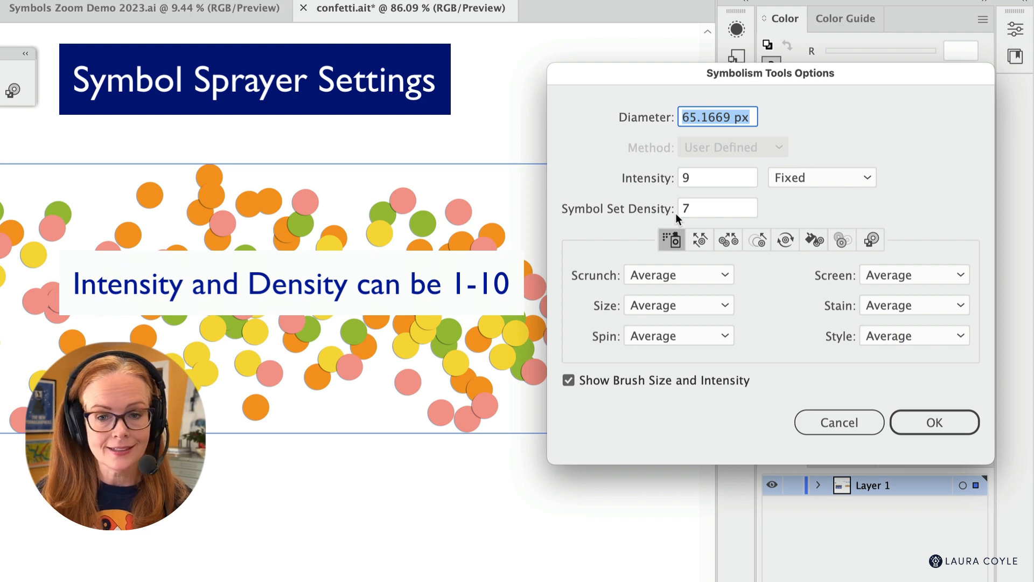
left_click(694, 207)
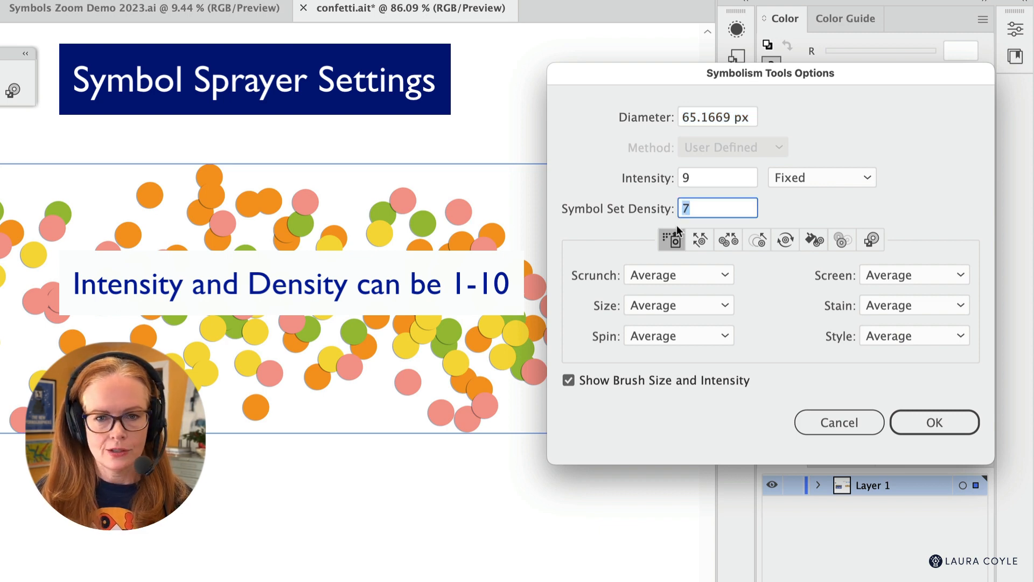
type("1")
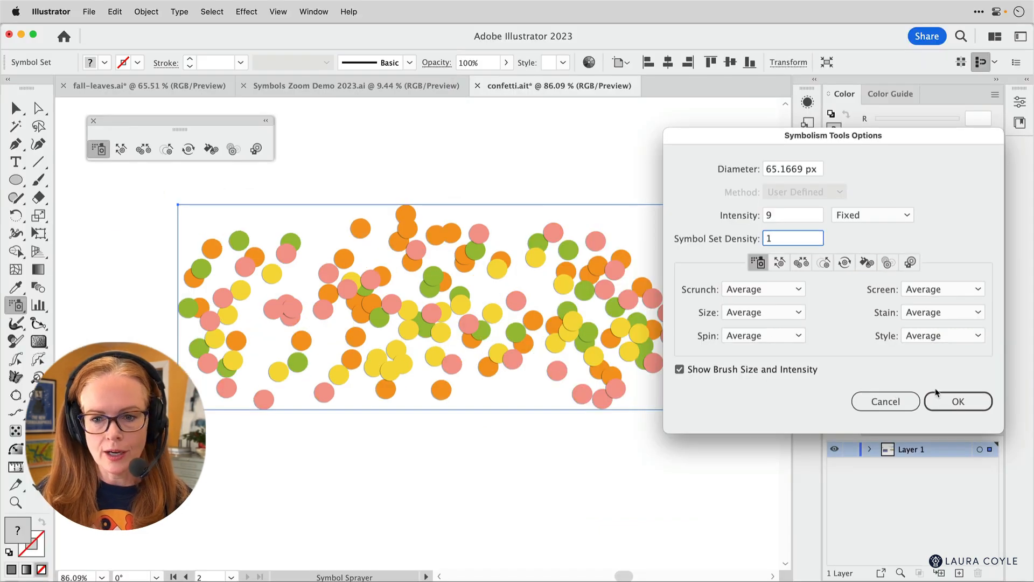
left_click(955, 404)
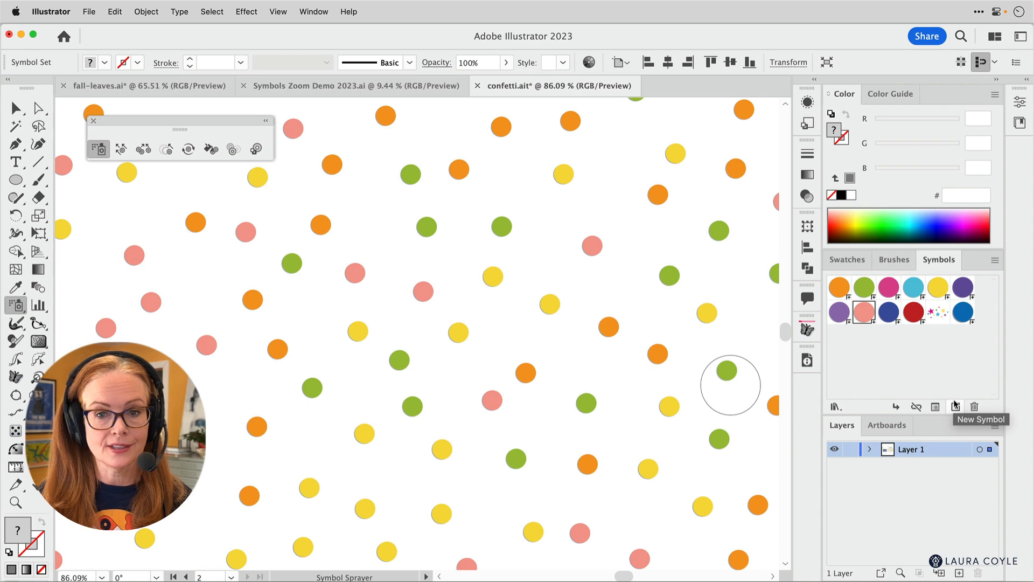
- Set the Symbol Set Density of the selected confetti set to 5
key("v")
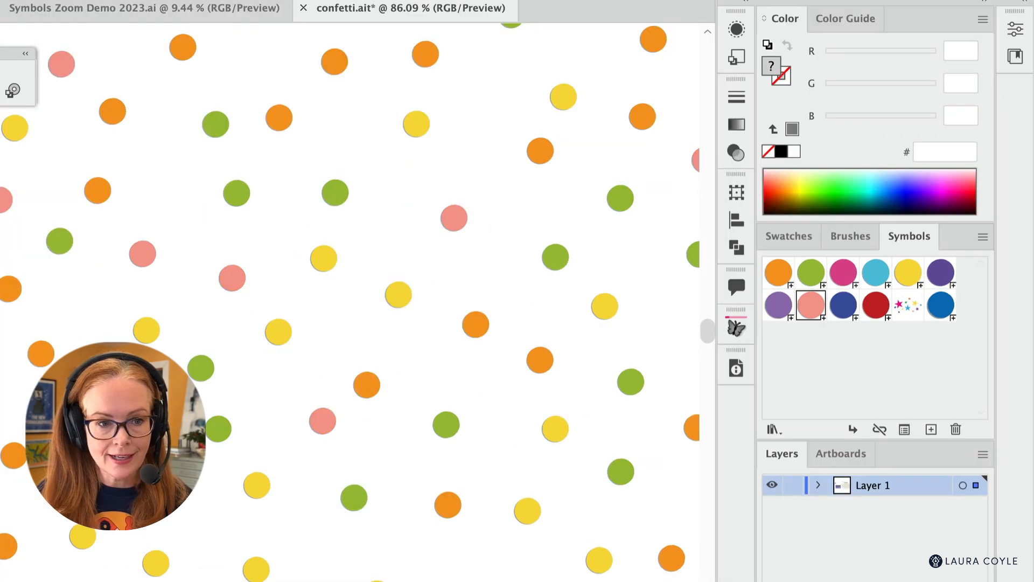
double_click(98, 149)
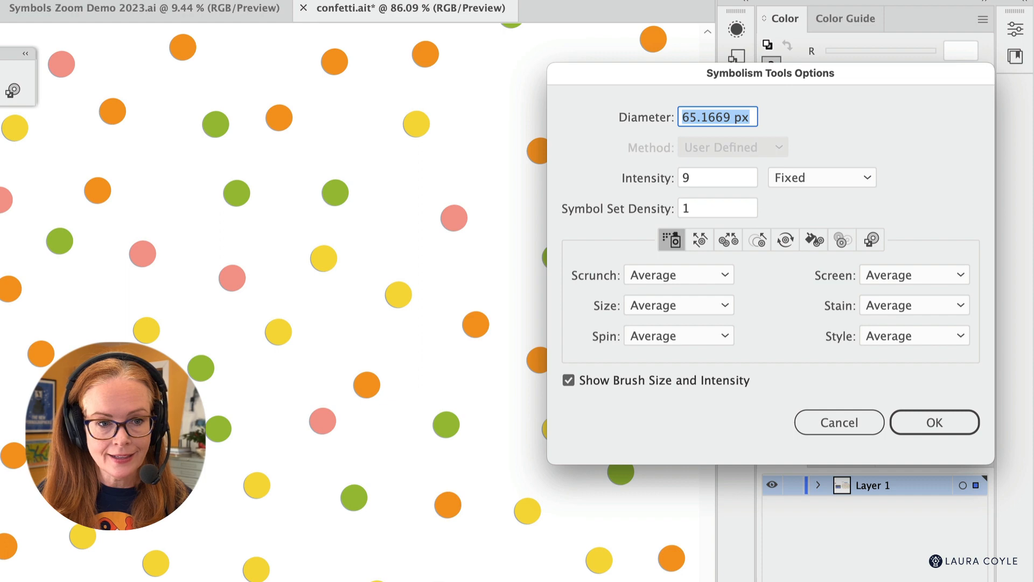
double_click(699, 208)
type("5")
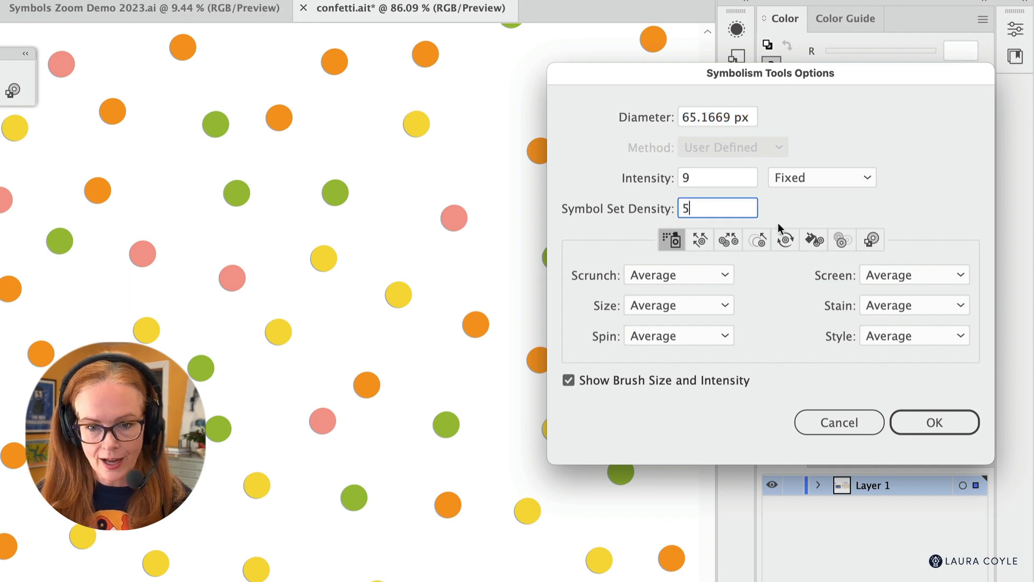
left_click(942, 421)
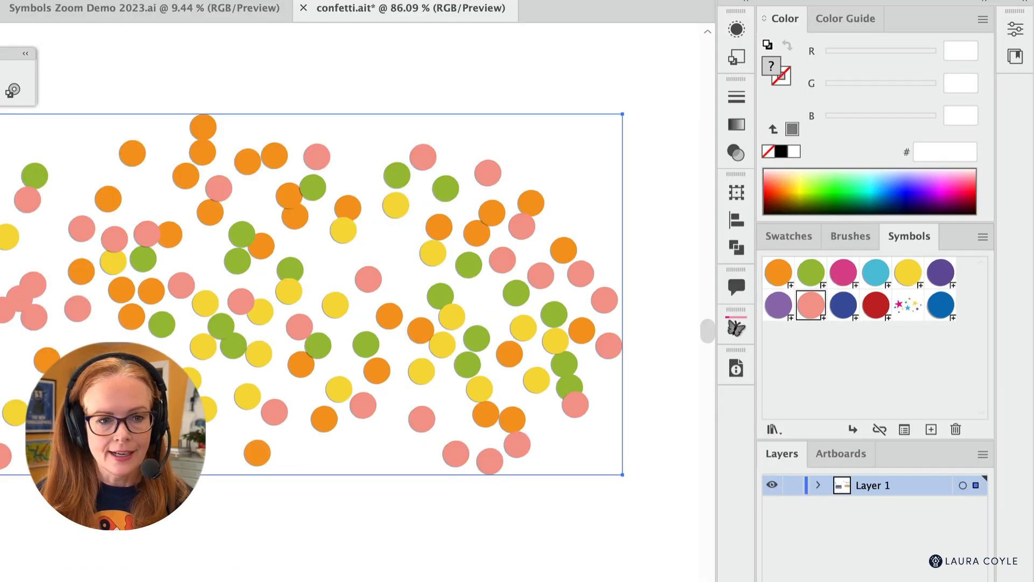
- Set the Symbol Sprayer's Intensity to 10
double_click(99, 149)
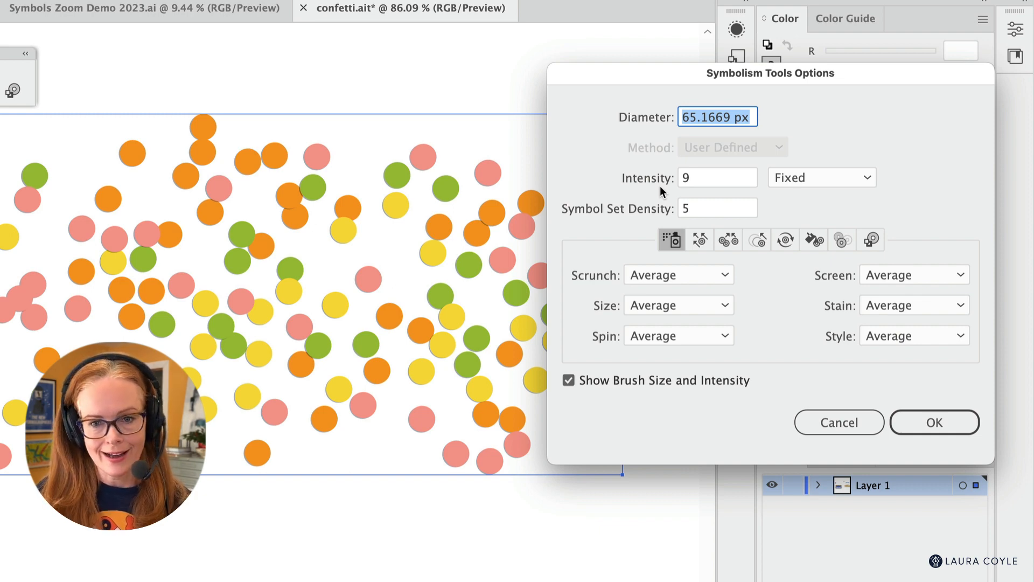
double_click(697, 178)
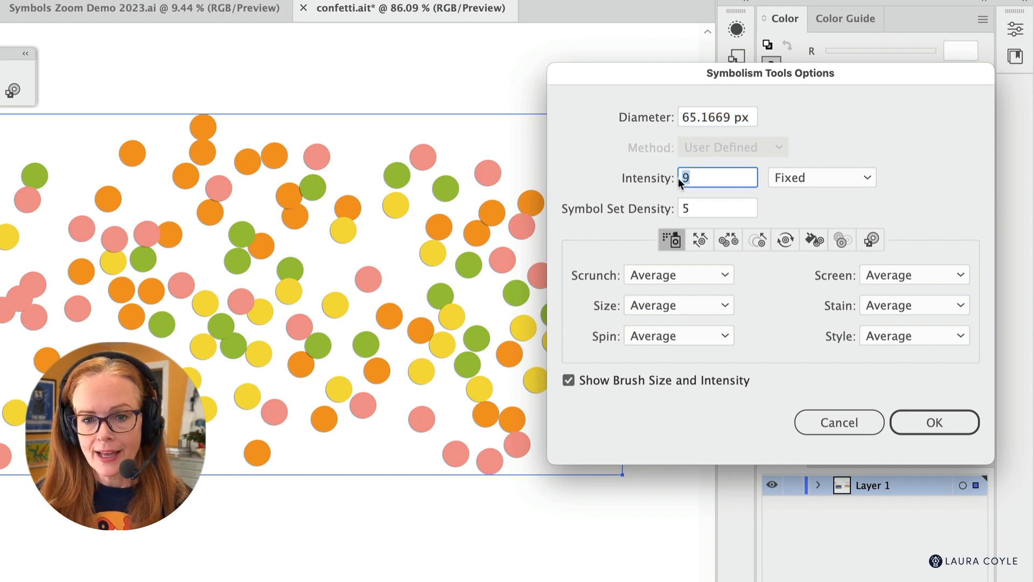
type("10")
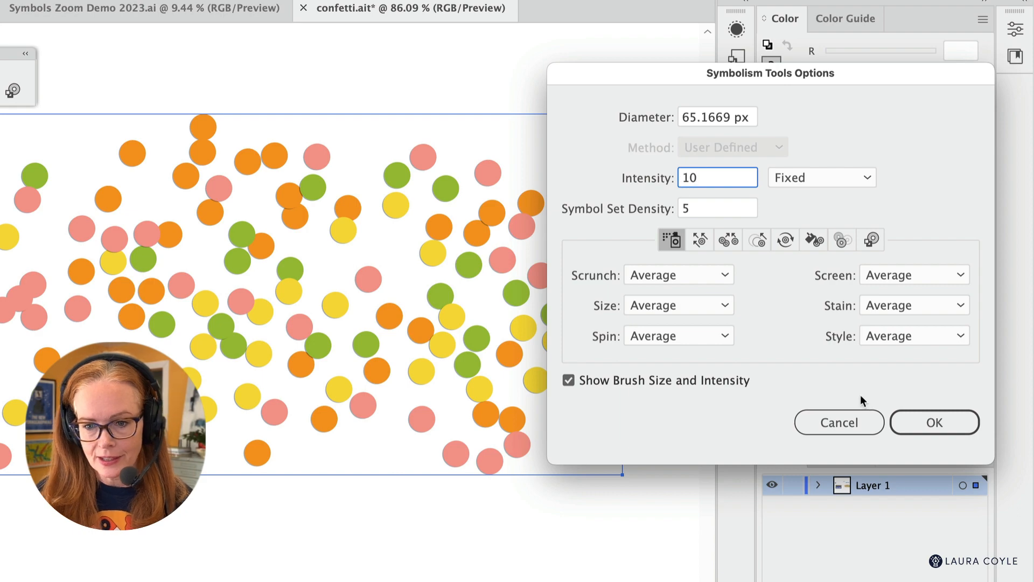
left_click(934, 423)
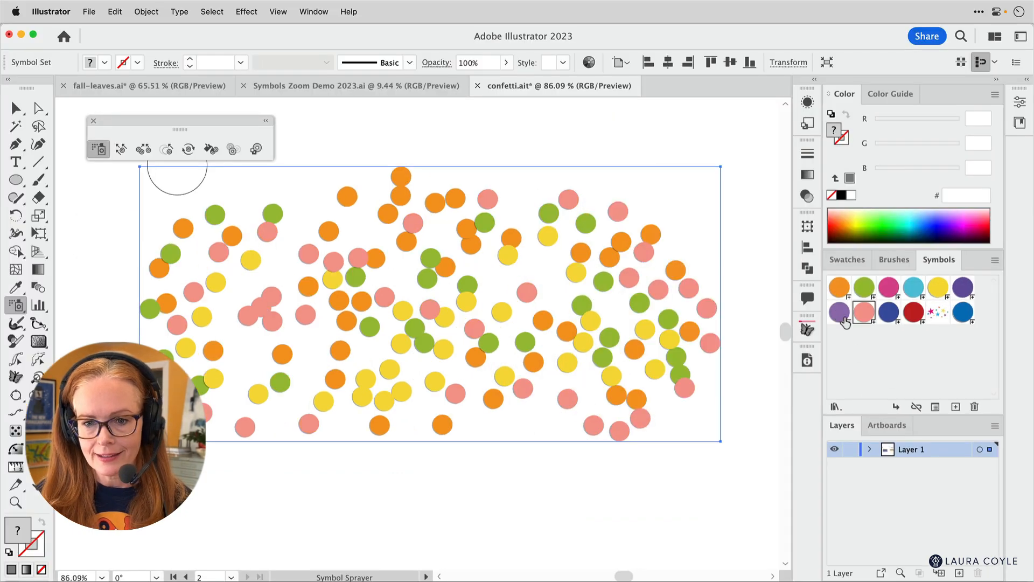
- Try spraying the light purple circle symbol across the confetti set, and undo the strokes
left_click(776, 305)
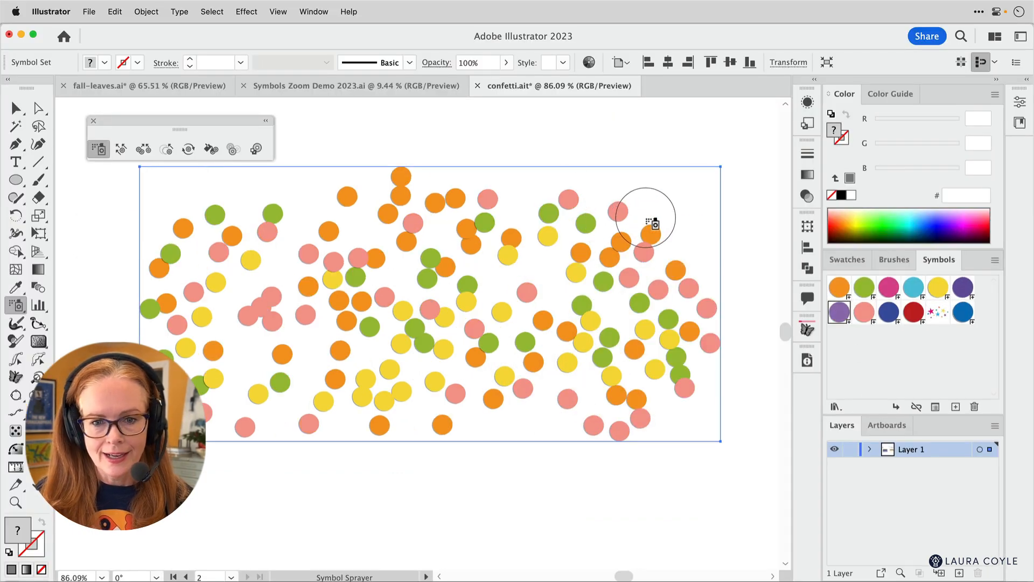
mouse_move(649, 221)
left_mouse_down()
mouse_move(498, 216)
mouse_move(370, 243)
mouse_move(266, 342)
left_mouse_up()
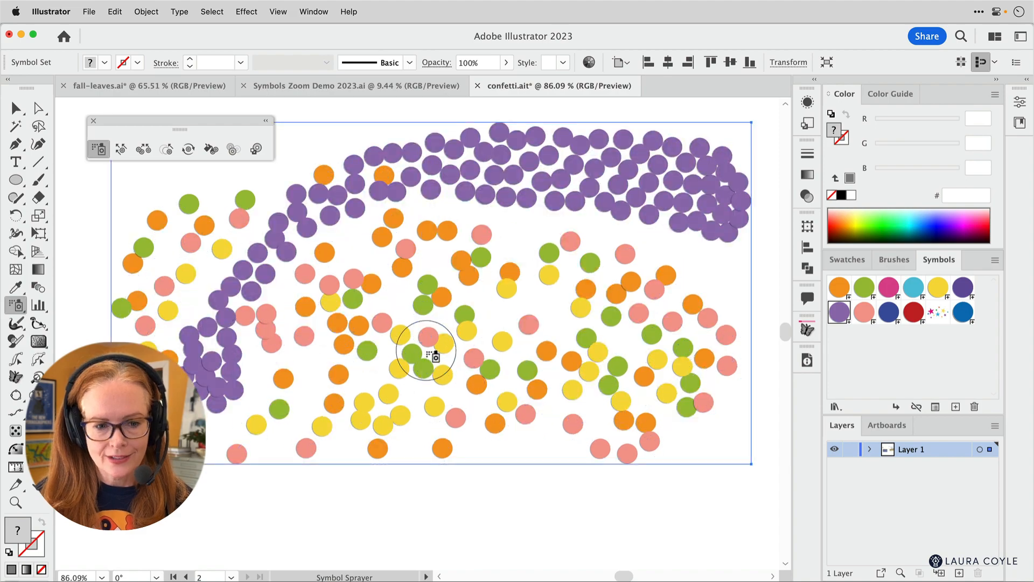
key("cmd+z")
mouse_move(635, 283)
left_mouse_down()
mouse_move(588, 254)
mouse_move(592, 332)
left_mouse_up()
key("super+z")
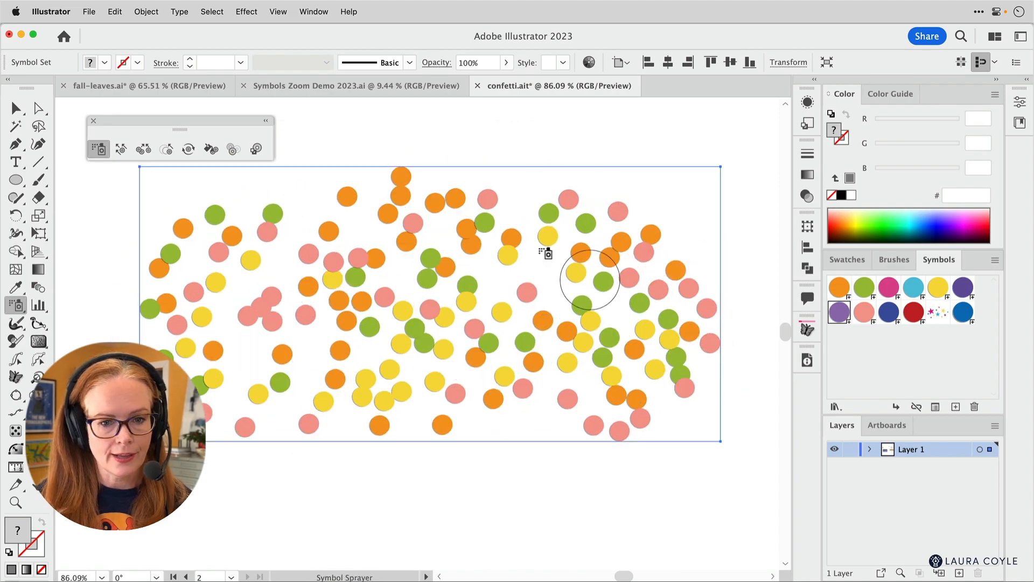
- Set the Symbol Sprayer's Intensity to 7
double_click(100, 151)
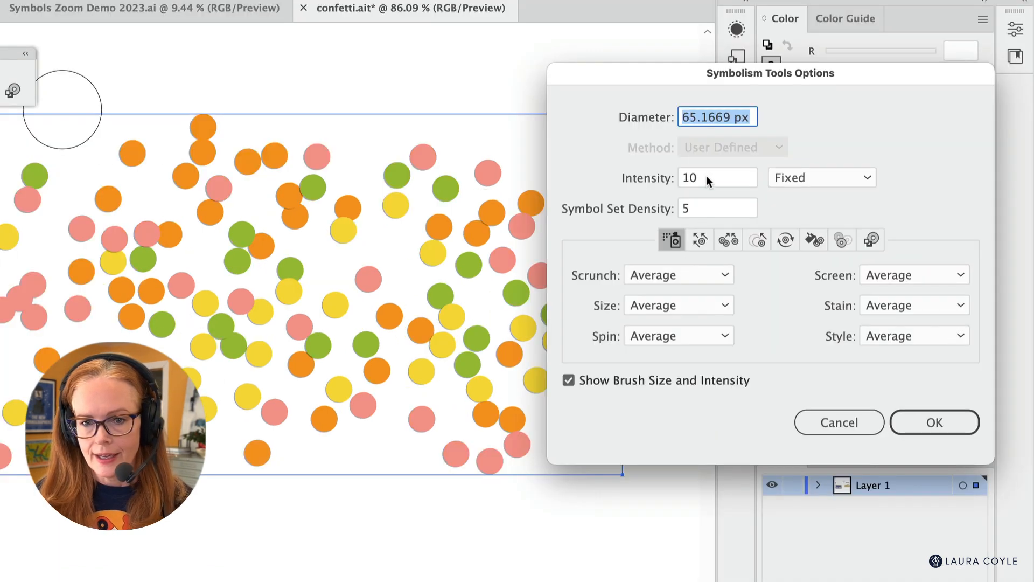
left_click_drag(706, 175, 675, 175)
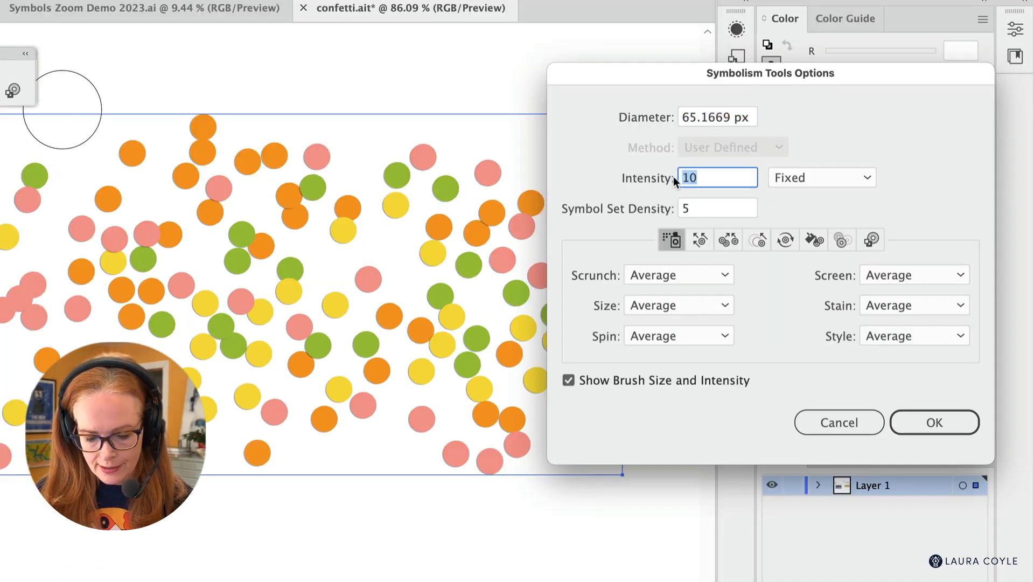
type("7")
left_click(935, 423)
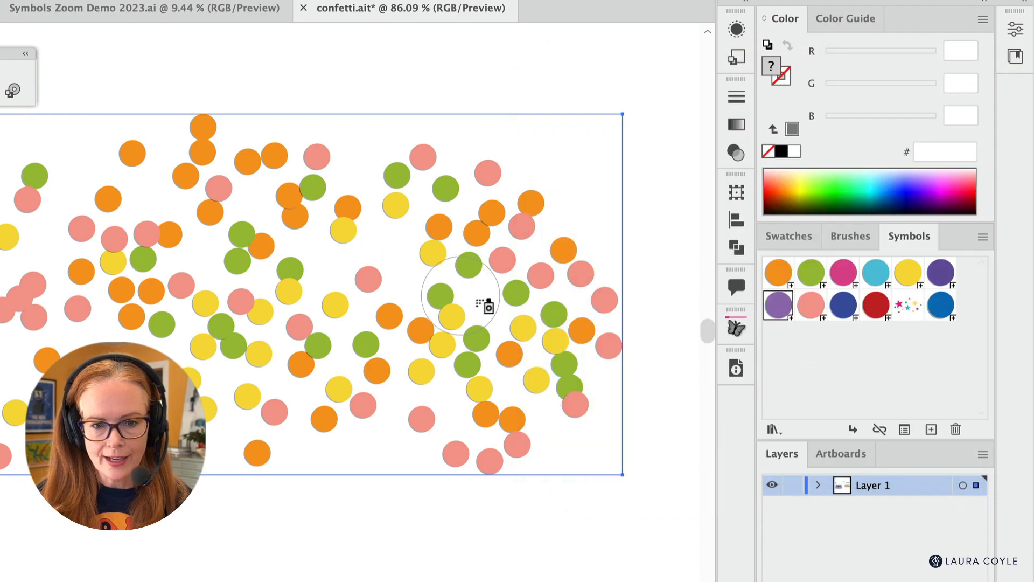
- Spray light purple circles sparsely throughout the confetti symbol set to fill its gaps
mouse_move(482, 303)
left_mouse_down()
mouse_move(24, 338)
mouse_move(496, 323)
mouse_move(596, 393)
left_mouse_up()
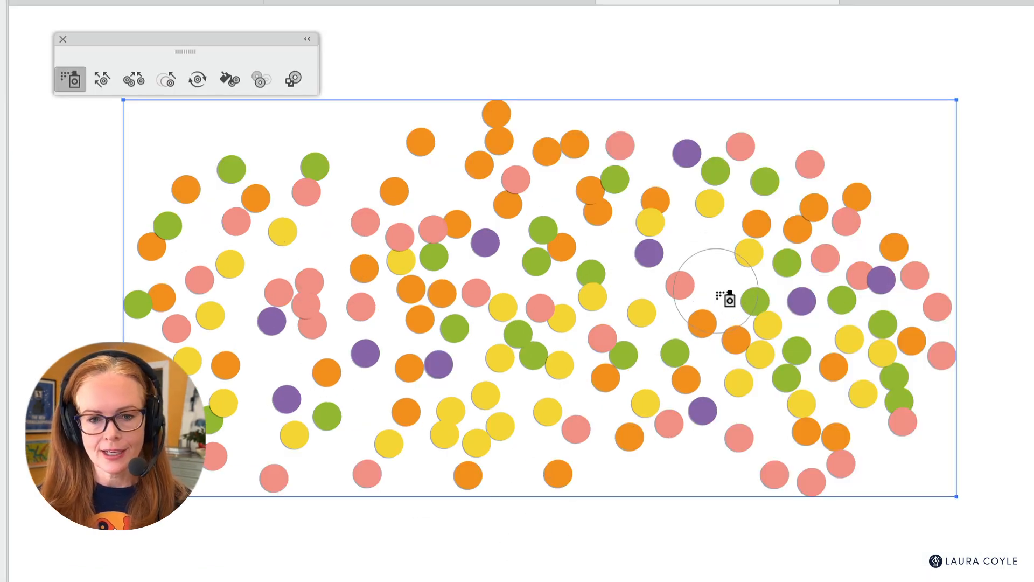
left_click_drag(534, 345, 546, 338)
left_click(325, 354)
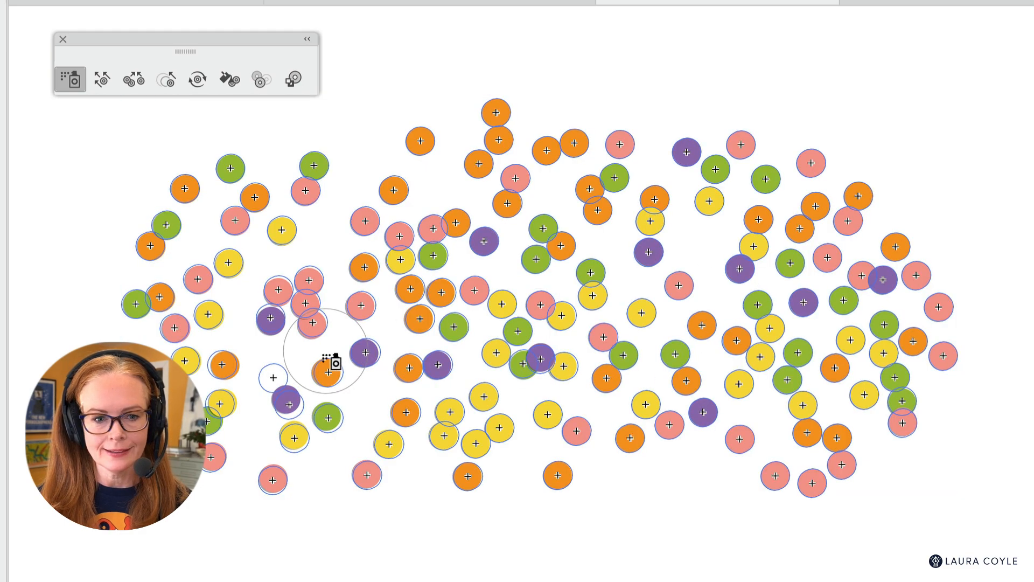
left_click(267, 334)
left_click(772, 421)
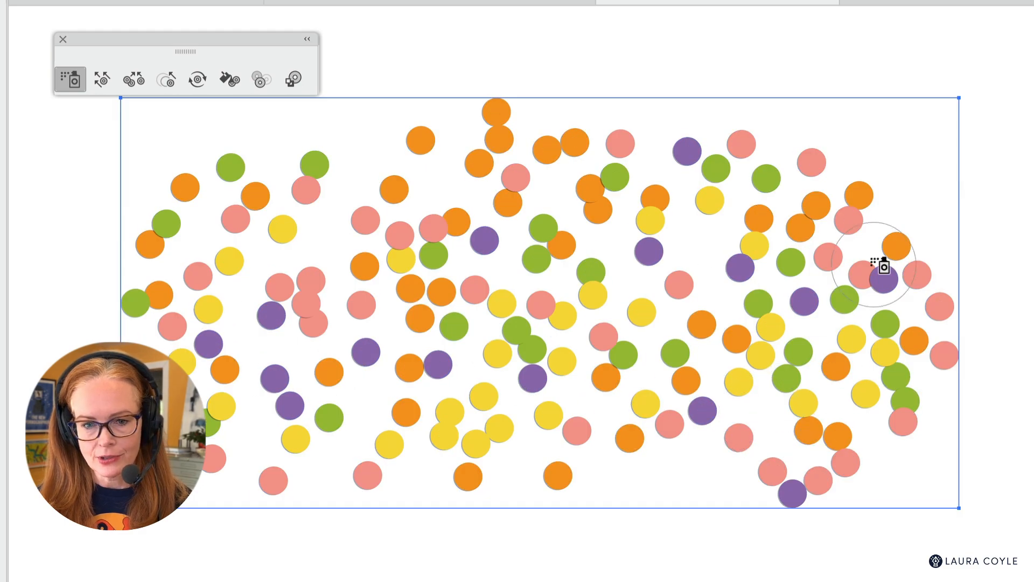
- Spray single light purple circles into the remaining gaps along the upper, lower and outer areas of the confetti set
left_click(883, 219)
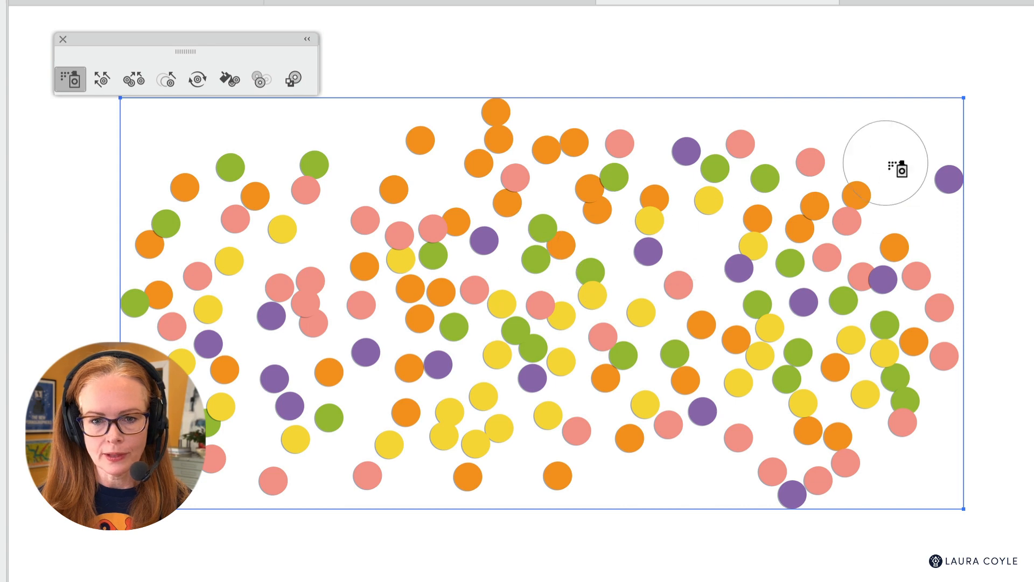
left_click(319, 223)
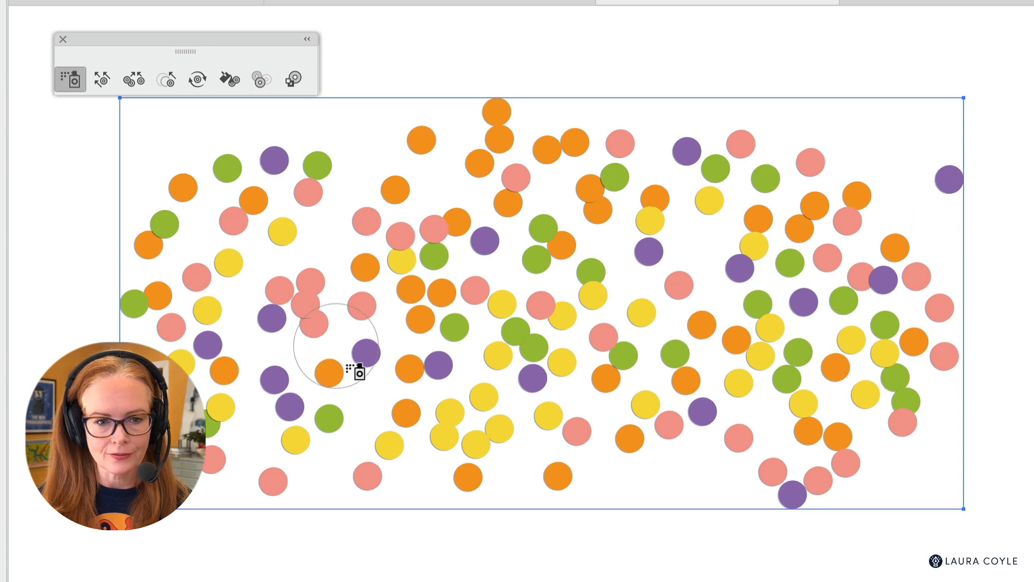
left_click(345, 253)
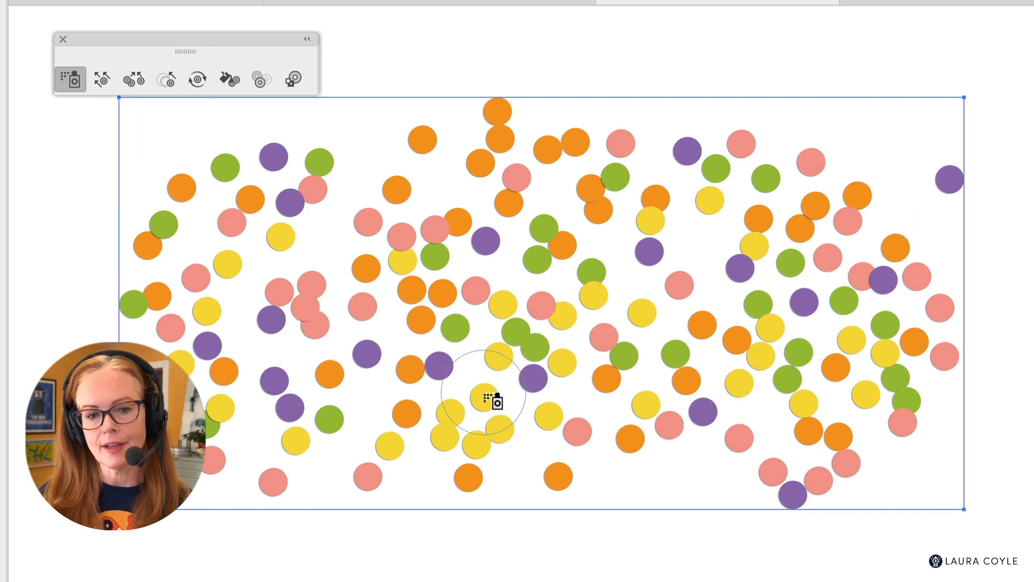
left_click(699, 254)
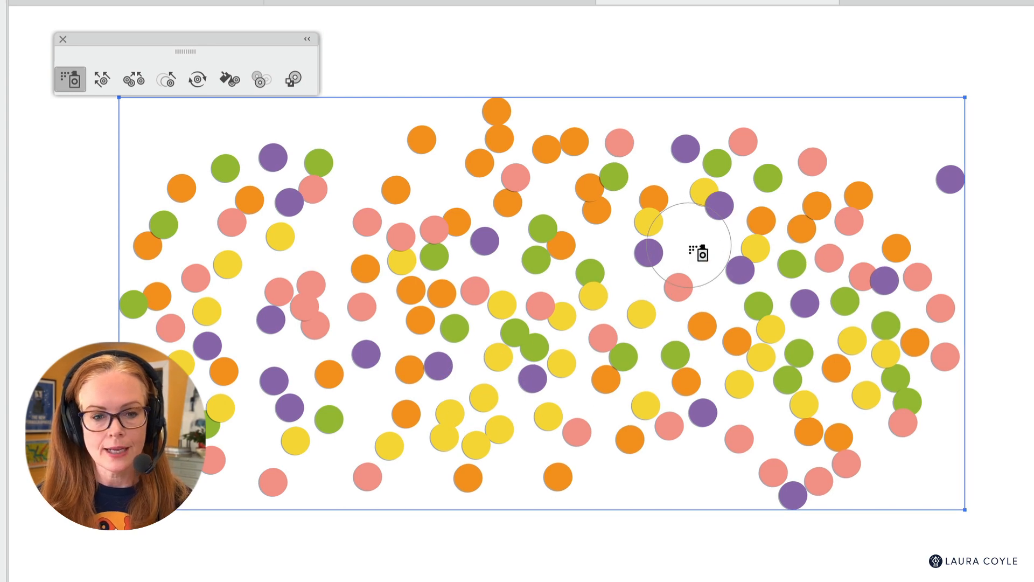
left_click(367, 414)
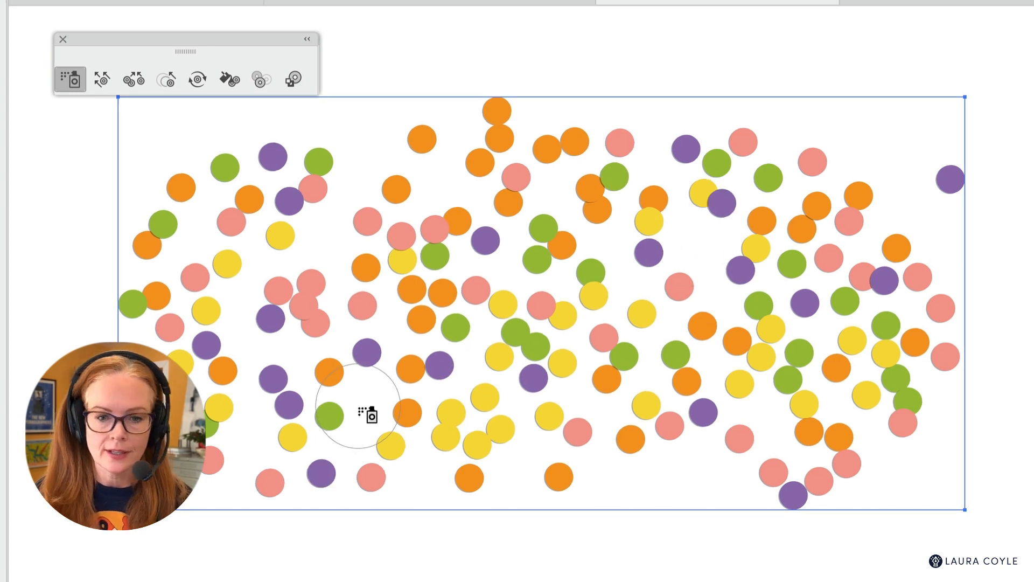
left_click(707, 437)
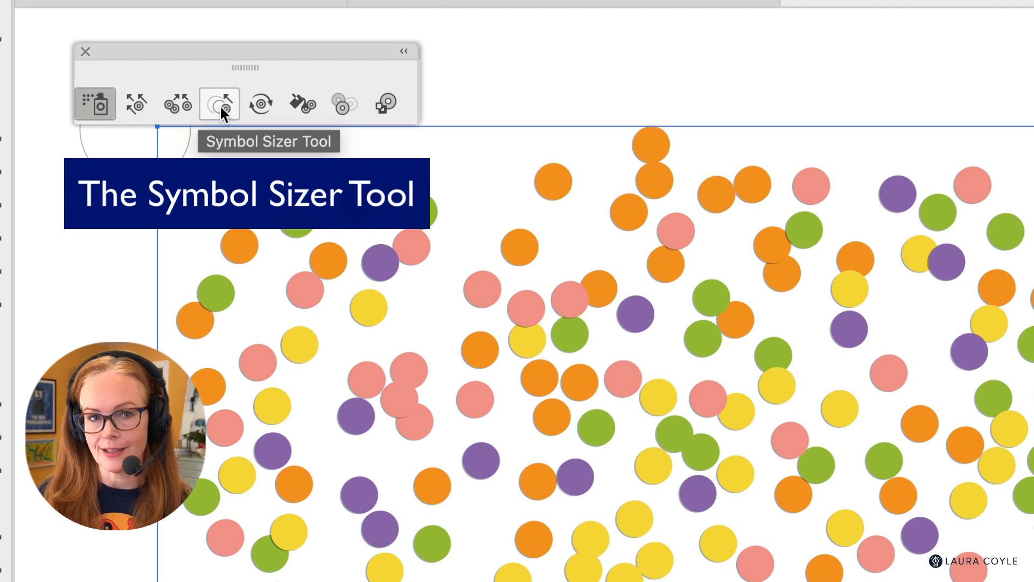
- Activate the Symbol Sizer tool and review the options of the other symbolism tools, keeping Proportional Resizing and Resizing Affects Density enabled
double_click(220, 105)
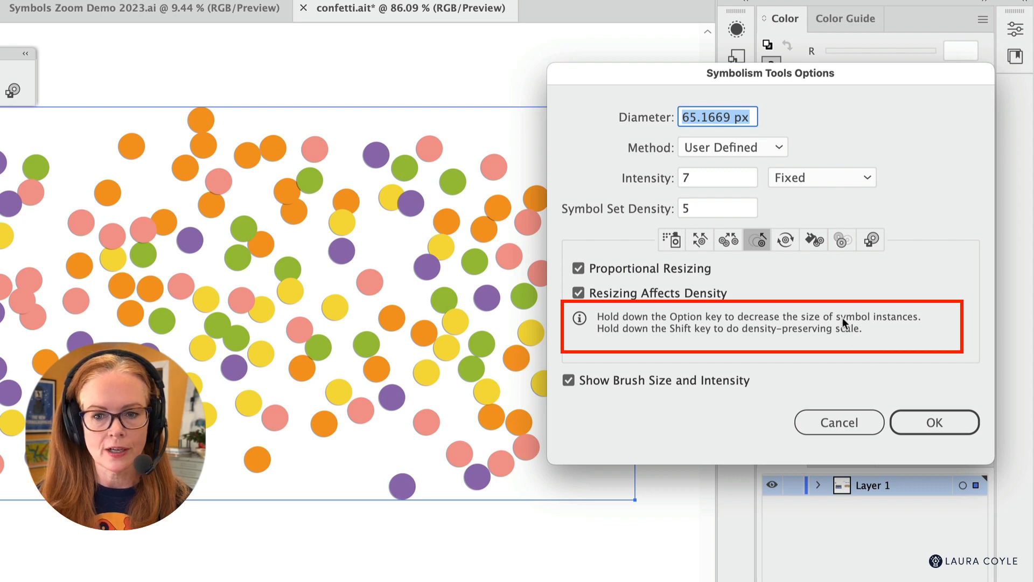
left_click(785, 241)
left_click(814, 240)
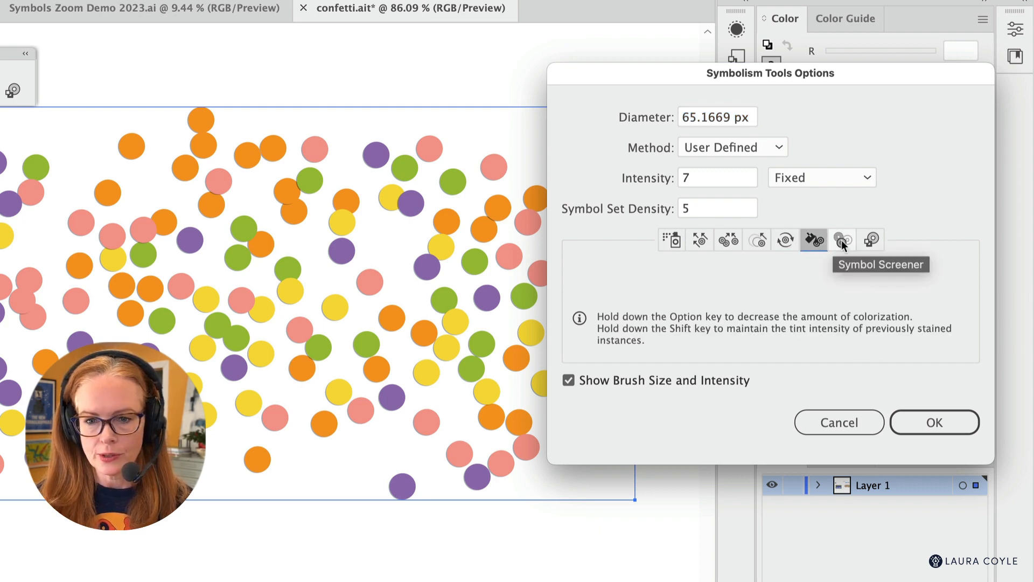
left_click(843, 240)
left_click(872, 240)
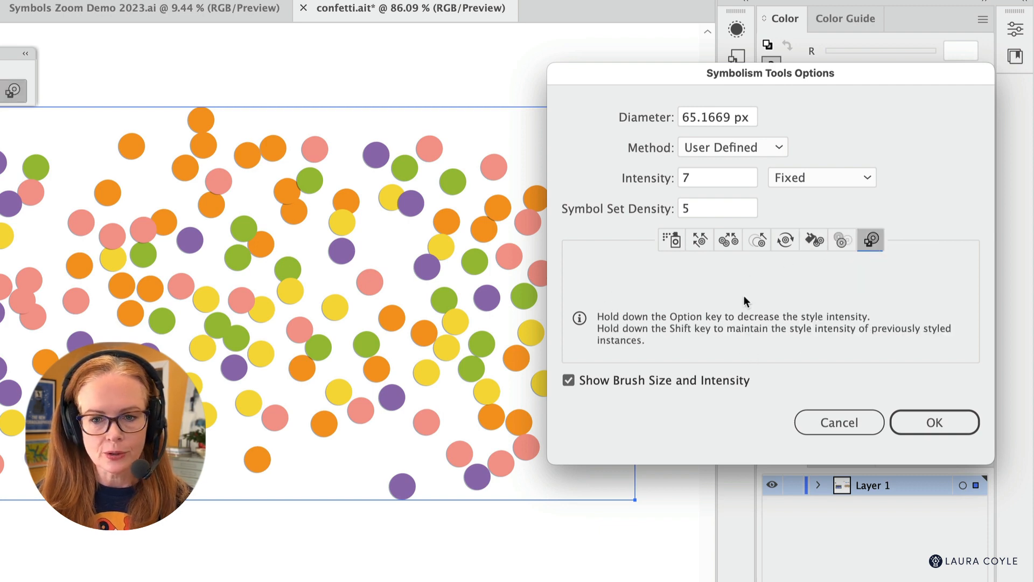
left_click(759, 241)
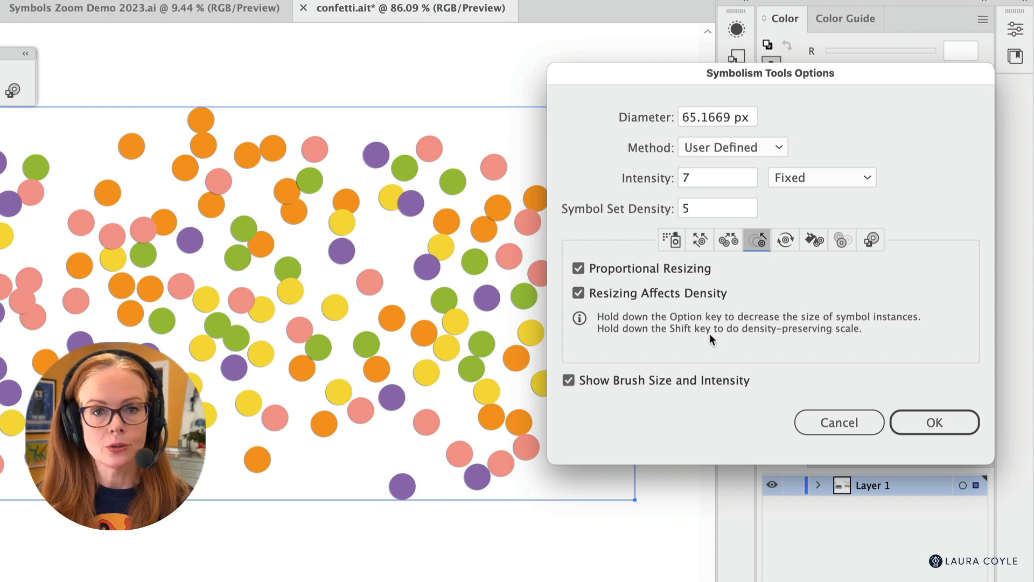
left_click(940, 426)
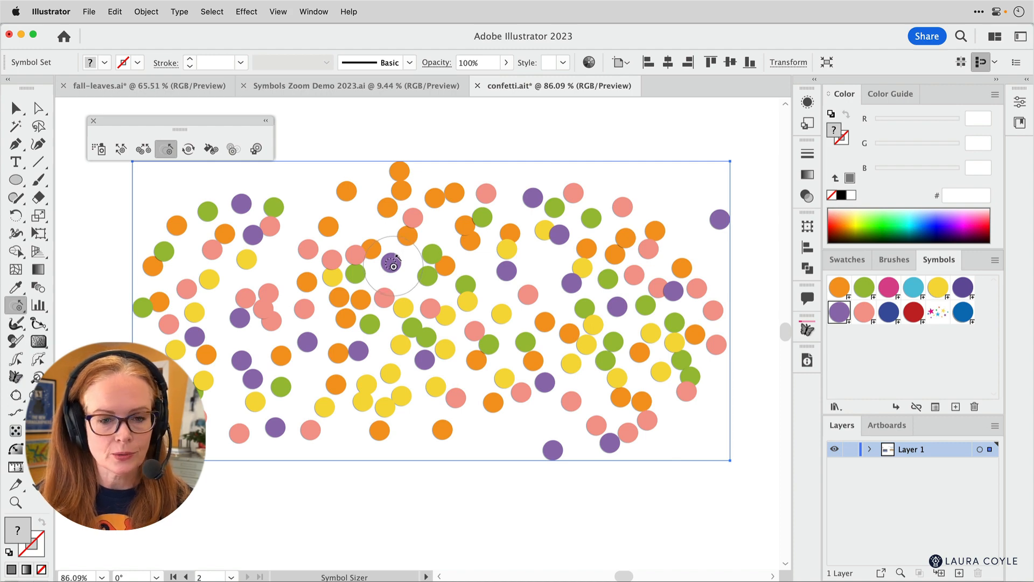
- Try enlarging the purple circle near the upper middle of the set with the Symbol Sizer, and undo it
left_click_drag(393, 264, 378, 270)
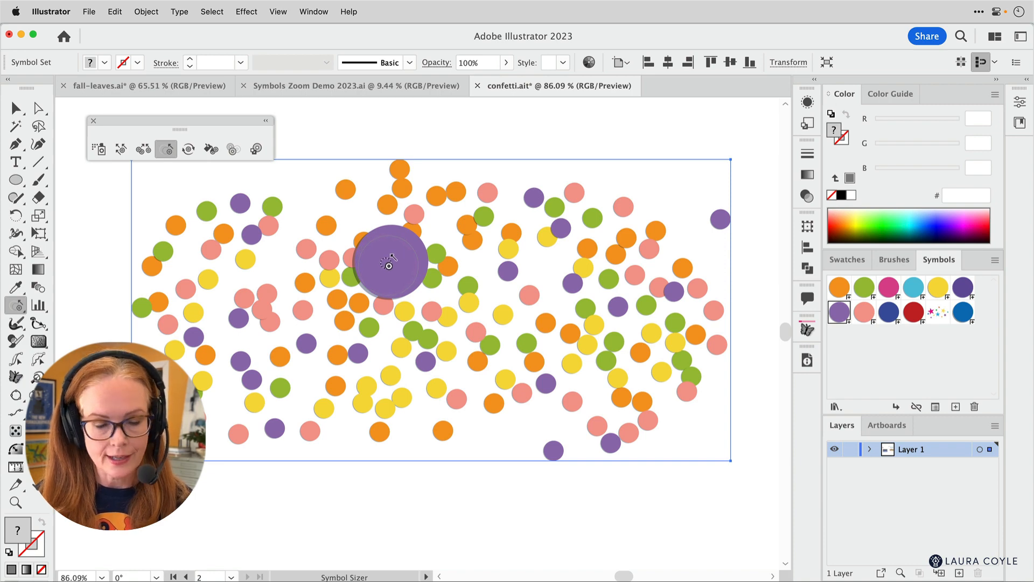
key("super+z")
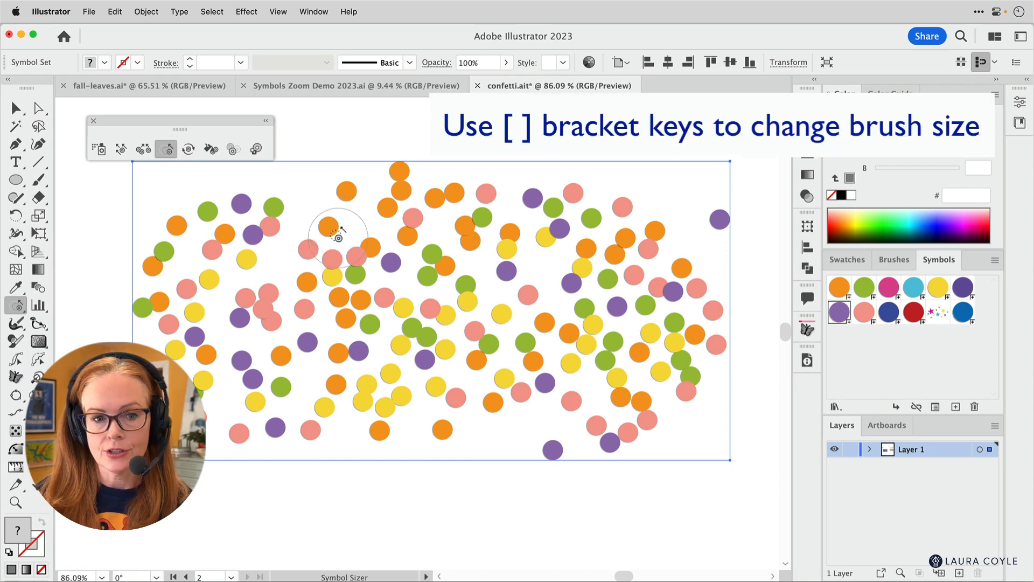
- Shrink the Symbol Sizer brush to the size of one circle and enlarge the single purple circle near the set's upper edge
key("[")
key("[")
key("[")
key("[")
key("[")
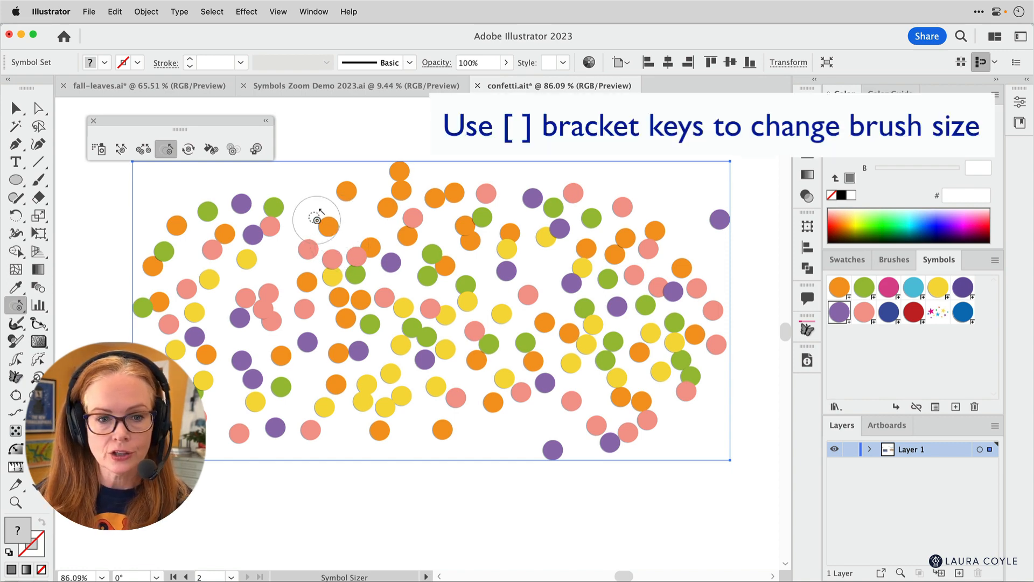
key("[")
key("[")
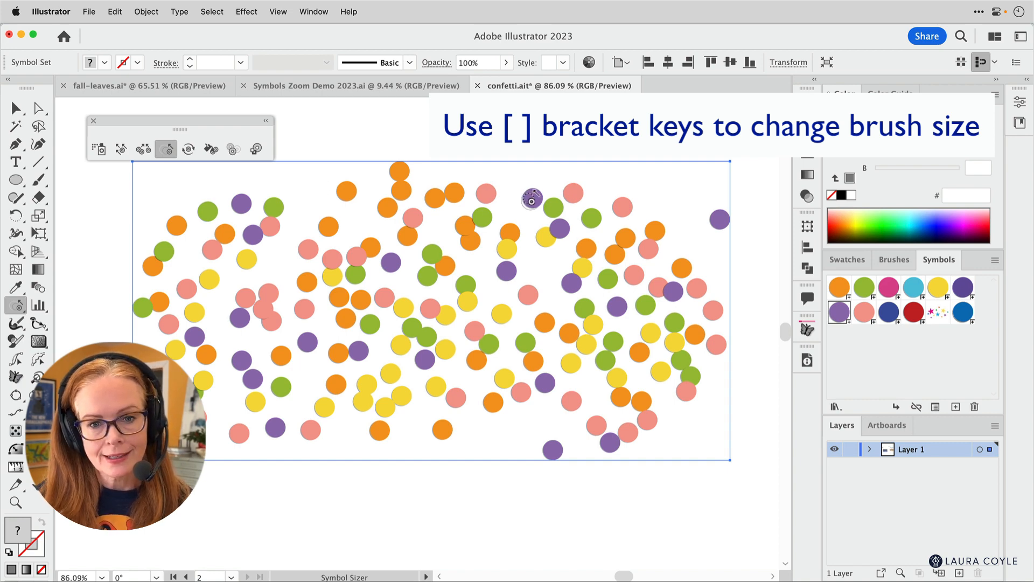
left_click(533, 198)
mouse_move(533, 199)
left_mouse_down()
mouse_move(552, 324)
mouse_move(533, 198)
left_mouse_up()
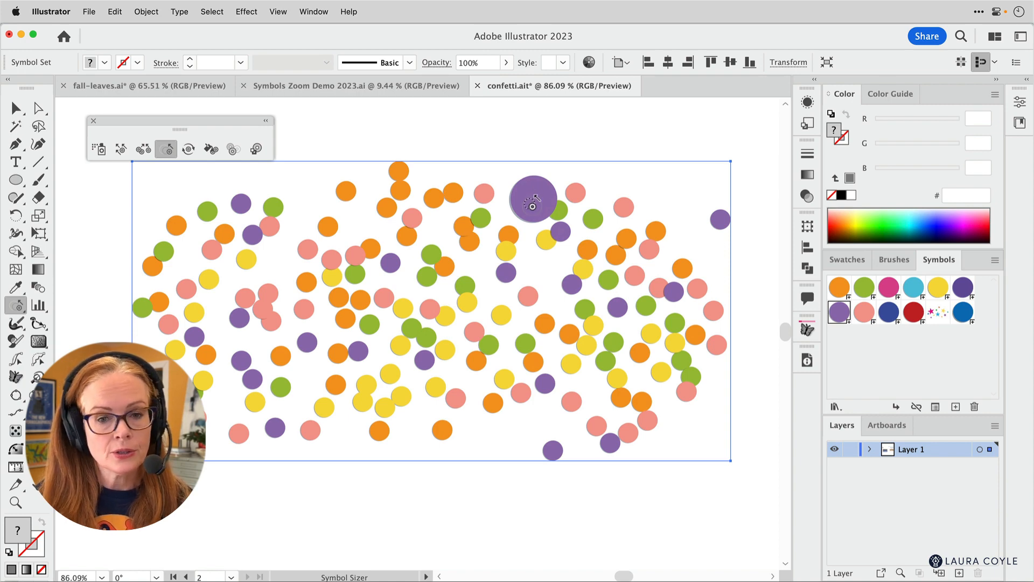
left_click_drag(533, 200, 536, 202)
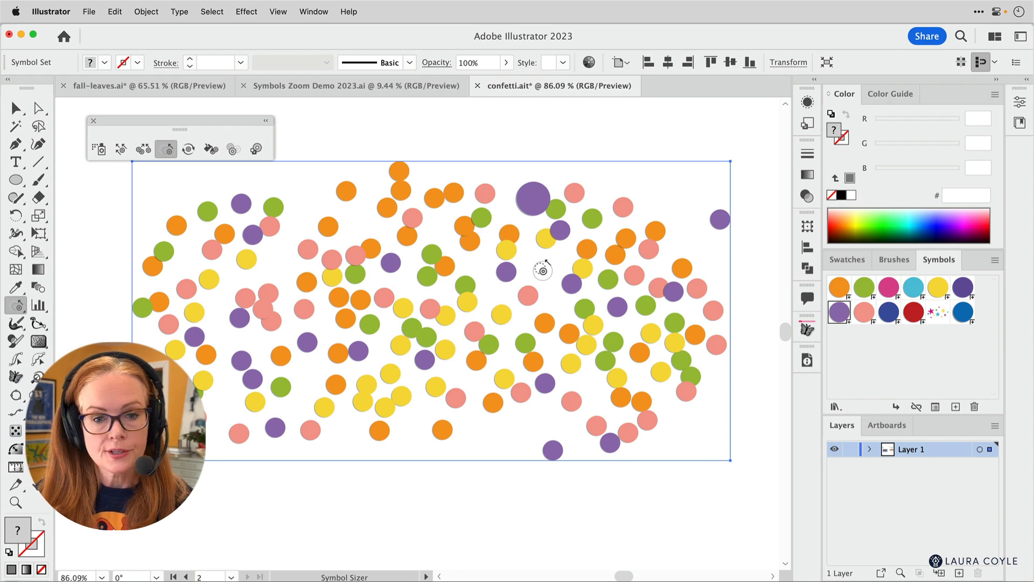
- Increase the Symbol Sizer brush size and enlarge the light purple circles in the right half and upper middle of the set
key("bracketright")
key("bracketright")
key("bracketright")
key("bracketright")
key("bracketright")
key("bracketright")
key("bracketright")
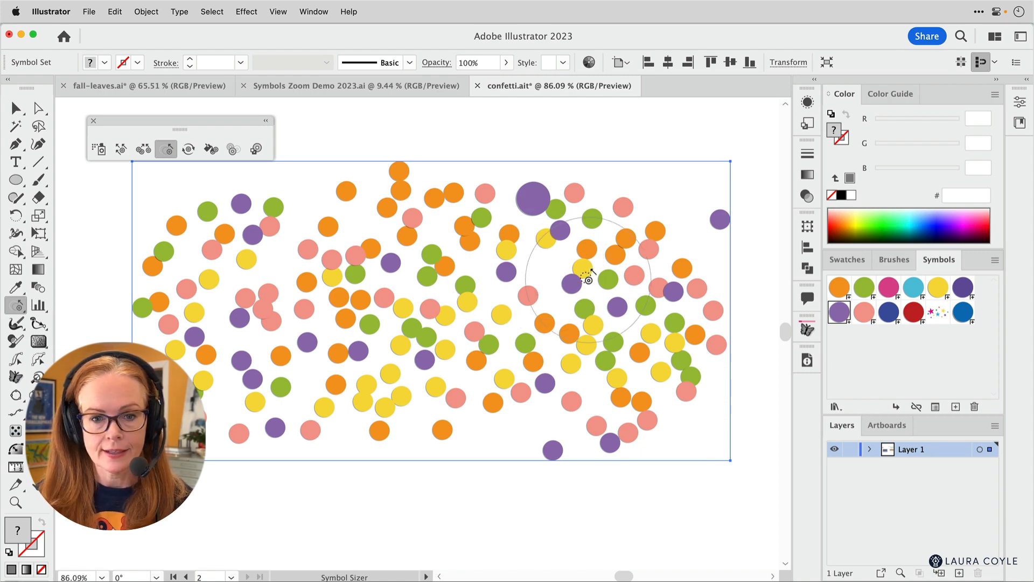
left_click_drag(592, 270, 645, 249)
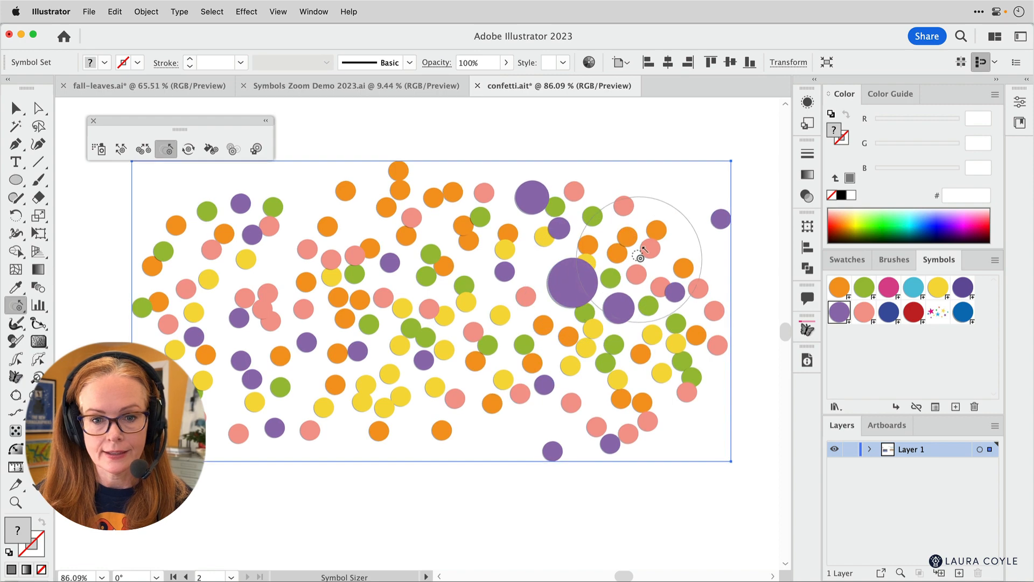
left_click(437, 287)
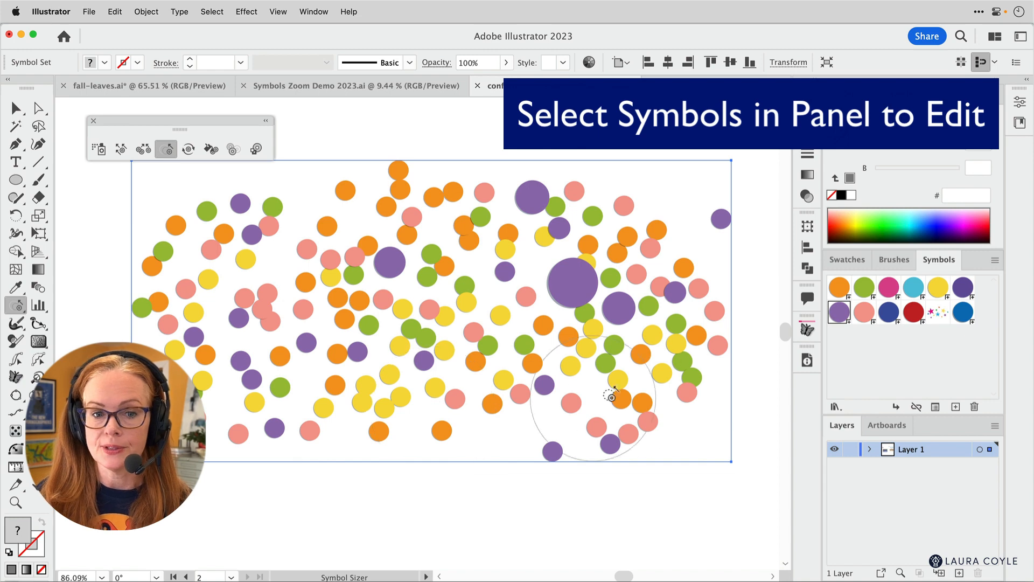
- Select all symbols from orange through blue and enlarge circles of every color in several areas of the confetti set
left_click(941, 371)
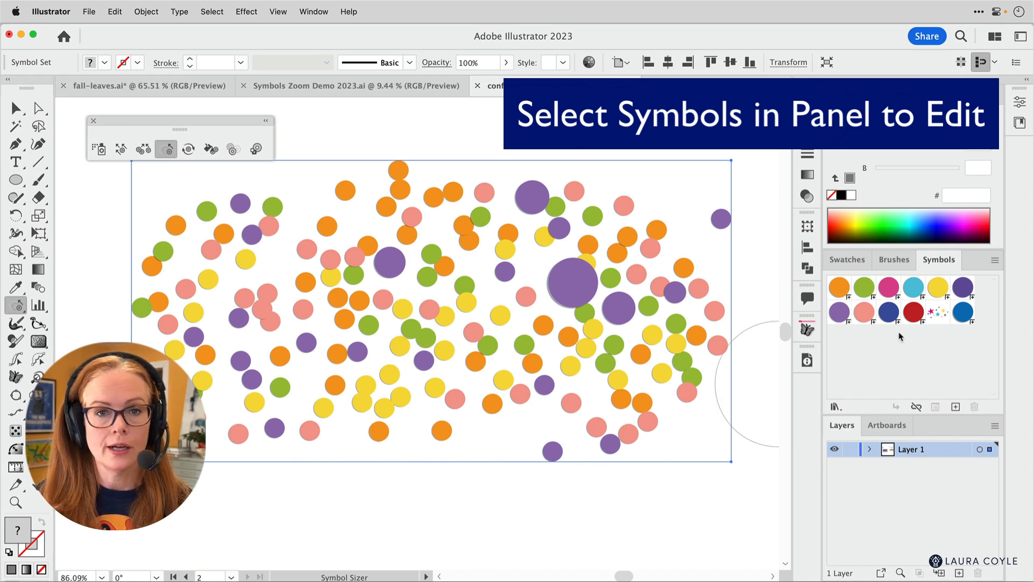
left_click(838, 289)
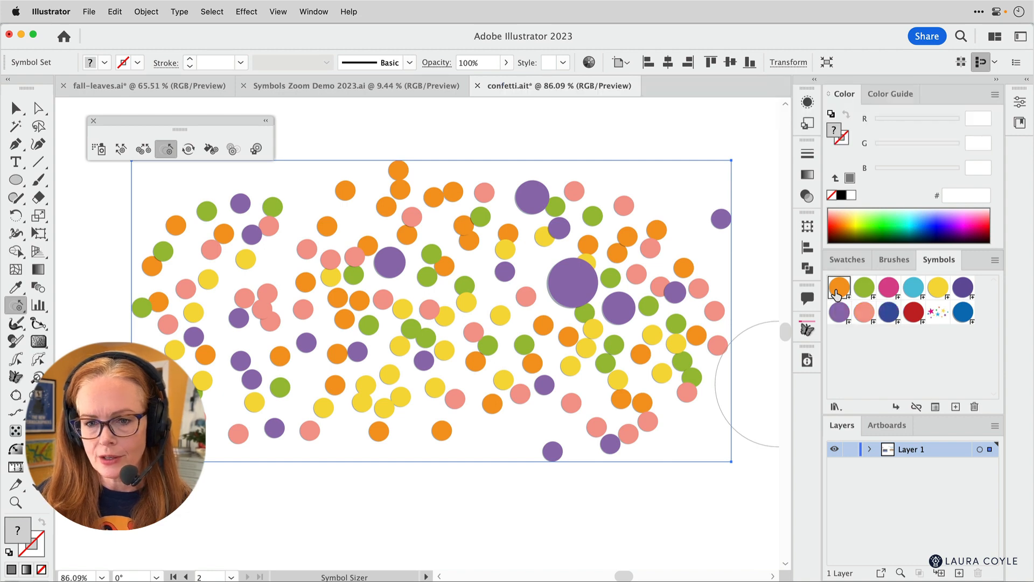
left_click(960, 319, "shift")
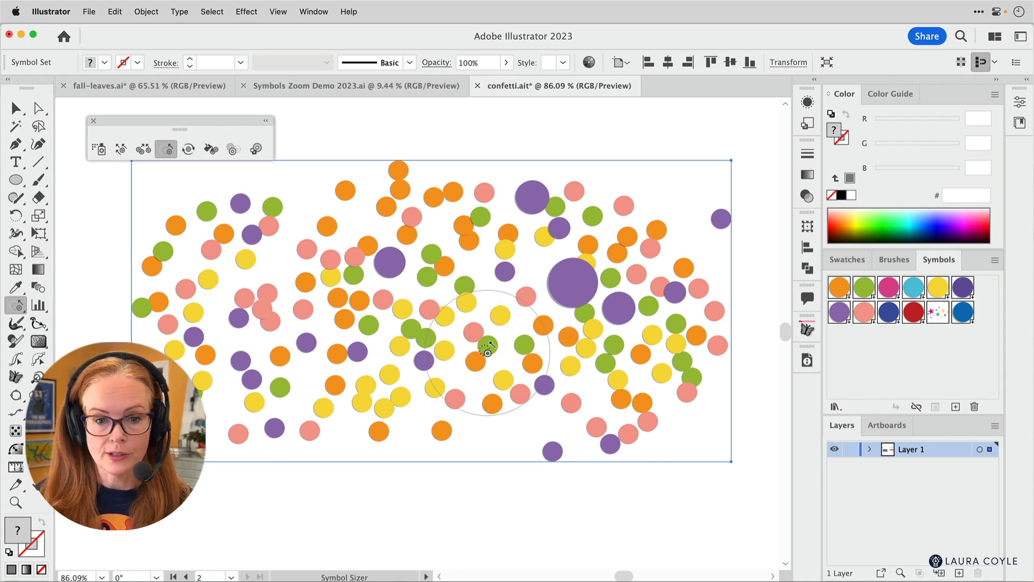
left_click_drag(488, 352, 426, 353)
left_click(256, 336)
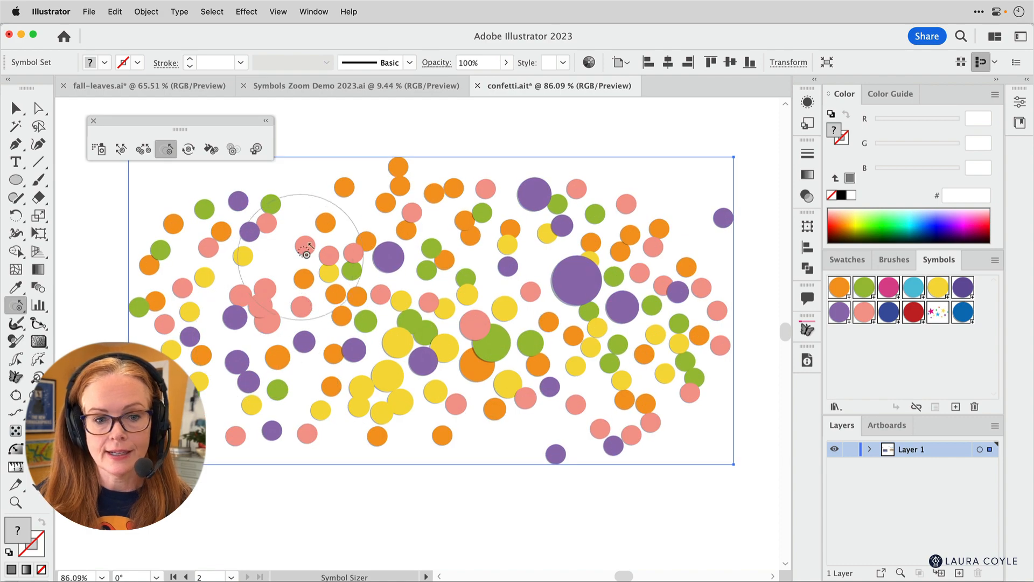
left_click(319, 249)
left_click(509, 263)
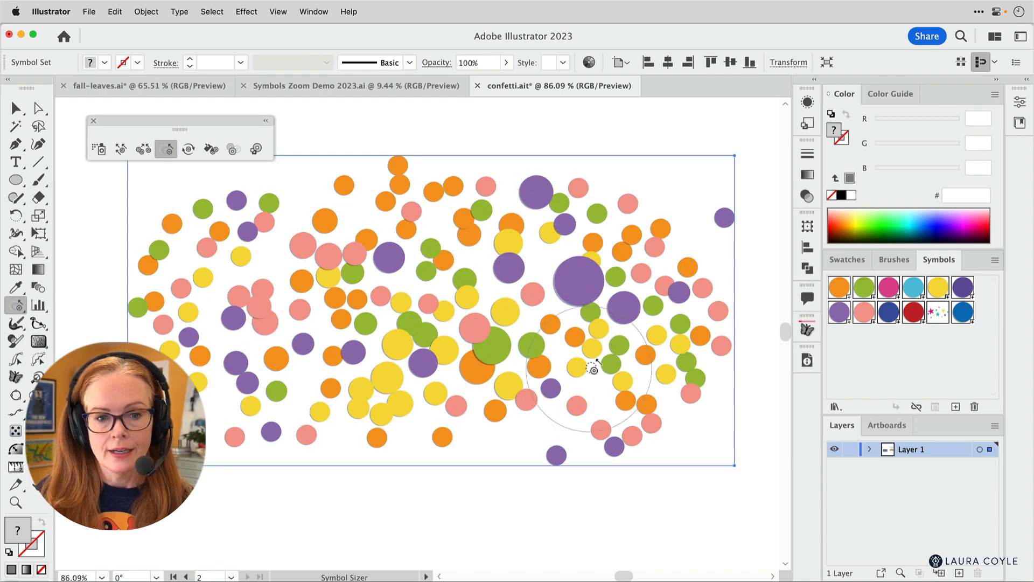
left_click(626, 360)
left_click(668, 253)
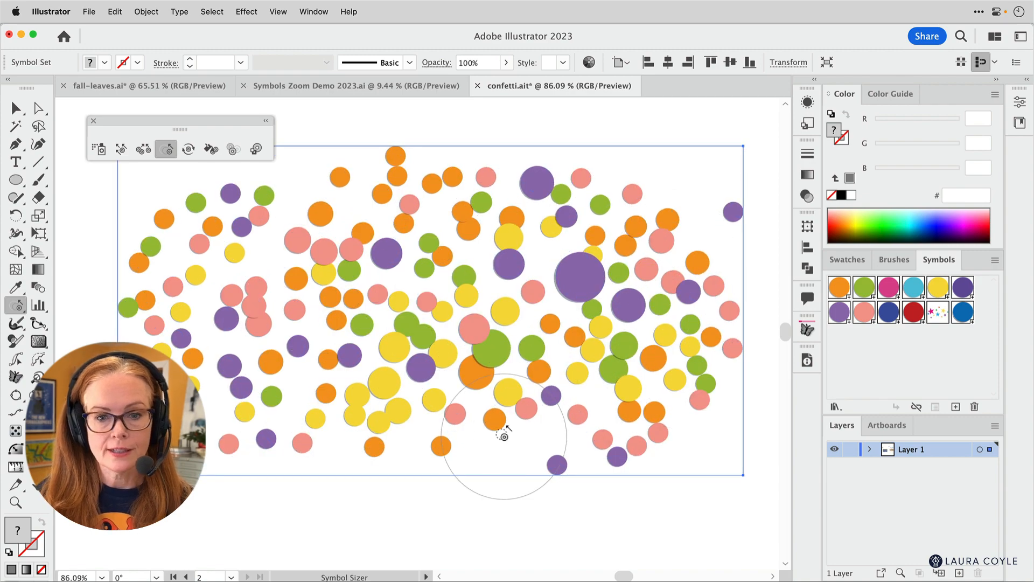
- Reduce the size of circles in several areas across the confetti set with the Symbol Sizer to vary their sizes
left_click(584, 278, "alt")
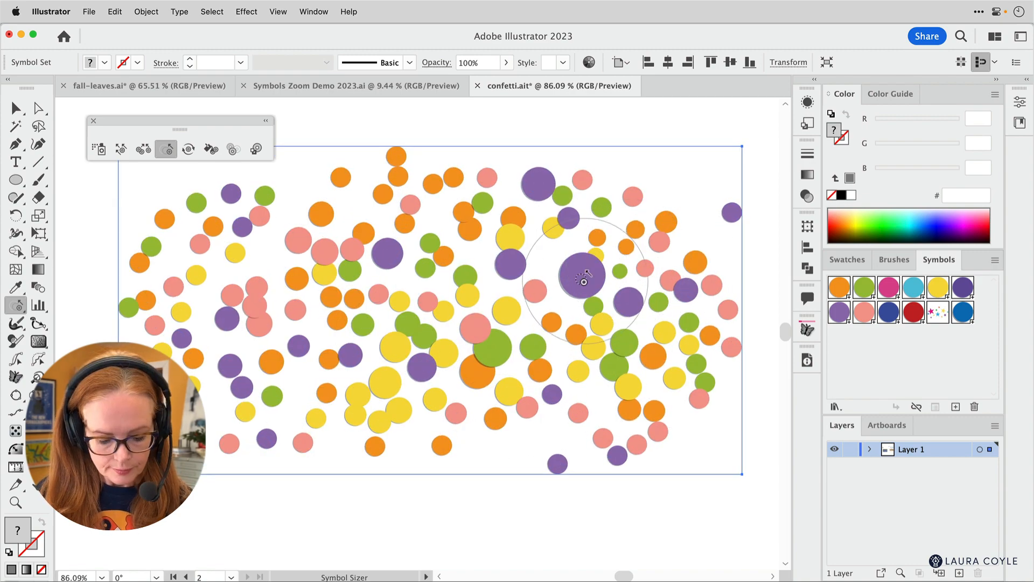
left_click(591, 283, "alt")
left_click(445, 286, "alt")
left_click(360, 251, "alt")
left_click(269, 312, "alt")
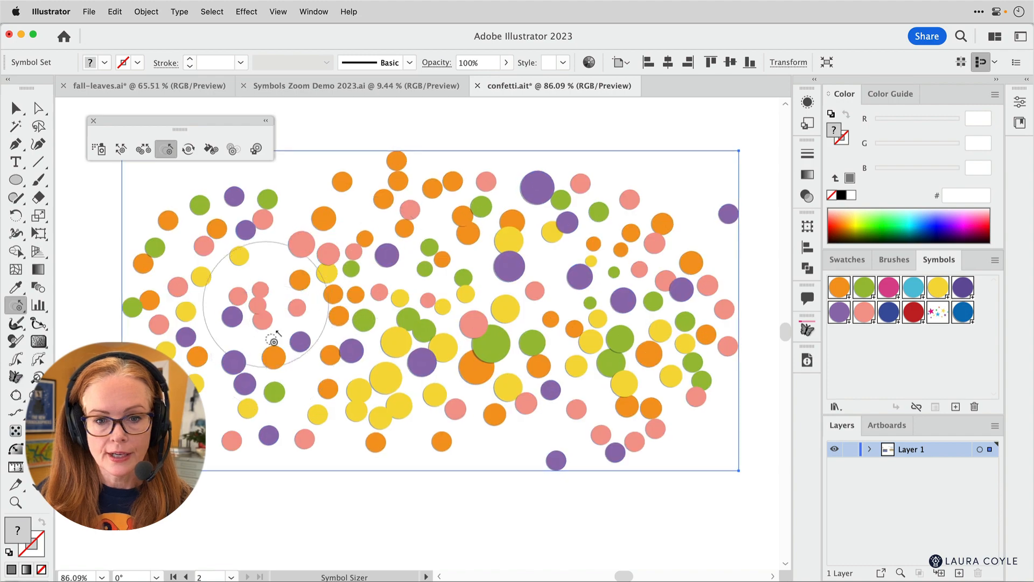
left_click(273, 339, "alt")
left_click(392, 373, "alt")
left_click(501, 352, "alt")
left_click(562, 342, "alt")
left_click(583, 402, "alt")
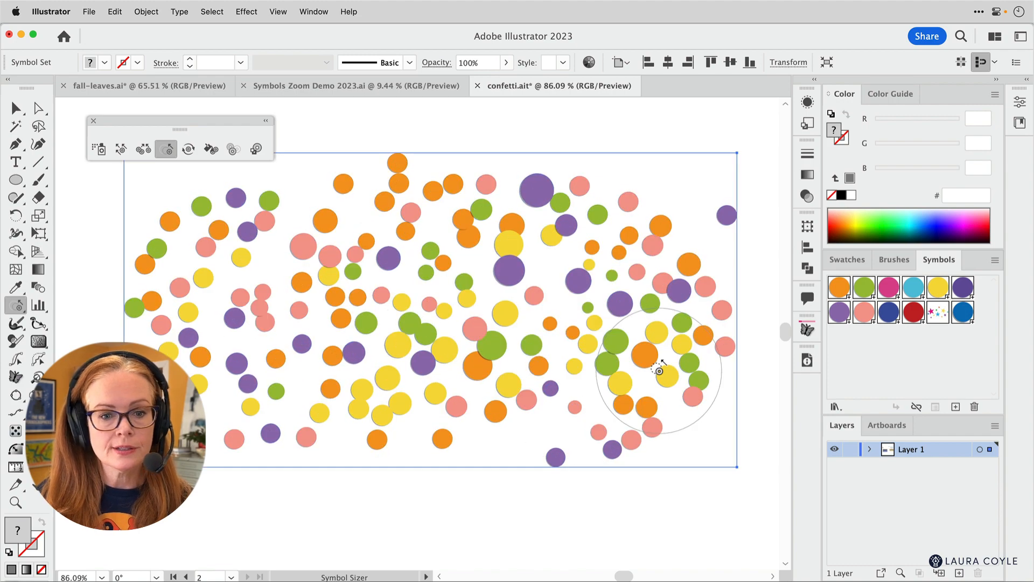
left_click(658, 368, "alt")
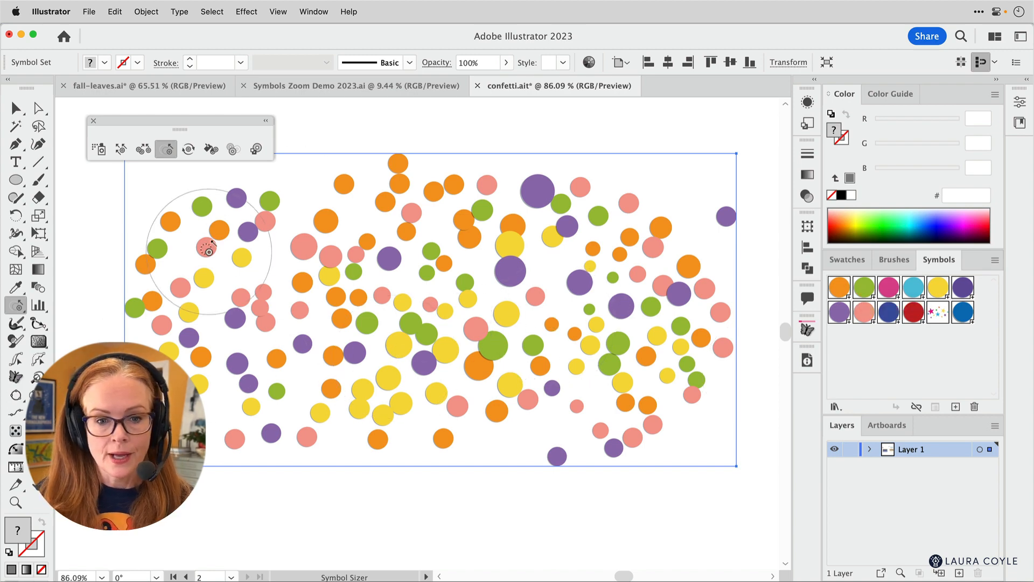
- Set the Symbol Sizer's Method to Random
double_click(168, 152)
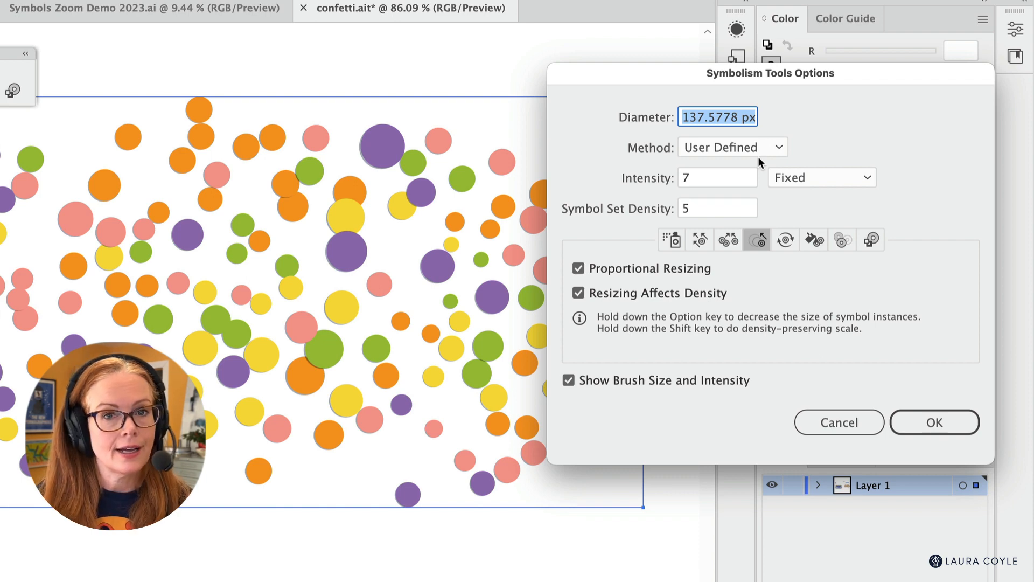
left_click(779, 147)
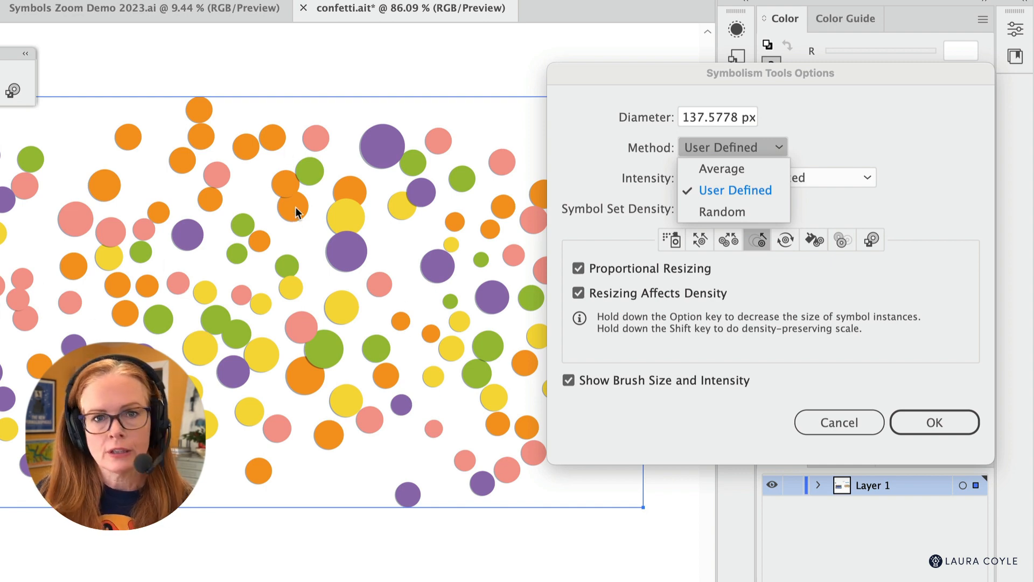
left_click(748, 211)
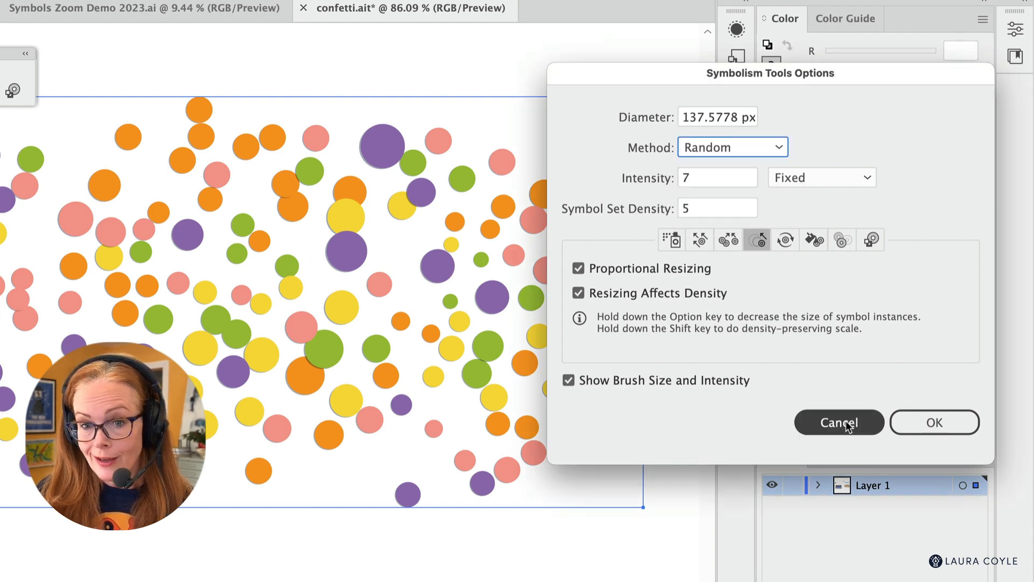
left_click(937, 424)
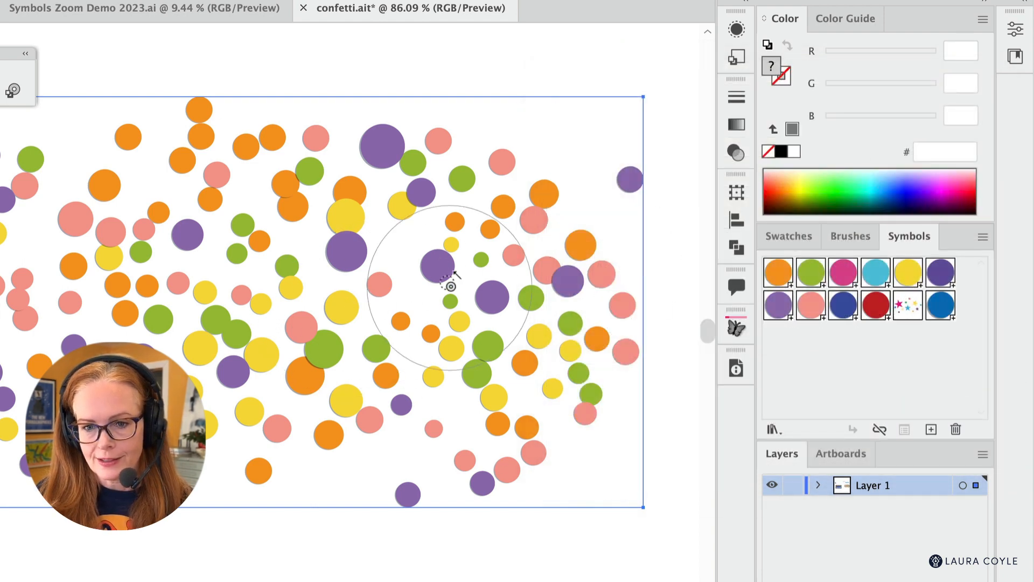
- Randomly enlarge and shrink circles across the right, middle and left of the confetti set with the Symbol Sizer
mouse_move(495, 278)
left_mouse_down()
mouse_move(494, 368)
mouse_move(554, 368)
mouse_move(565, 243)
left_mouse_up()
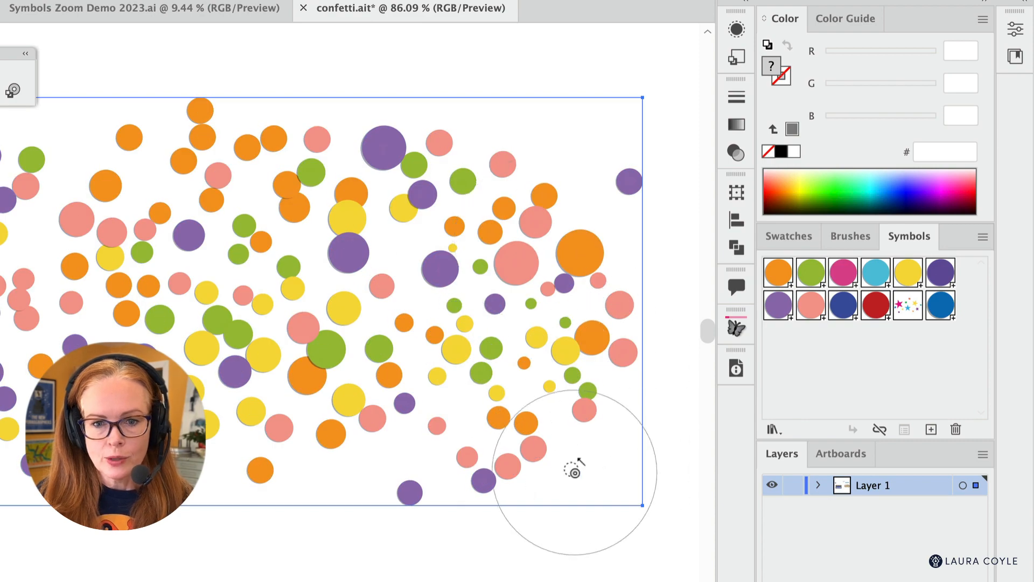
mouse_move(312, 269)
left_mouse_down()
mouse_move(341, 253)
mouse_move(371, 256)
left_mouse_up()
mouse_move(221, 331)
left_mouse_down()
mouse_move(204, 324)
mouse_move(215, 425)
left_mouse_up()
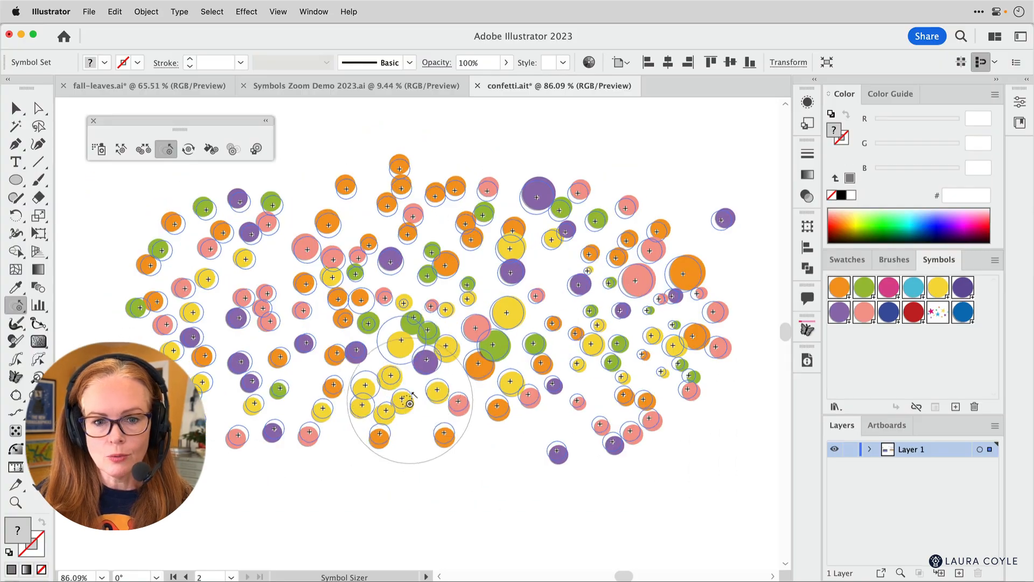
left_click_drag(410, 401, 360, 378)
mouse_move(279, 269)
left_mouse_down()
mouse_move(245, 270)
mouse_move(244, 323)
mouse_move(207, 343)
mouse_move(222, 371)
left_mouse_up()
left_click_drag(414, 237, 401, 213)
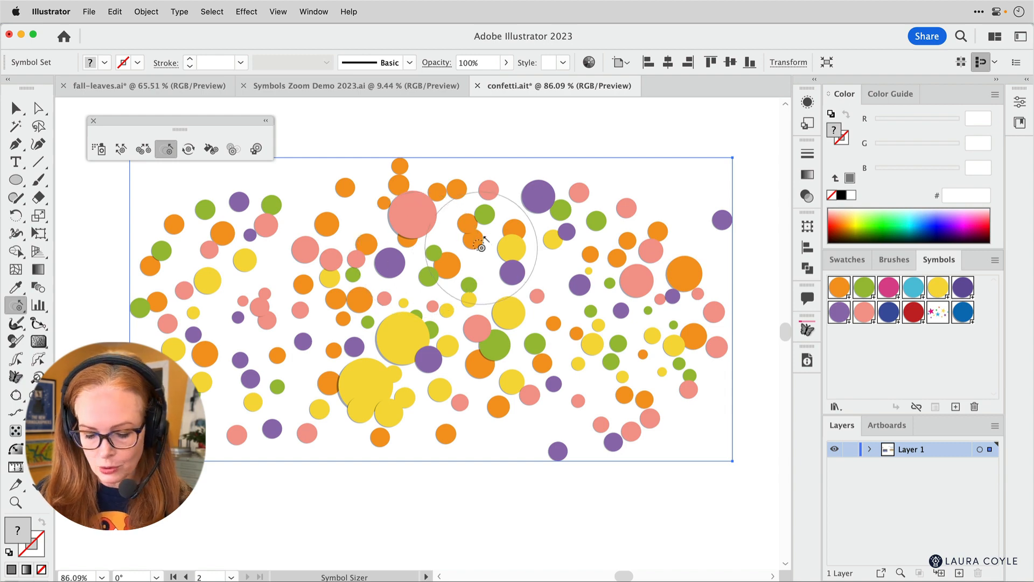
- Reduce the Symbol Sizer brush to about 53 px and resize circles around the large purple circle and on the right side
key("bracketleft")
key("bracketleft")
key("bracketleft")
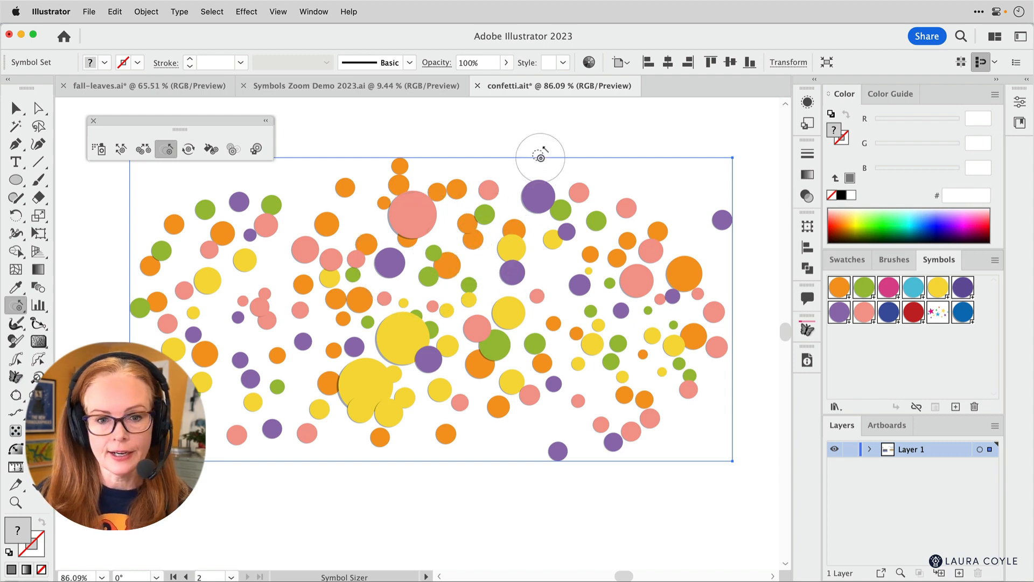
mouse_move(540, 157)
left_mouse_down()
mouse_move(537, 196)
mouse_move(577, 213)
mouse_move(620, 224)
left_mouse_up()
mouse_move(584, 300)
left_mouse_down()
mouse_move(319, 260)
mouse_move(413, 285)
mouse_move(430, 371)
mouse_move(638, 411)
mouse_move(700, 269)
left_mouse_up()
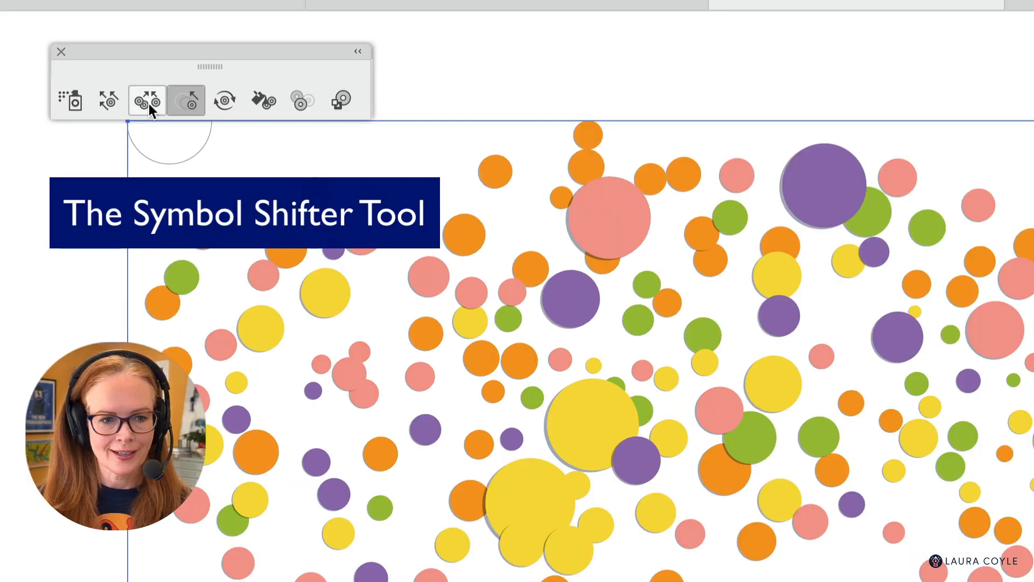
- Activate the Symbol Shifter tool and set its Intensity to 10
double_click(105, 99)
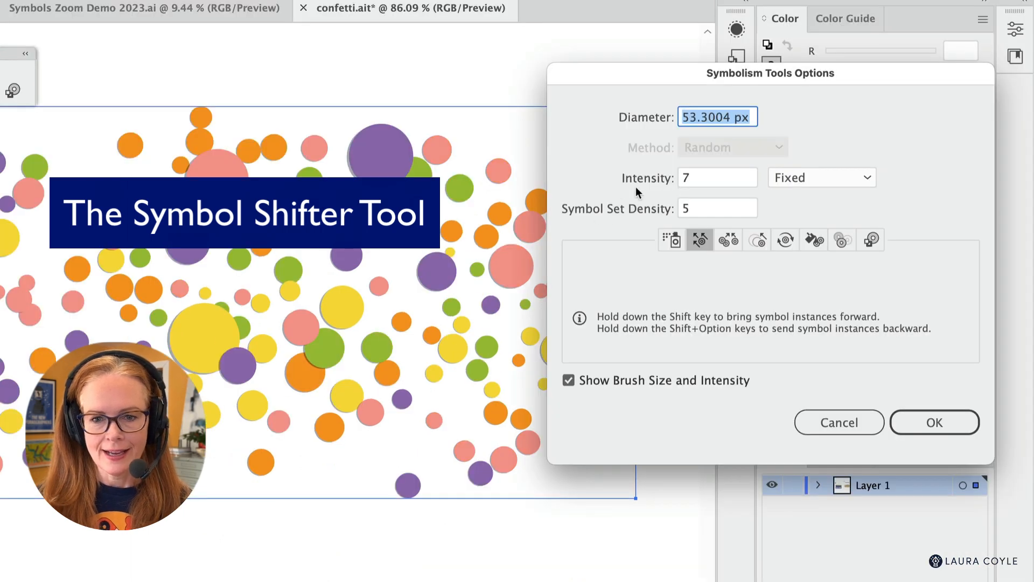
left_click(702, 179)
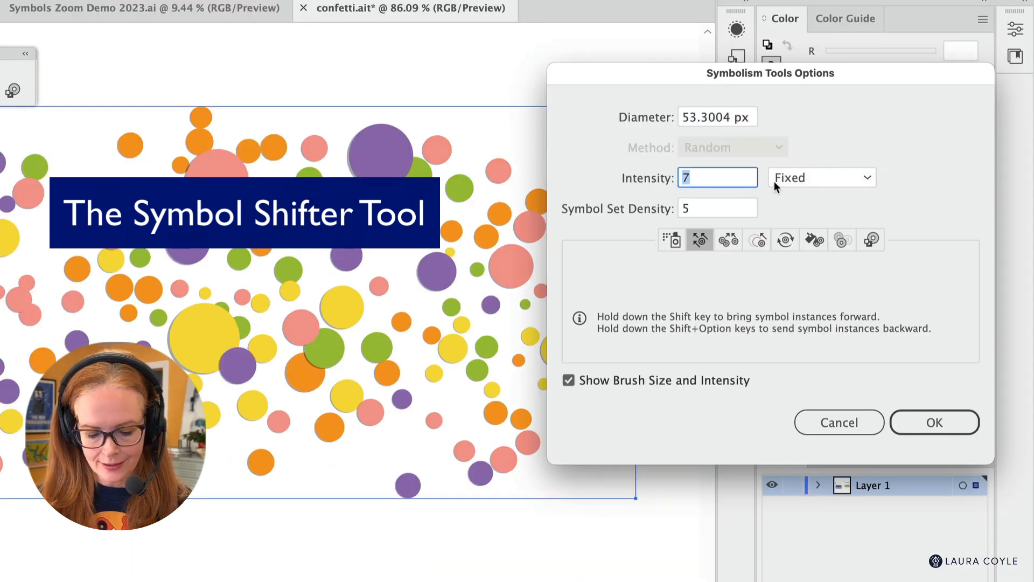
type("10")
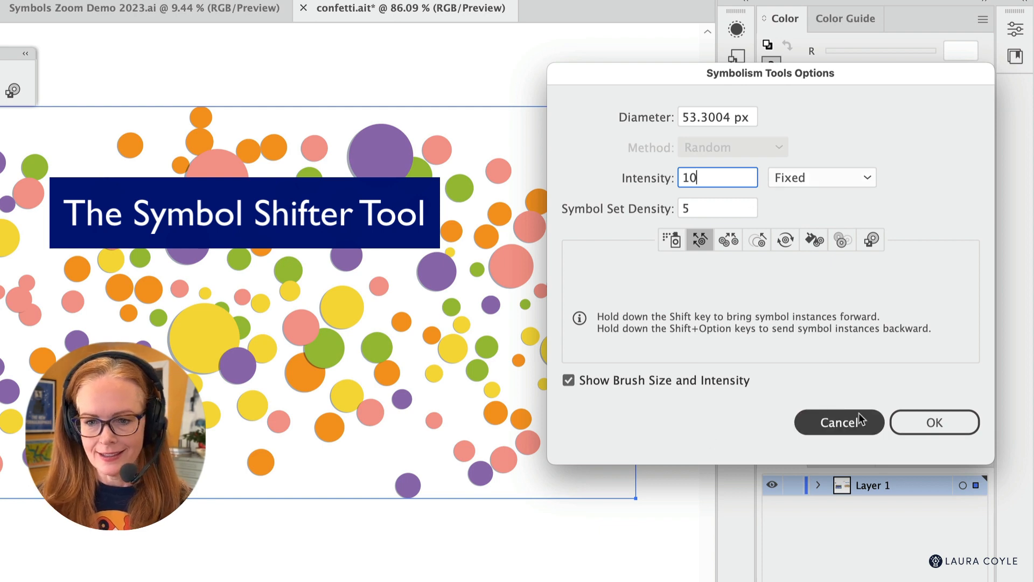
left_click(937, 422)
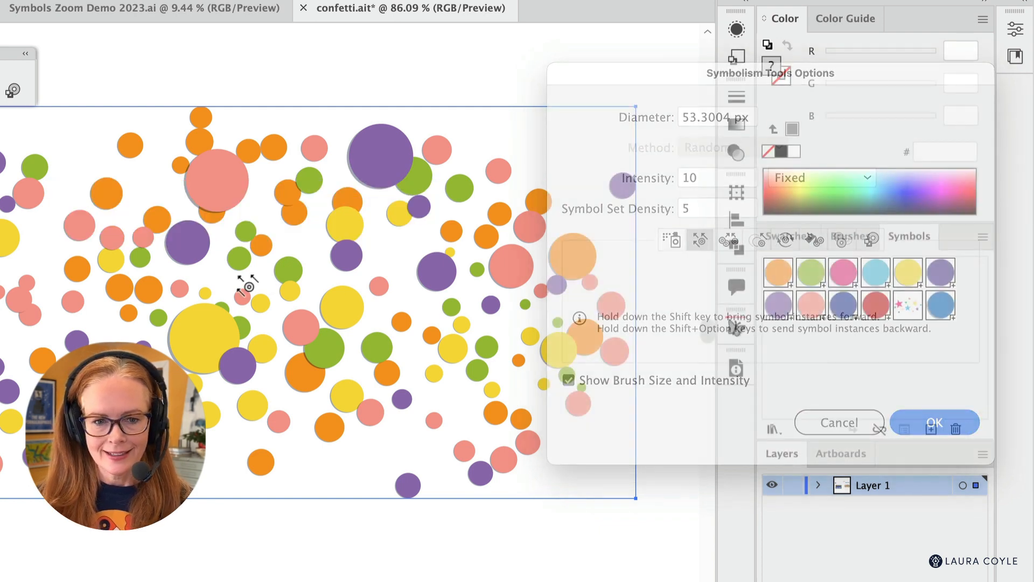
- Push circles outward from the middle of the confetti set with the Symbol Shifter to open an empty area
mouse_move(258, 303)
left_mouse_down()
mouse_move(195, 223)
mouse_move(153, 241)
left_mouse_up()
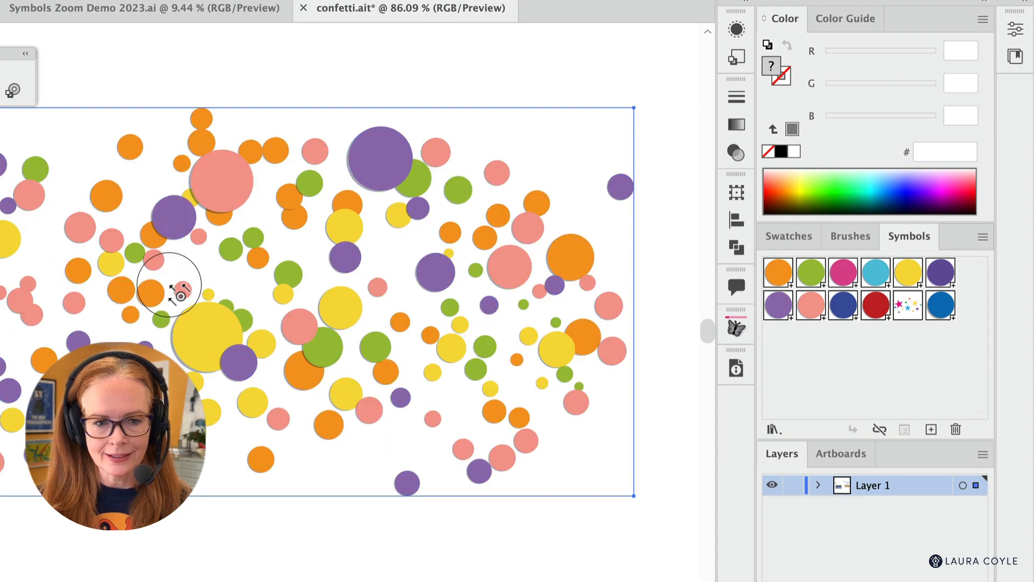
left_click_drag(168, 280, 22, 276)
mouse_move(164, 305)
left_mouse_down()
mouse_move(121, 334)
mouse_move(219, 316)
left_mouse_up()
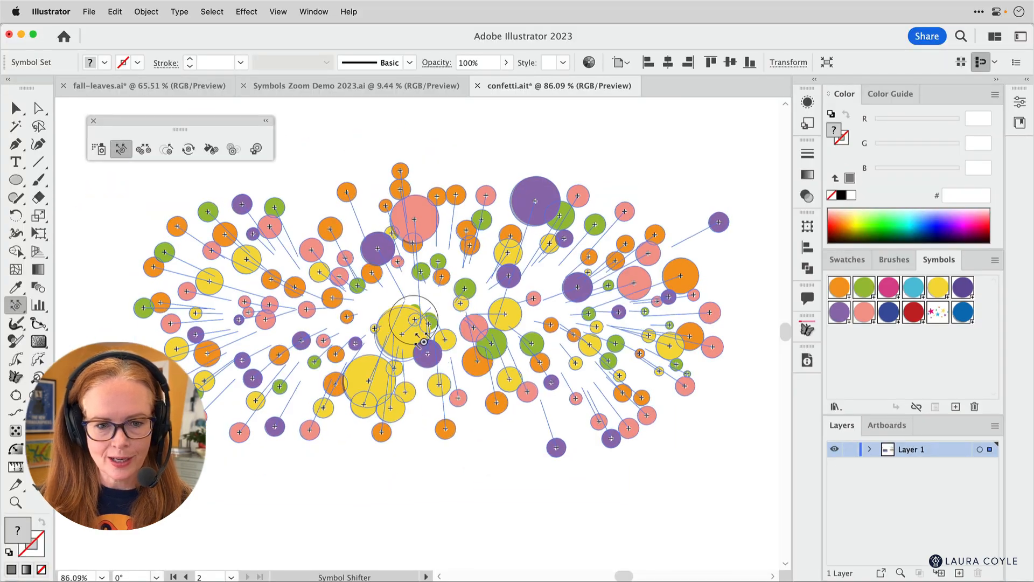
mouse_move(424, 341)
left_mouse_down()
mouse_move(503, 307)
mouse_move(594, 295)
mouse_move(571, 254)
mouse_move(533, 226)
mouse_move(462, 288)
mouse_move(412, 296)
mouse_move(356, 270)
left_mouse_up()
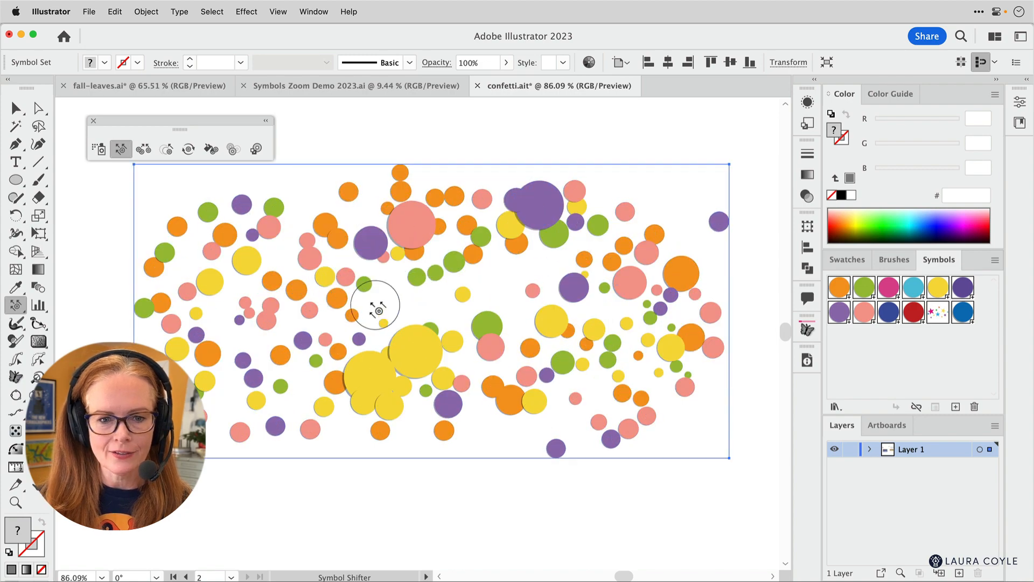
left_click_drag(376, 308, 312, 307)
mouse_move(412, 309)
left_mouse_down()
mouse_move(345, 328)
mouse_move(350, 350)
mouse_move(567, 338)
mouse_move(643, 312)
mouse_move(605, 264)
mouse_move(560, 243)
left_mouse_up()
mouse_move(525, 237)
left_mouse_down()
mouse_move(431, 300)
mouse_move(425, 231)
mouse_move(424, 291)
mouse_move(406, 239)
mouse_move(362, 296)
mouse_move(333, 266)
mouse_move(336, 314)
mouse_move(281, 273)
mouse_move(339, 312)
mouse_move(242, 327)
mouse_move(337, 328)
mouse_move(300, 378)
left_mouse_up()
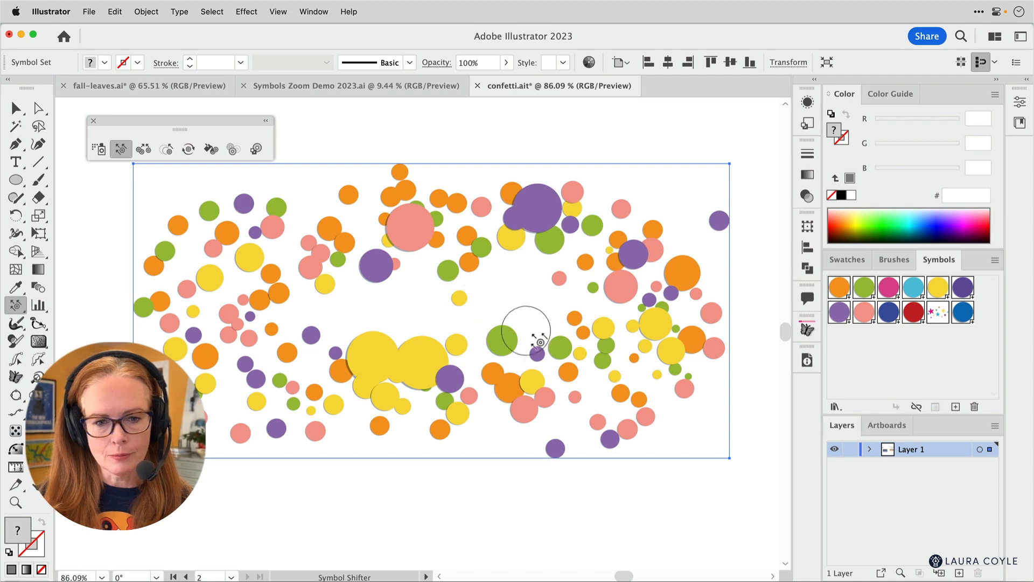
- Shift the small orange, green and yellow circles beside the large pink circle in the upper middle of the set
scroll(568, 366, "up", 8)
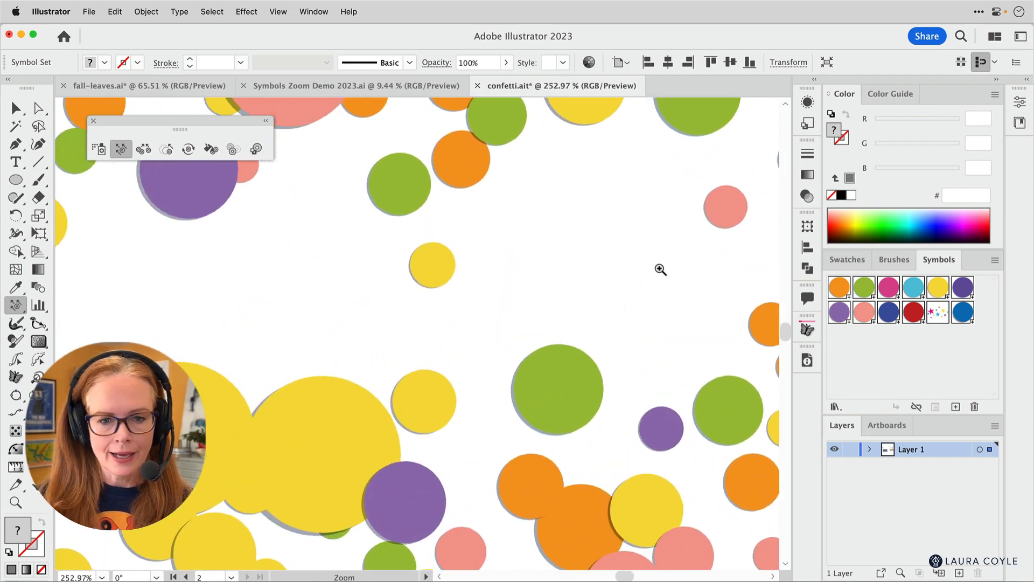
scroll(496, 282, "up", 5)
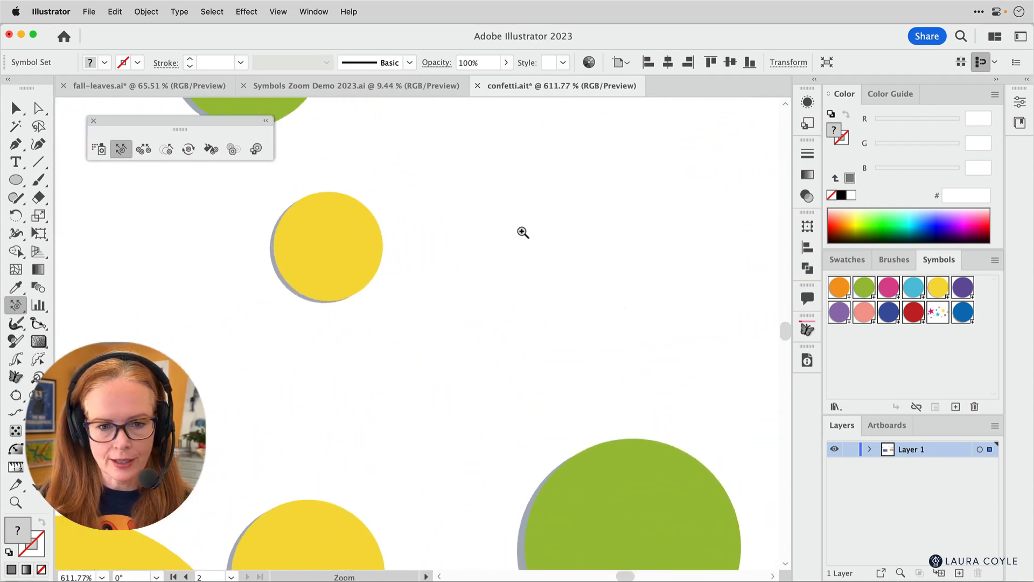
scroll(522, 231, "down", 5)
mouse_move(455, 258)
left_mouse_down()
mouse_move(452, 438)
mouse_move(475, 358)
mouse_move(498, 358)
left_mouse_up()
left_click_drag(396, 349, 383, 243)
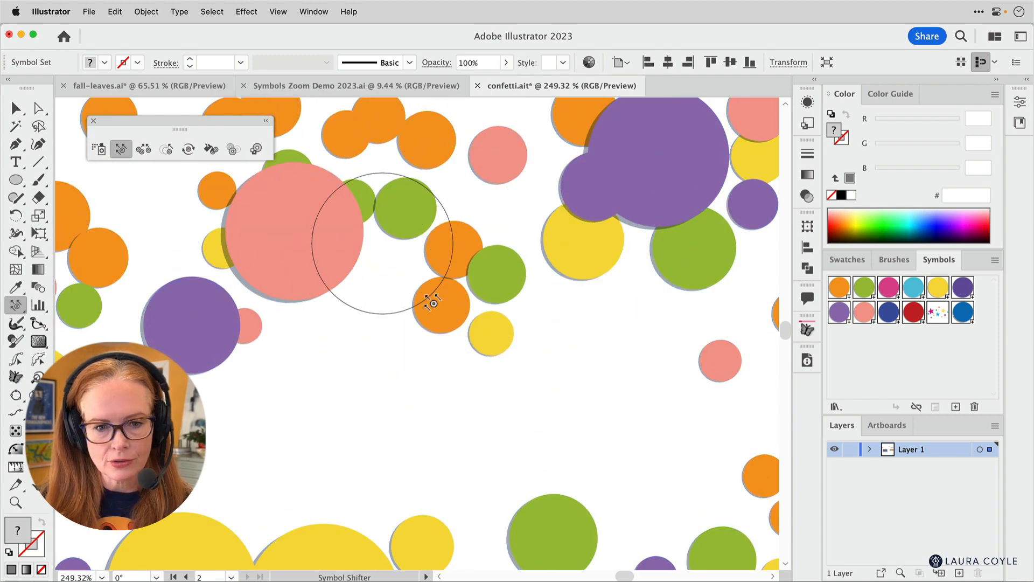
mouse_move(669, 363)
left_mouse_down()
mouse_move(602, 403)
mouse_move(644, 422)
mouse_move(509, 339)
left_mouse_up()
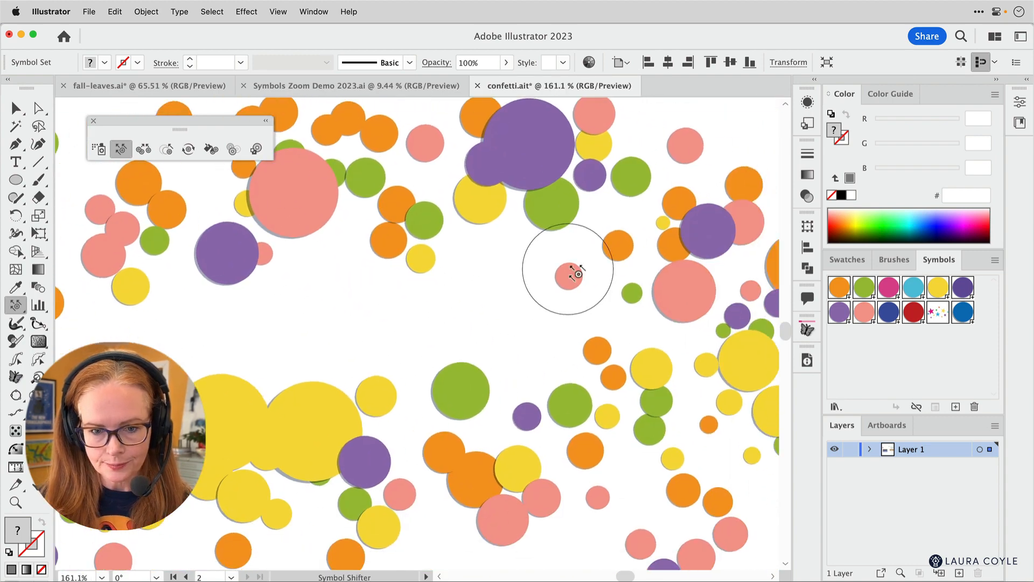
- Shift the small pink circle up and right and the green and yellow circles below the empty middle away from it
left_click_drag(563, 278, 620, 217)
left_click_drag(600, 345, 649, 404)
left_click_drag(465, 371, 480, 433)
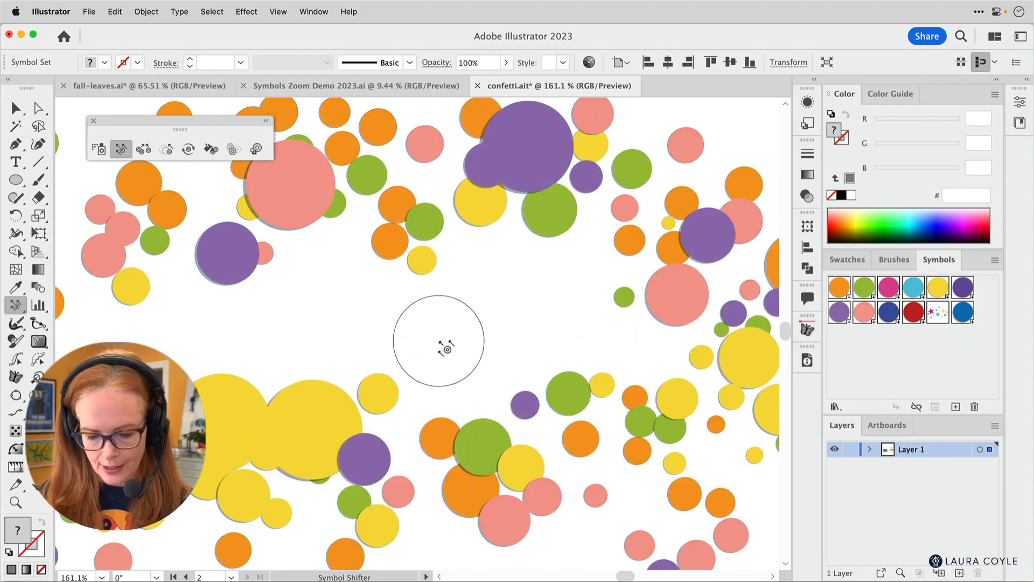
- Push the purple circle and the large yellow circles in the lower middle downward with a smaller Symbol Shifter brush
left_click_drag(383, 389, 376, 434)
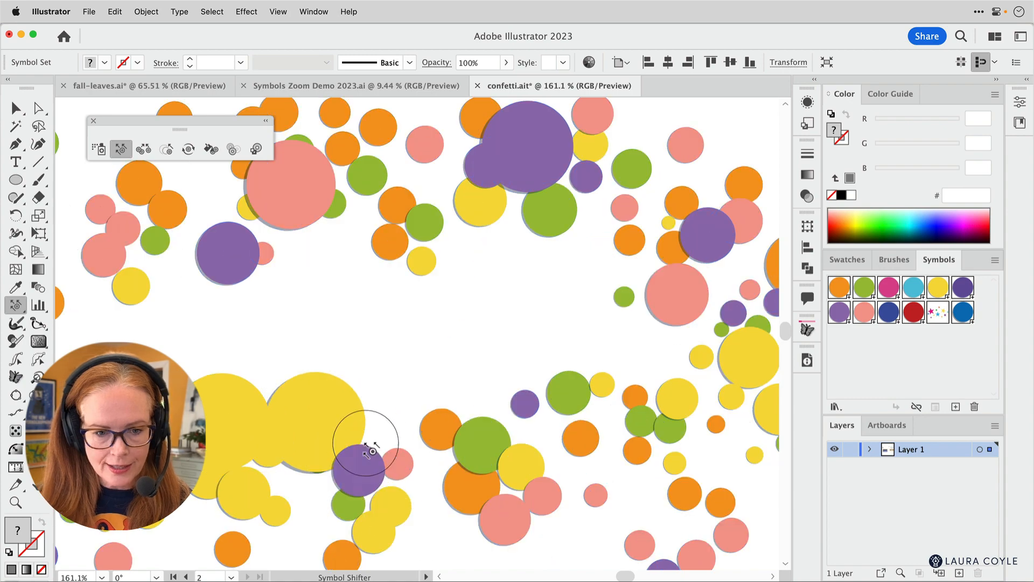
left_click_drag(304, 399, 308, 482)
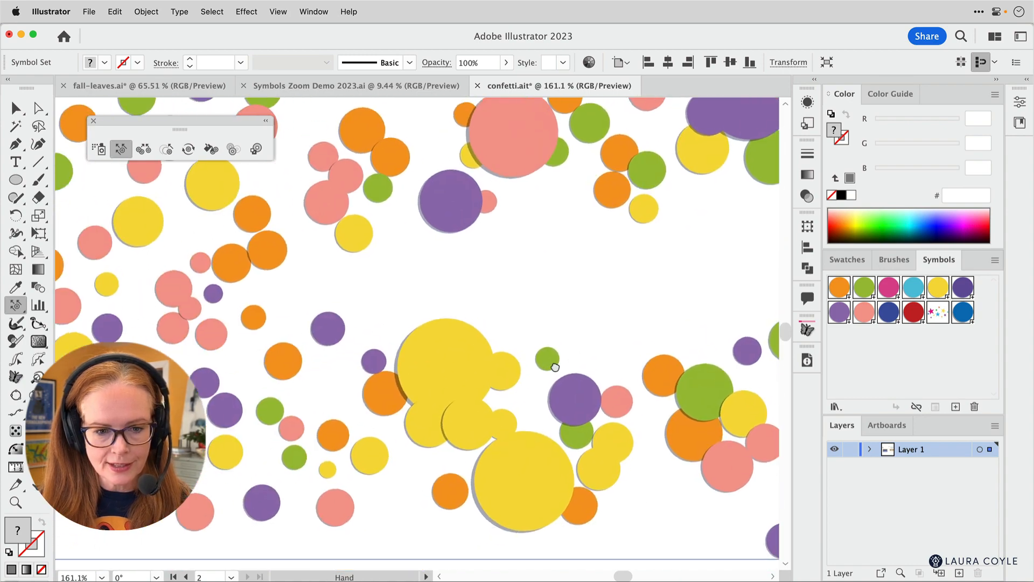
left_click_drag(457, 350, 417, 411)
left_click_drag(329, 322, 276, 378)
- Review the Symbol Shifter's stacking options and shift the overlapping circles along the left side and lower middle of the set
double_click(121, 150)
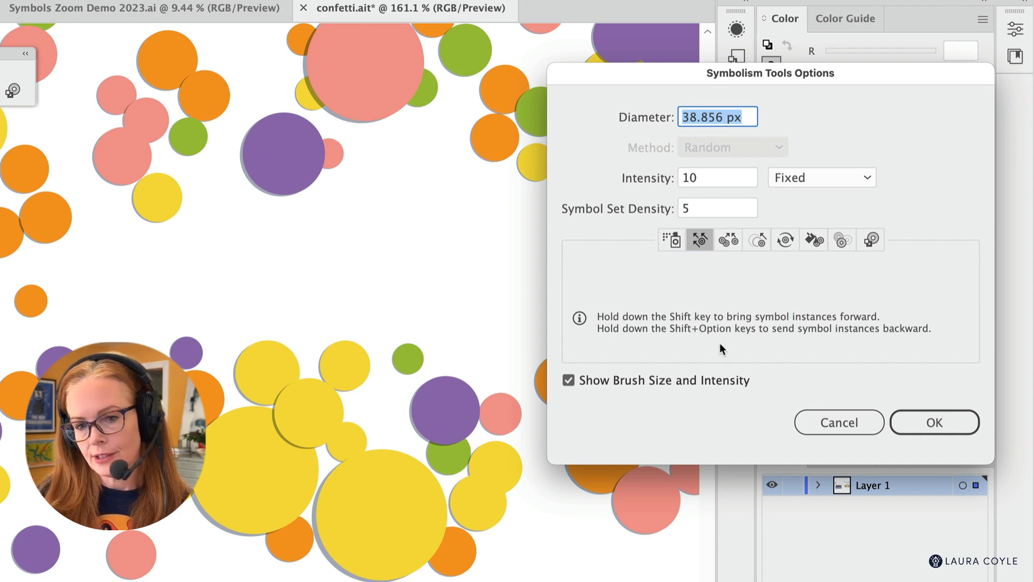
left_click(935, 422)
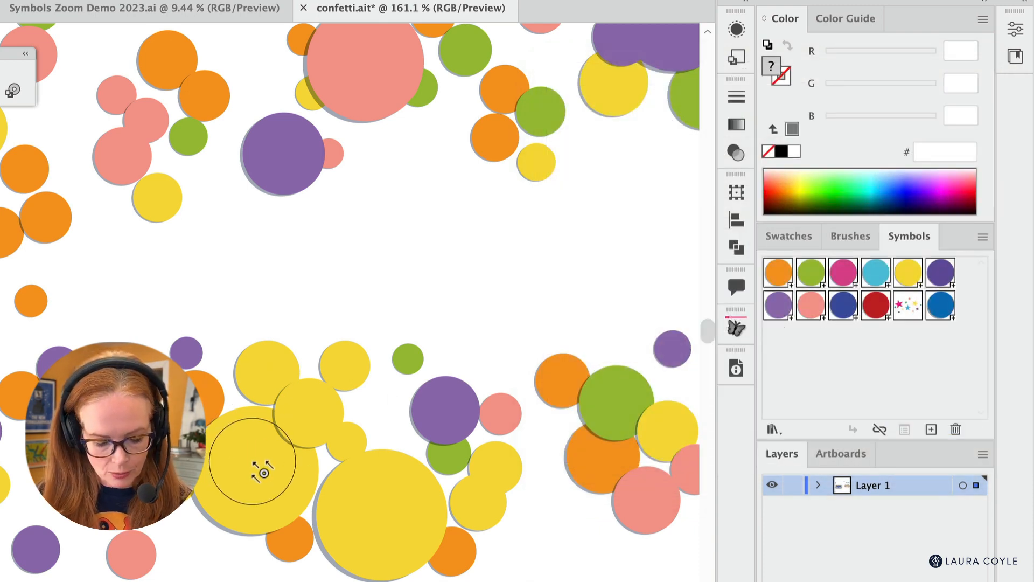
mouse_move(264, 464)
left_mouse_down()
mouse_move(285, 483)
mouse_move(282, 466)
left_mouse_up()
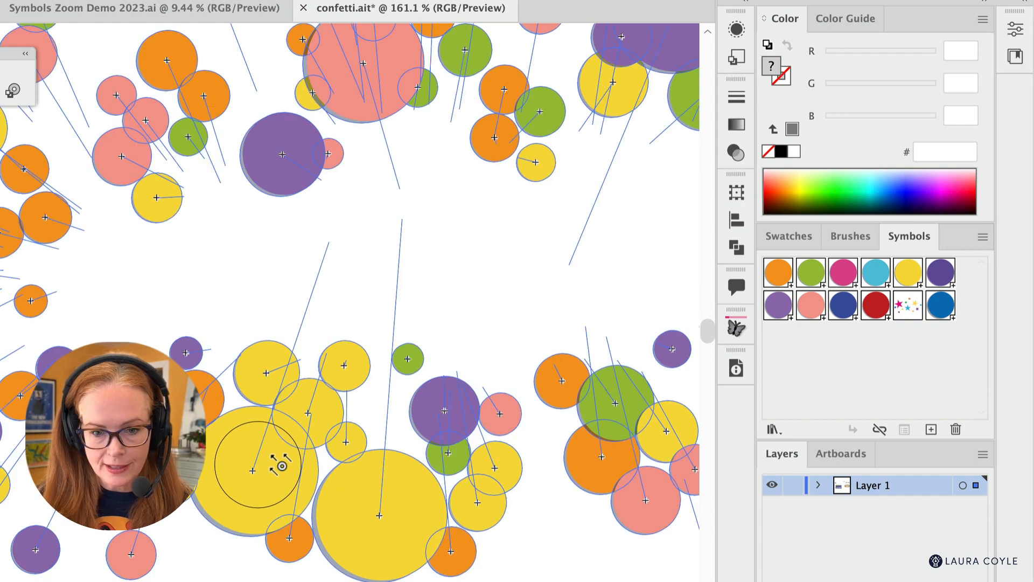
left_click_drag(282, 466, 328, 382)
mouse_move(367, 309)
left_mouse_down()
mouse_move(247, 277)
mouse_move(123, 223)
mouse_move(0, 240)
left_mouse_up()
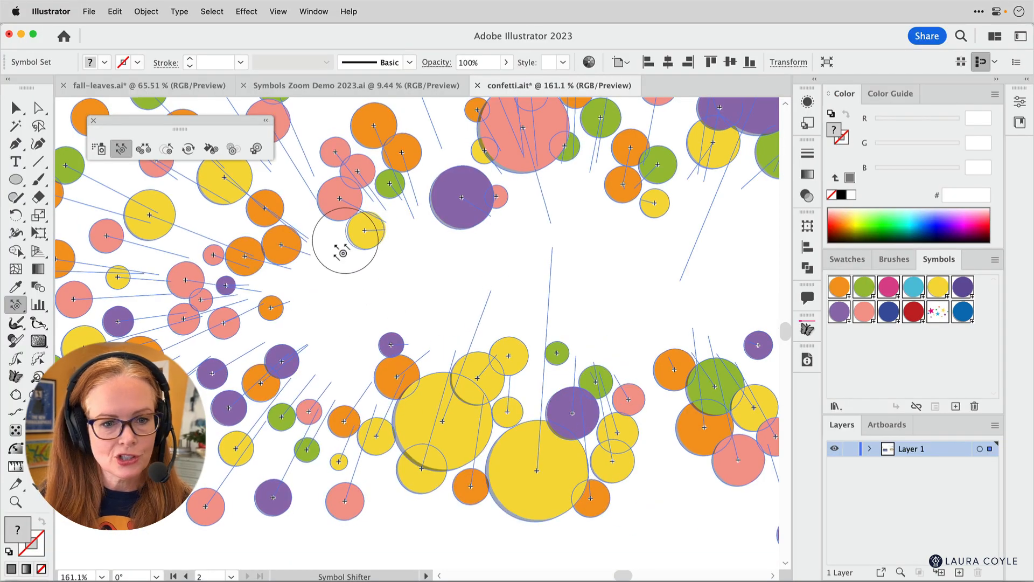
left_click_drag(241, 262, 205, 274)
mouse_move(237, 307)
left_mouse_down()
mouse_move(213, 371)
mouse_move(208, 358)
left_mouse_up()
mouse_move(215, 312)
left_mouse_down()
mouse_move(264, 344)
mouse_move(300, 450)
left_mouse_up()
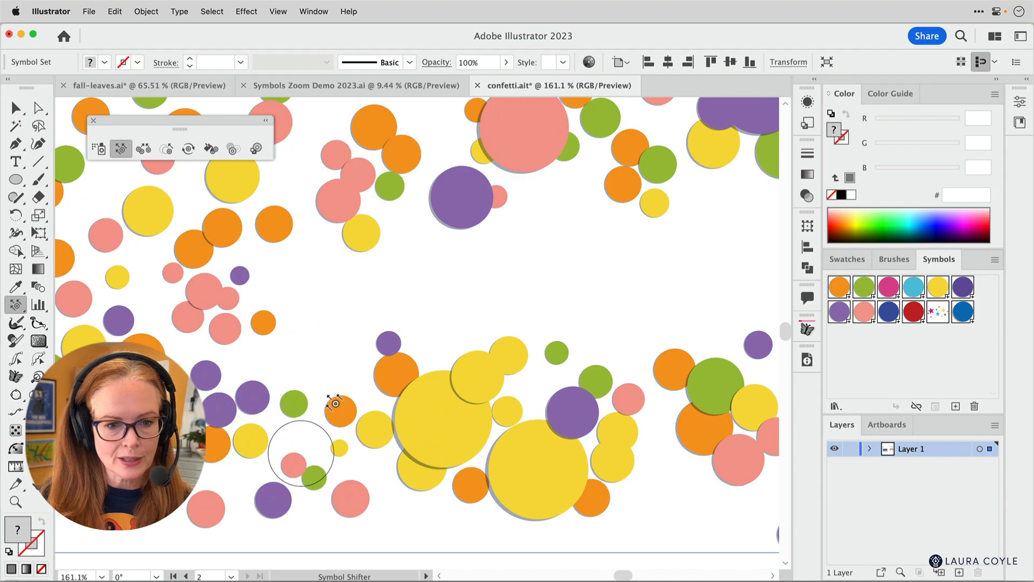
left_click_drag(333, 401, 399, 426)
mouse_move(472, 370)
left_mouse_down()
mouse_move(534, 437)
mouse_move(587, 318)
mouse_move(641, 407)
mouse_move(706, 396)
left_mouse_up()
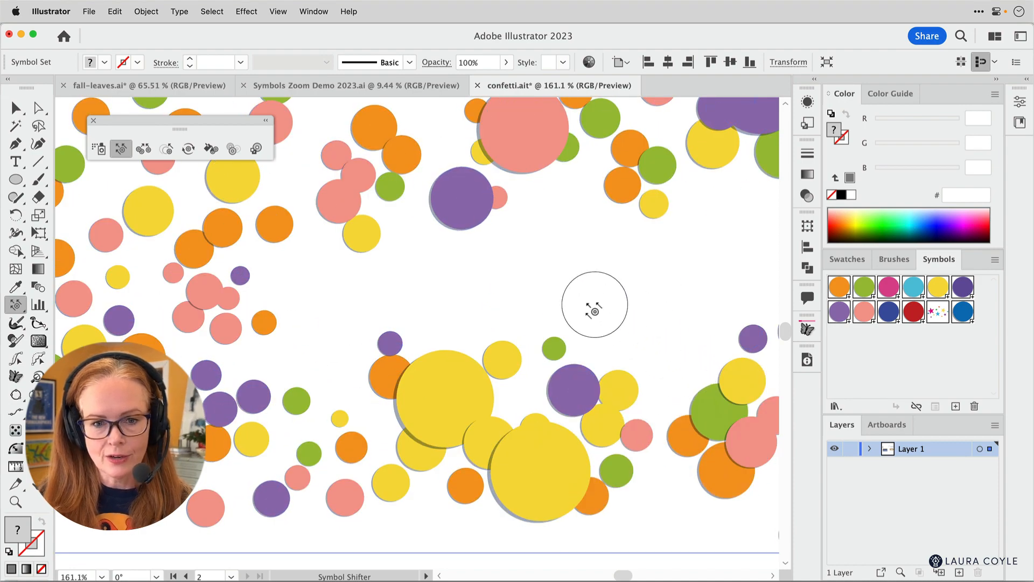
- Activate the Symbol Scruncher tool and set its Method to User Defined
key("super+space")
left_click_drag(603, 295, 400, 431)
key("space")
mouse_move(342, 357)
left_mouse_down()
mouse_move(309, 302)
mouse_move(300, 310)
left_mouse_up()
mouse_move(294, 353)
left_mouse_down()
mouse_move(258, 316)
mouse_move(416, 376)
mouse_move(515, 328)
mouse_move(557, 332)
mouse_move(532, 389)
mouse_move(630, 383)
left_mouse_up()
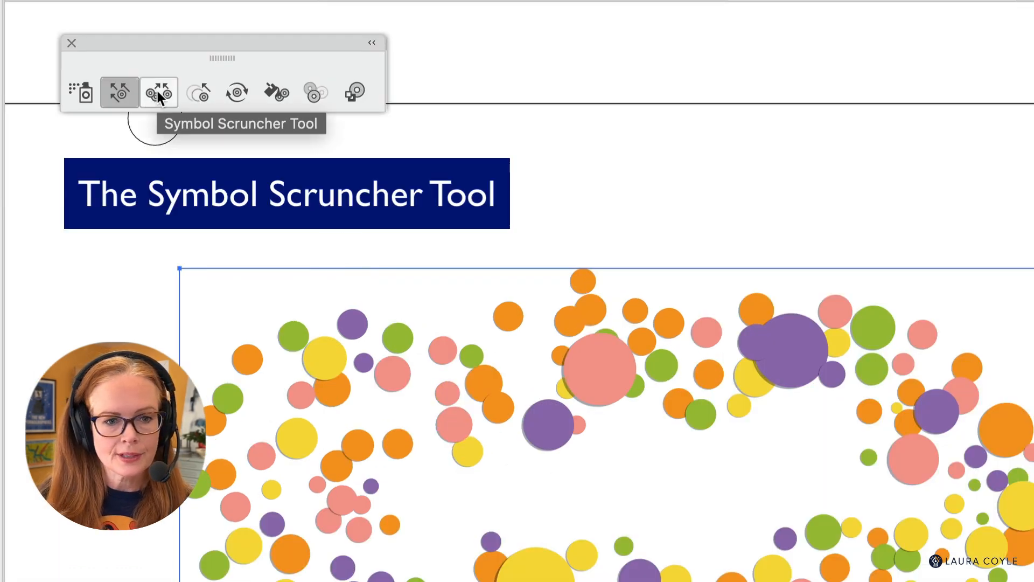
double_click(157, 89)
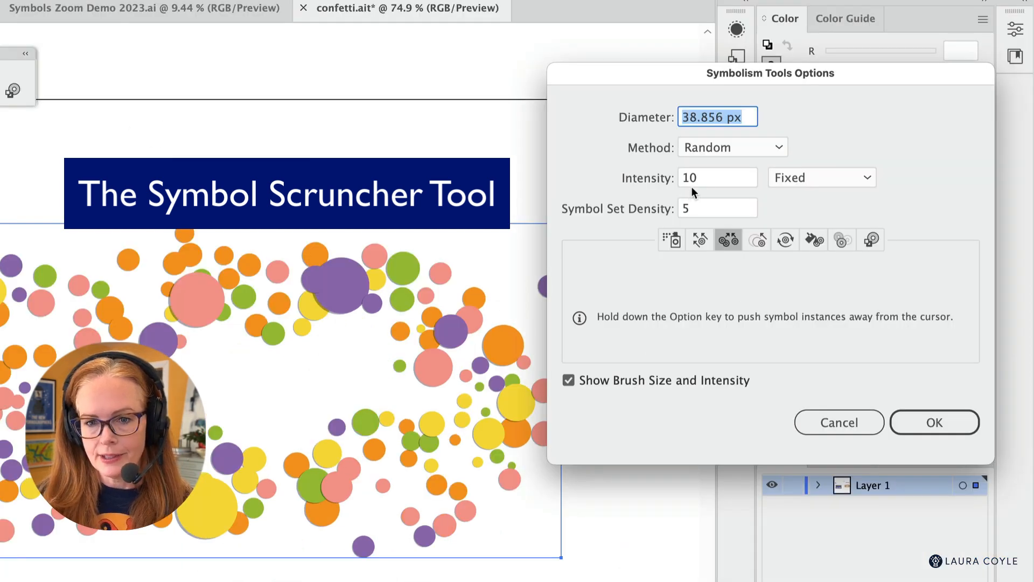
left_click(740, 146)
left_click(747, 192)
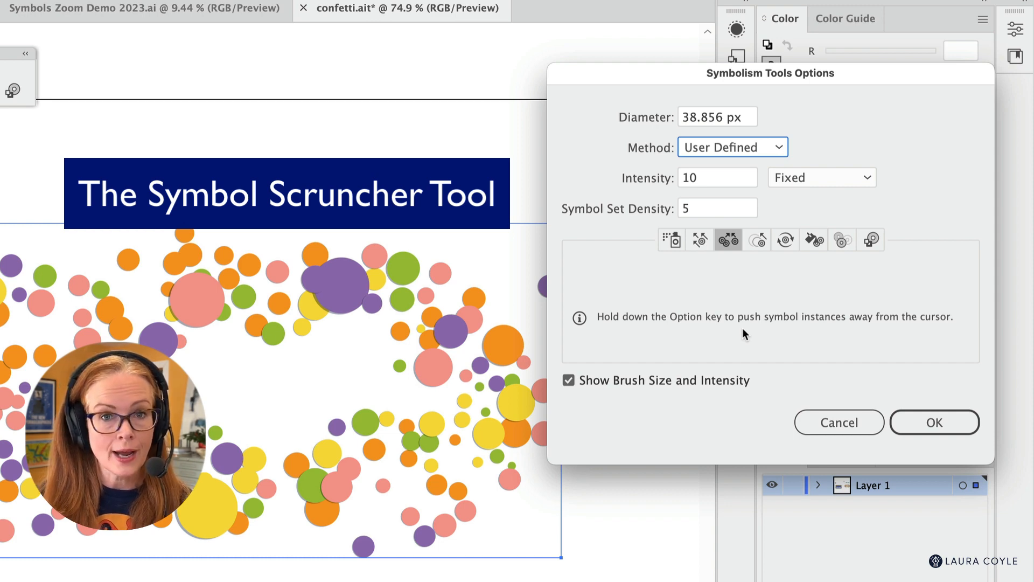
left_click(934, 422)
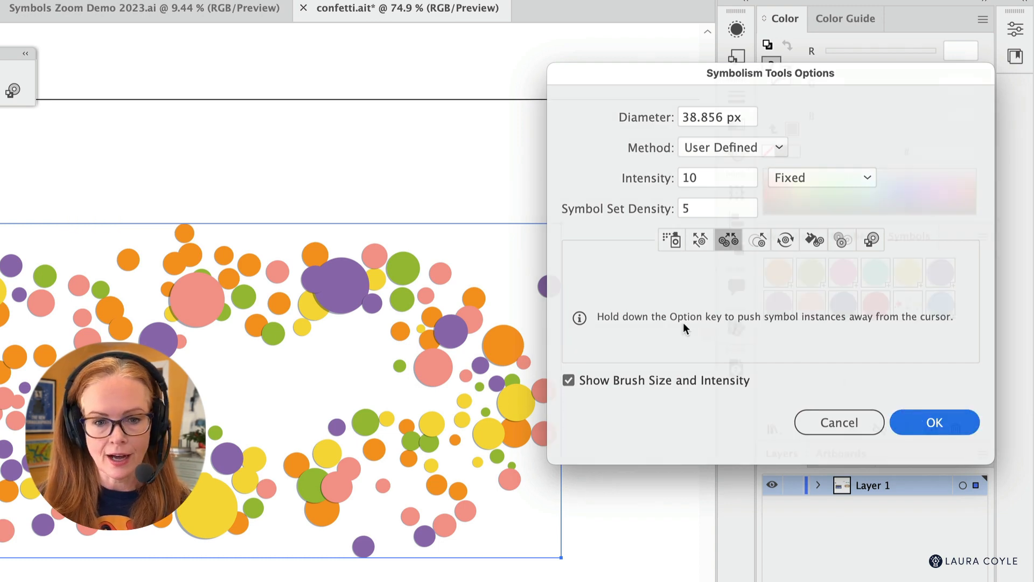
- Scrunch the circles along the upper part of the set together, spread some apart, and deselect the set
scroll(334, 307, "up", 5)
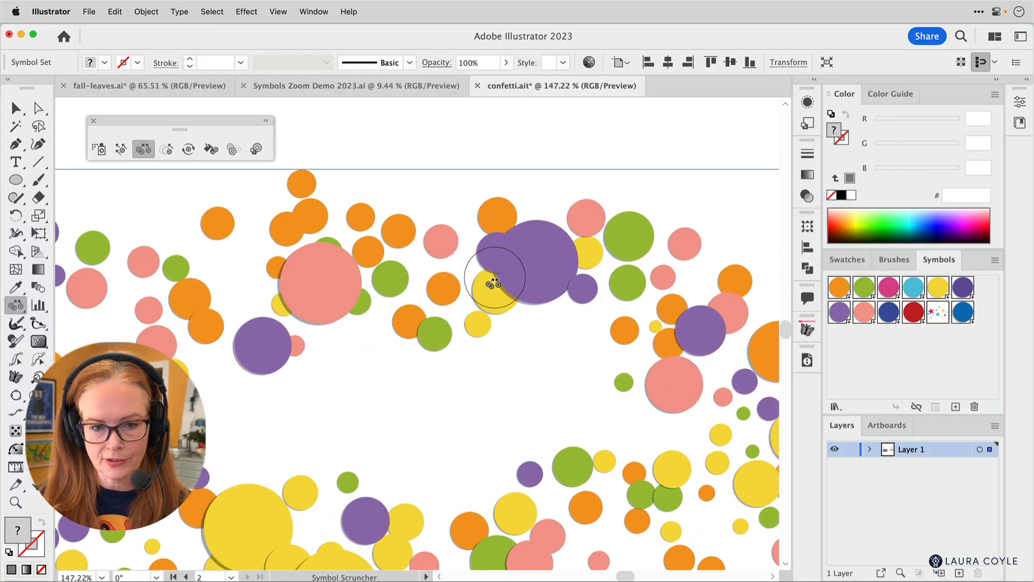
mouse_move(495, 285)
left_mouse_down()
mouse_move(526, 277)
mouse_move(566, 305)
mouse_move(588, 276)
mouse_move(649, 293)
mouse_move(698, 314)
mouse_move(710, 343)
mouse_move(732, 345)
mouse_move(414, 282)
mouse_move(308, 284)
mouse_move(239, 302)
left_mouse_up()
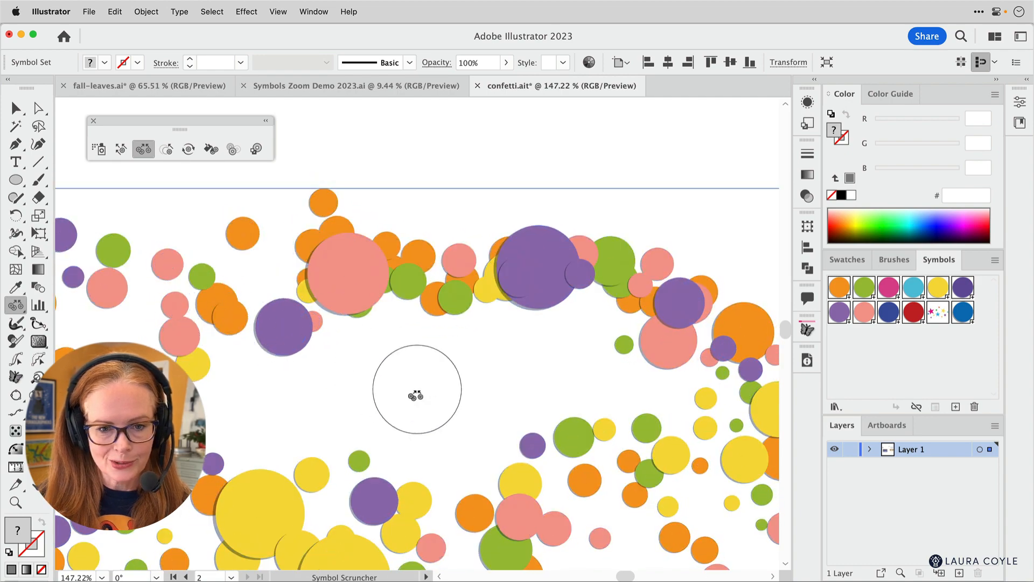
mouse_move(323, 285)
left_mouse_down()
mouse_move(243, 312)
mouse_move(323, 277)
mouse_move(318, 290)
mouse_move(458, 258)
mouse_move(590, 269)
mouse_move(598, 291)
left_mouse_up()
left_click_drag(627, 446, 632, 470)
left_click_drag(555, 349, 456, 404)
key("v")
left_click(440, 360)
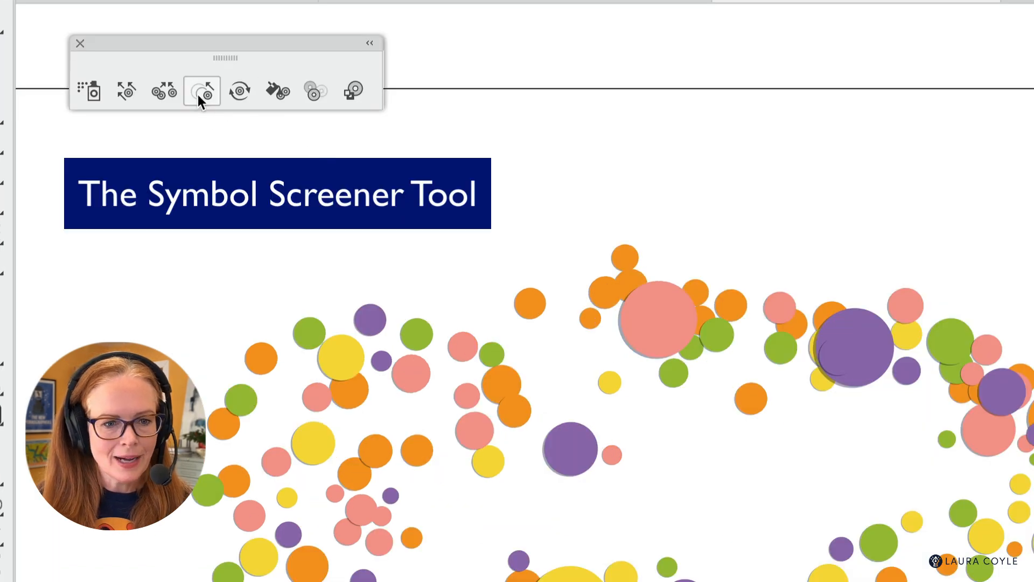
- Select the confetti set and fade circles in several areas with the Symbol Screener tool
left_click(359, 345)
key("z")
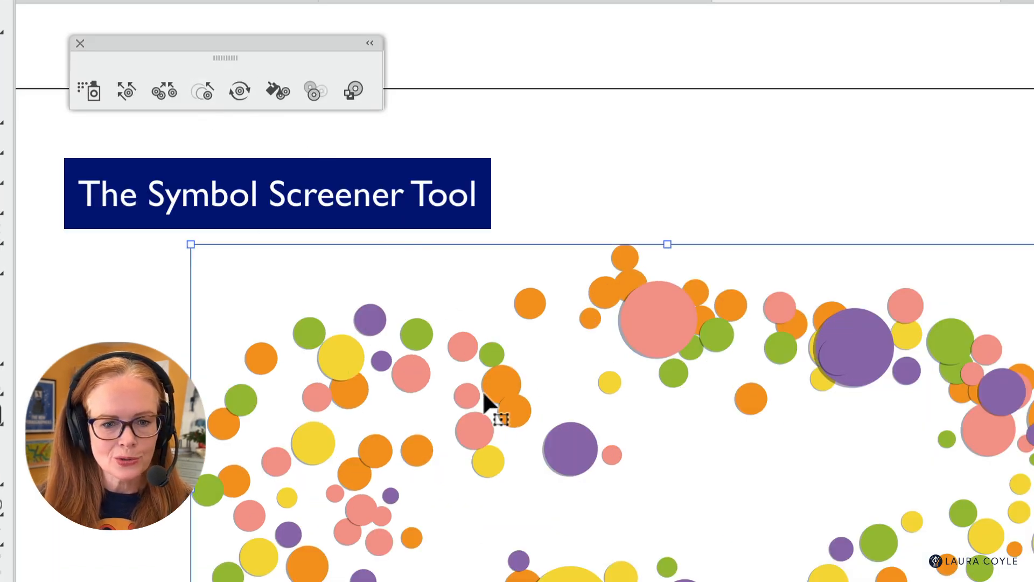
left_click(492, 406)
left_click_drag(516, 322, 454, 147)
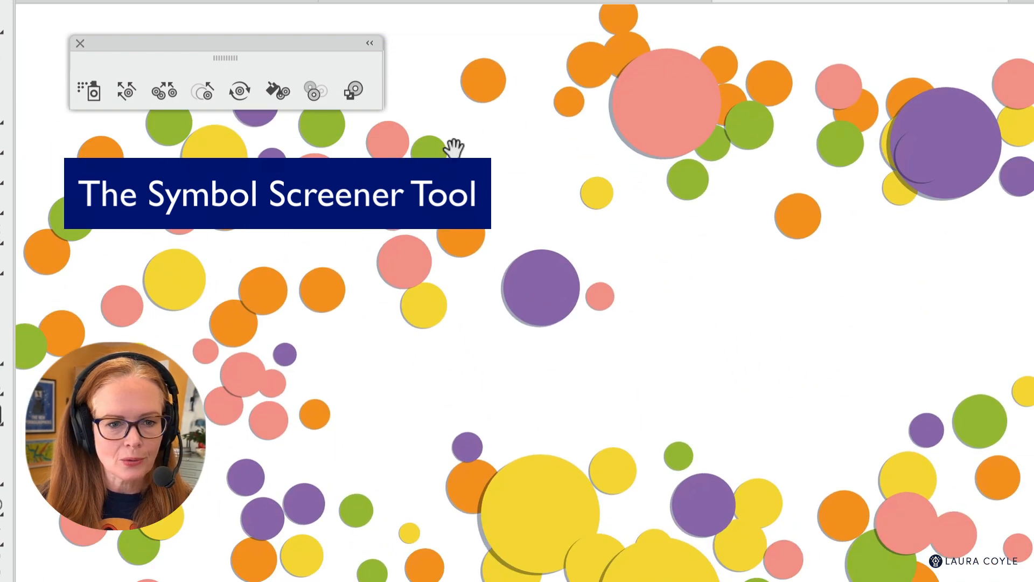
left_click(311, 93)
mouse_move(665, 341)
left_mouse_down()
mouse_move(593, 291)
mouse_move(224, 496)
mouse_move(705, 581)
left_mouse_up()
mouse_move(706, 133)
left_mouse_down()
mouse_move(718, 290)
mouse_move(632, 428)
mouse_move(676, 411)
left_mouse_up()
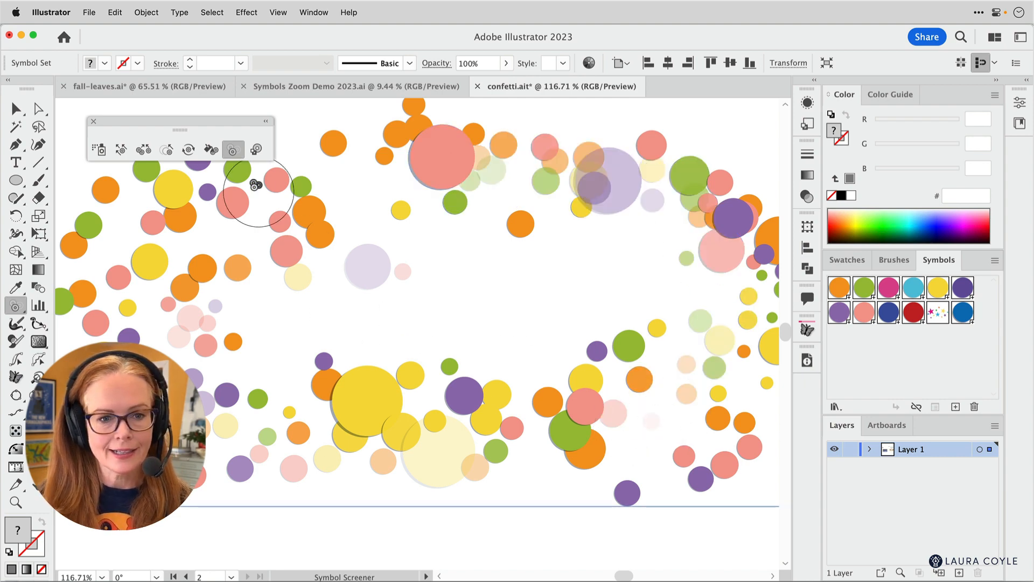
- Set the Symbol Screener's Method to Random and its Intensity to 7
double_click(232, 149)
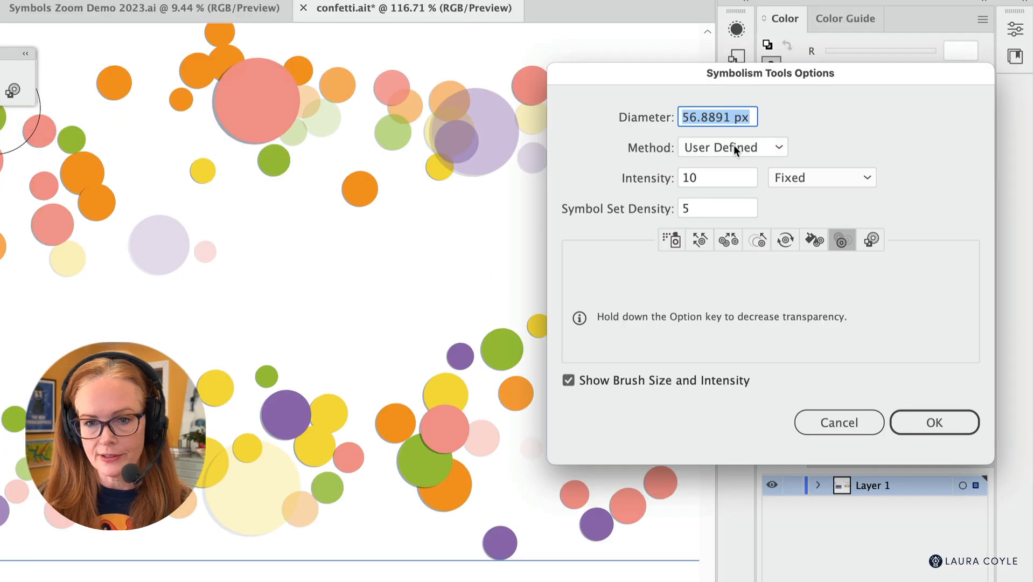
left_click(734, 146)
left_click(756, 211)
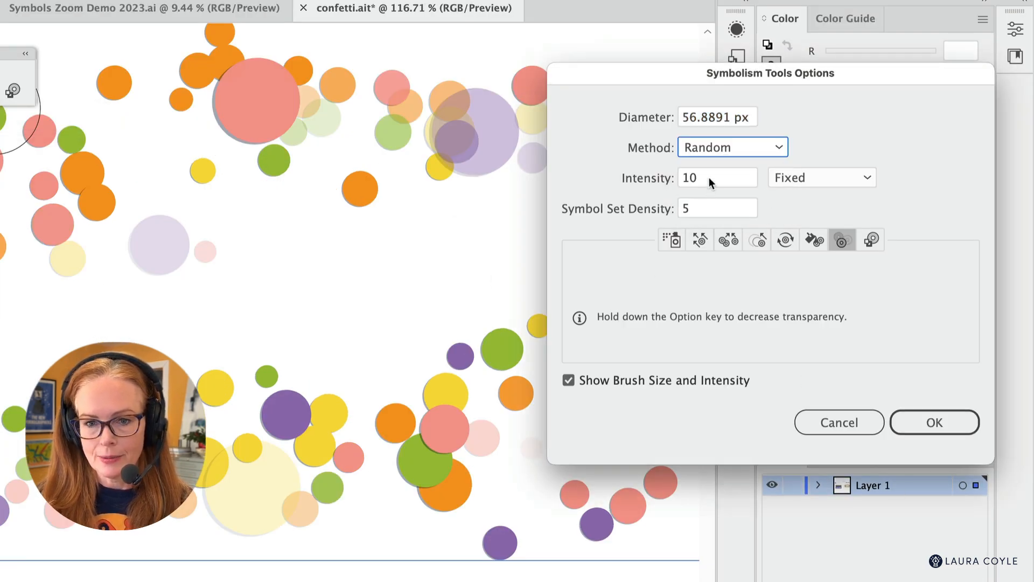
left_click_drag(709, 177, 681, 176)
key("Return")
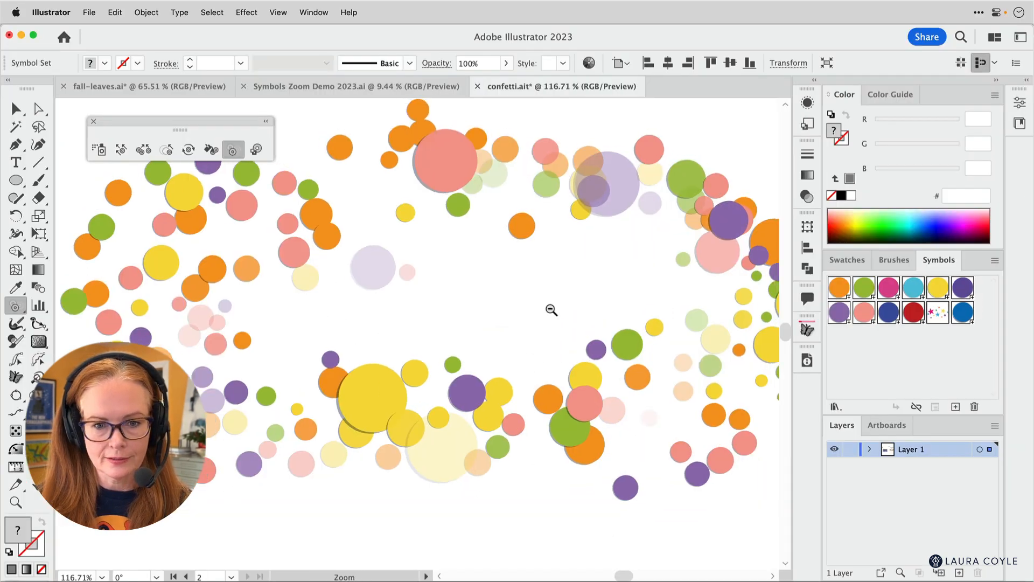
- Randomly vary the transparency of circles around the confetti set with the Symbol Screener tool
left_click_drag(551, 310, 534, 314)
left_click_drag(557, 344, 457, 375)
left_click(601, 354)
mouse_move(658, 351)
left_mouse_down()
mouse_move(640, 394)
mouse_move(632, 389)
mouse_move(637, 331)
mouse_move(597, 329)
mouse_move(571, 289)
mouse_move(509, 275)
left_mouse_up()
left_click_drag(283, 272, 221, 264)
left_click_drag(156, 251, 138, 286)
left_click_drag(153, 374, 303, 451)
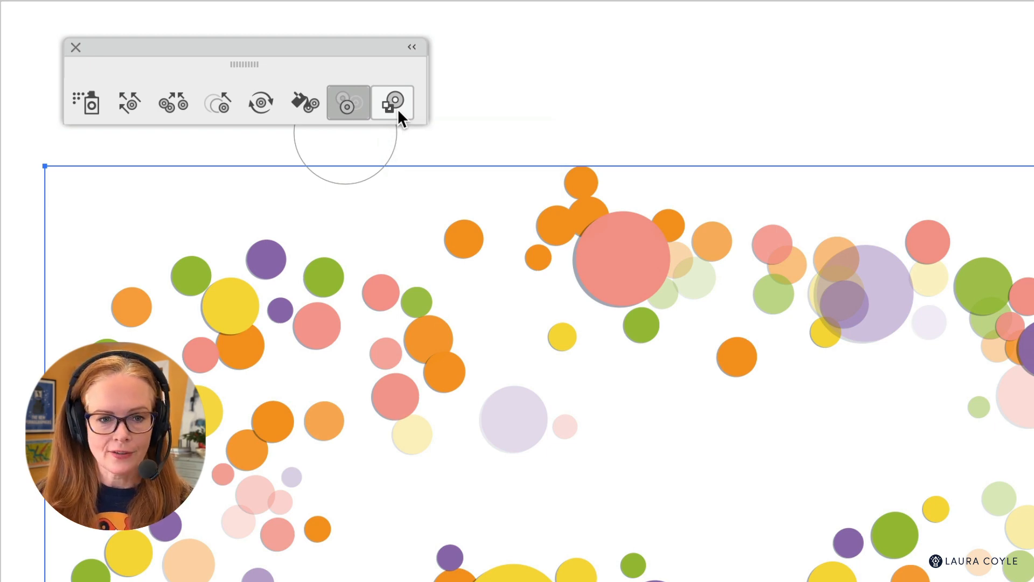
- Activate the Symbol Stainer tool, choose the green swatch 8bc540 as fill, and tint some circles in the set
left_click(301, 105)
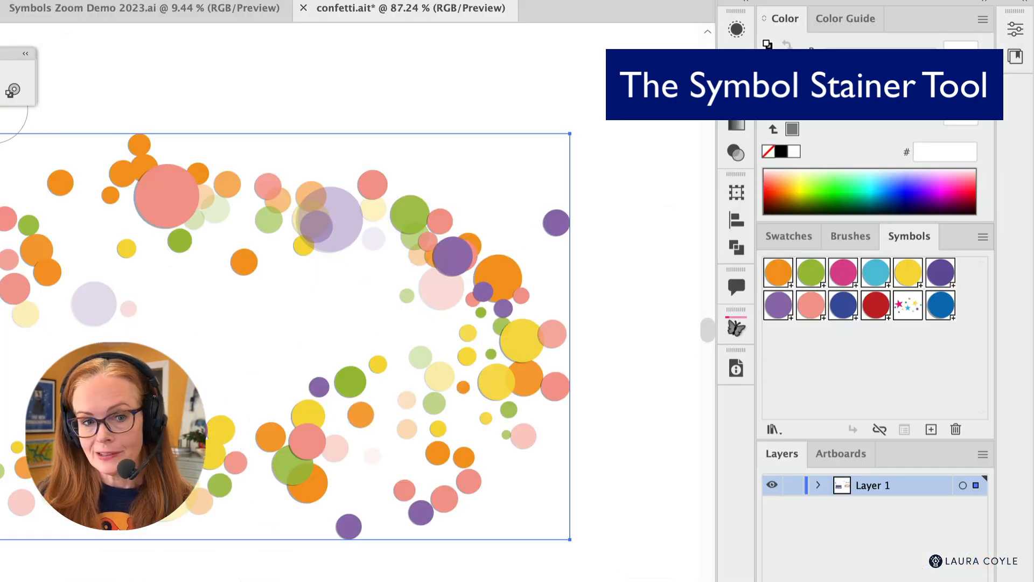
left_click(787, 236)
left_click(860, 368)
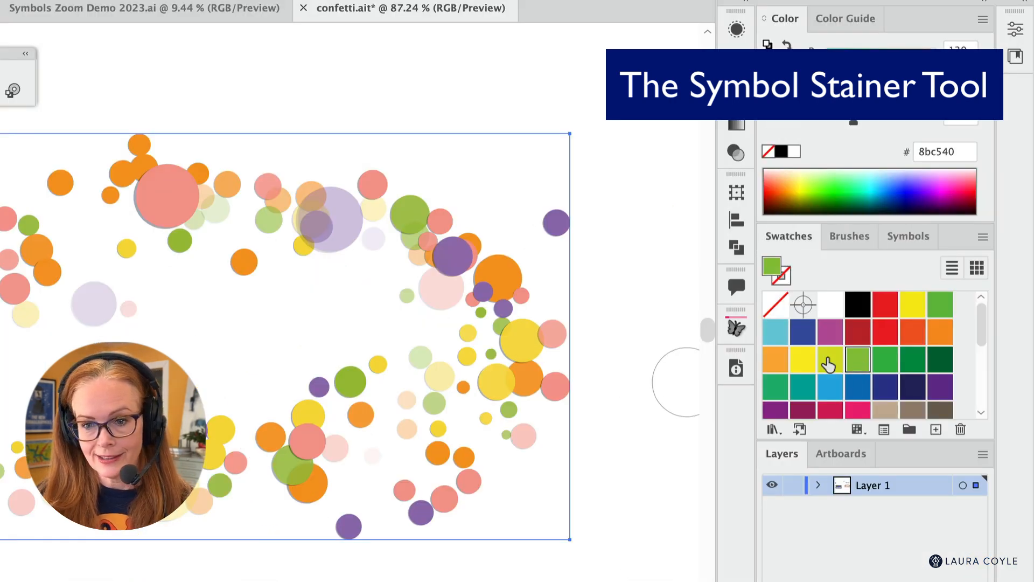
mouse_move(555, 333)
left_mouse_down()
mouse_move(317, 224)
mouse_move(22, 237)
mouse_move(216, 456)
mouse_move(224, 437)
left_mouse_up()
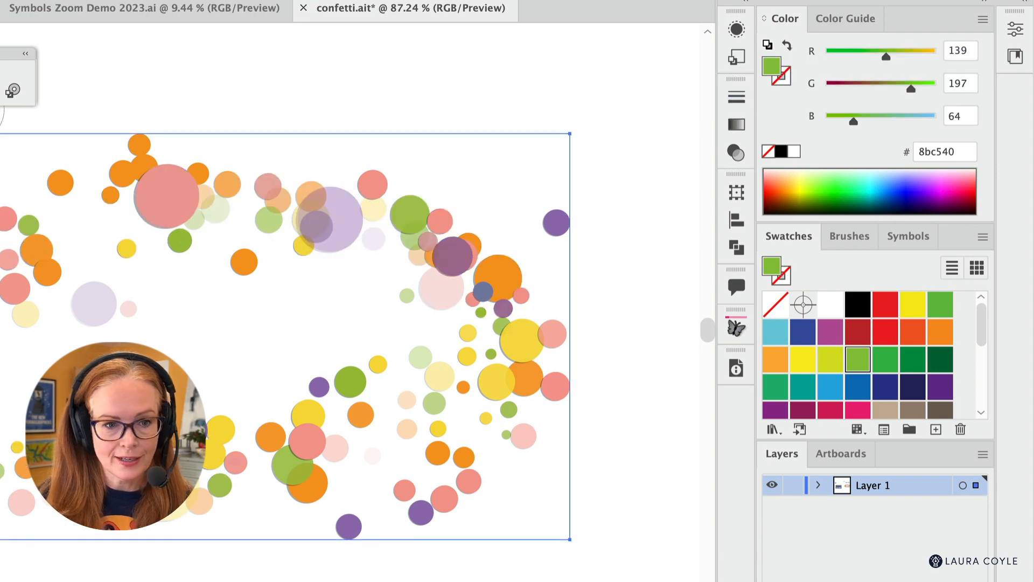
- Set the Symbol Stainer's Method to User Defined and Intensity to 10, and stain circles all around the set green
double_click(1, 91)
left_click(725, 148)
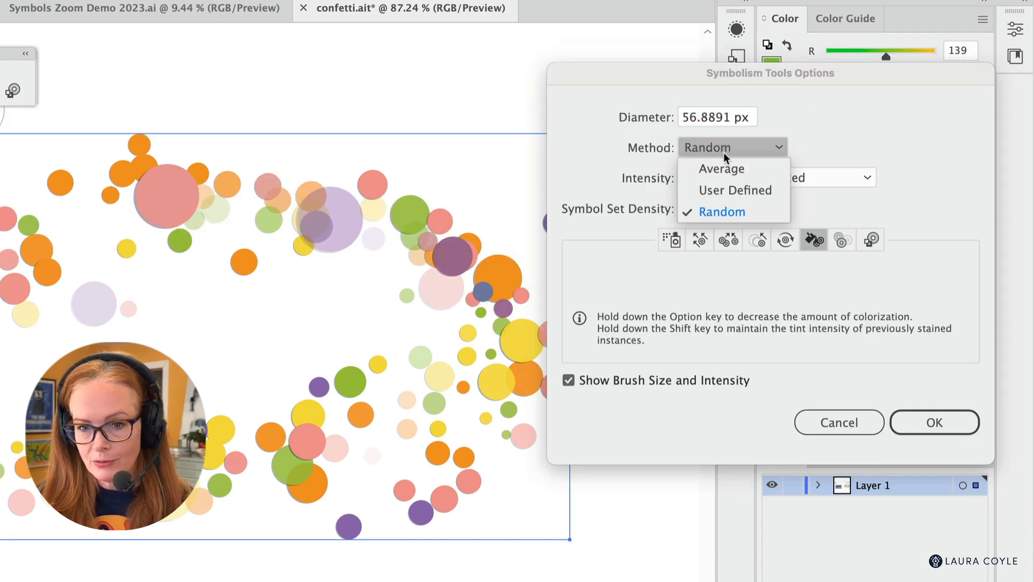
left_click(737, 194)
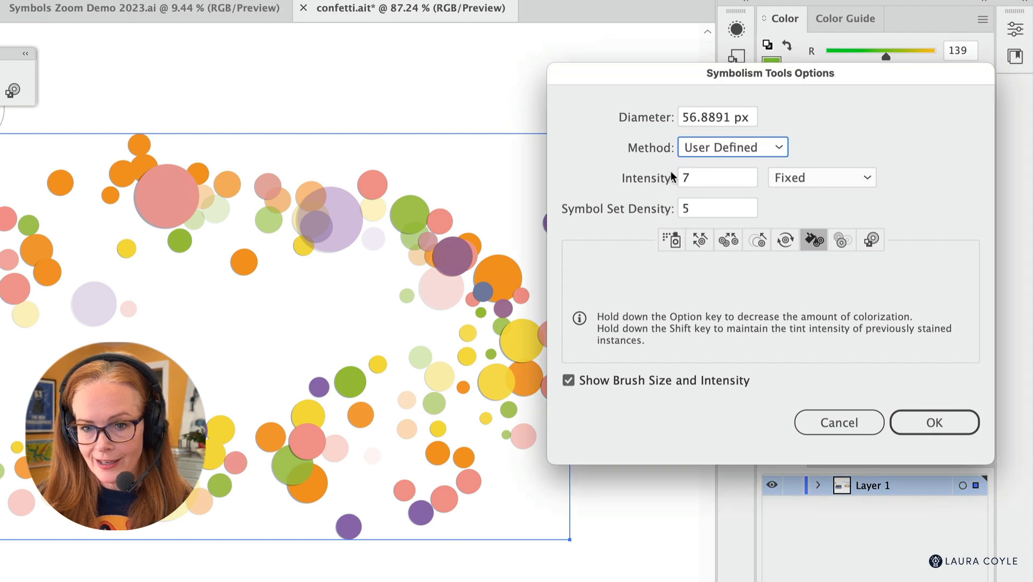
left_click(708, 179)
type("10")
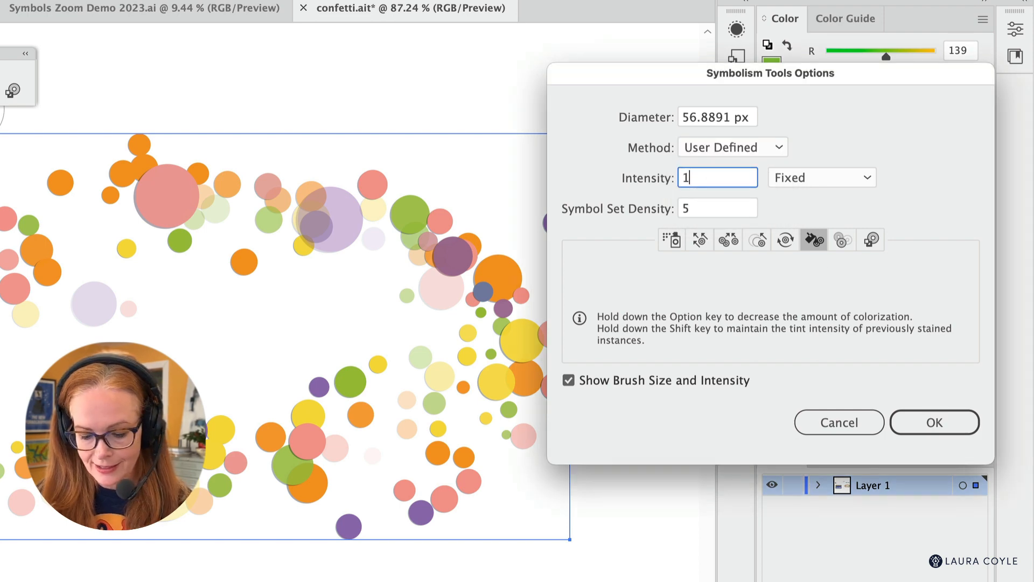
left_click(921, 422)
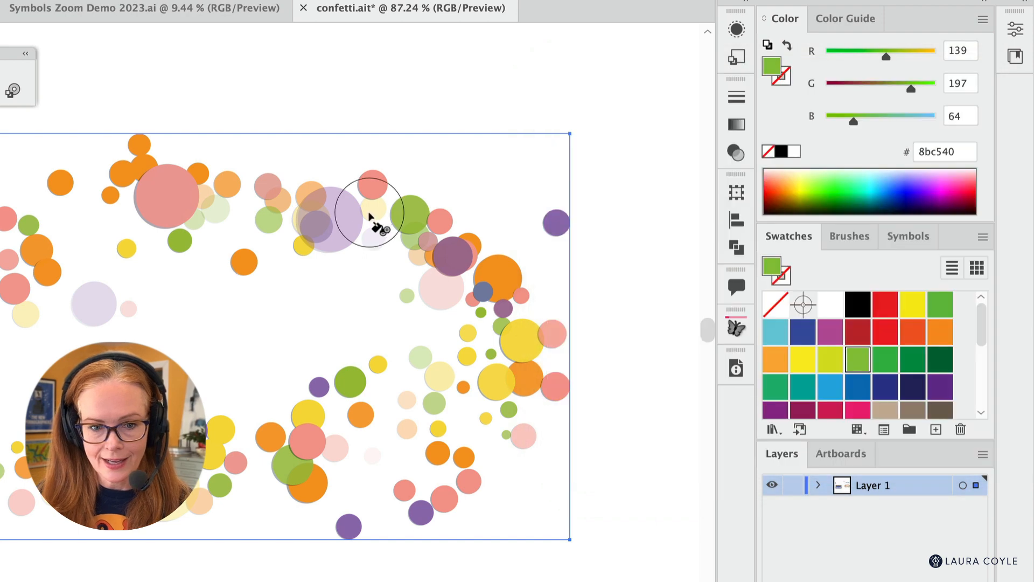
mouse_move(381, 217)
left_mouse_down()
mouse_move(33, 240)
mouse_move(182, 288)
mouse_move(313, 421)
mouse_move(589, 430)
mouse_move(605, 444)
mouse_move(791, 344)
mouse_move(783, 229)
mouse_move(707, 223)
mouse_move(793, 421)
mouse_move(717, 463)
mouse_move(662, 378)
mouse_move(483, 178)
mouse_move(302, 174)
mouse_move(176, 231)
mouse_move(406, 434)
mouse_move(636, 434)
mouse_move(830, 341)
mouse_move(807, 224)
mouse_move(802, 430)
mouse_move(786, 458)
left_mouse_up()
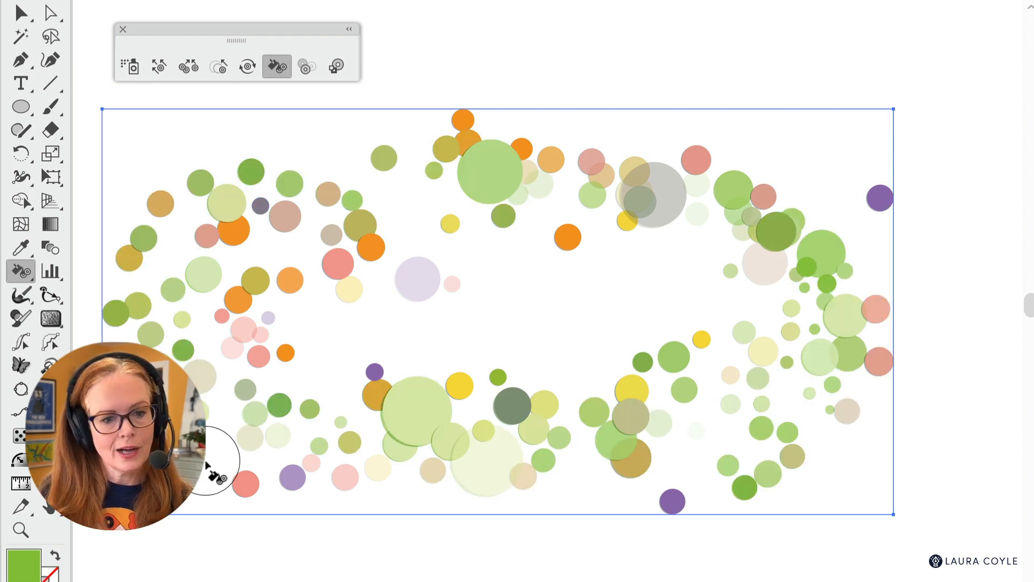
mouse_move(215, 478)
left_mouse_down()
mouse_move(372, 472)
mouse_move(797, 492)
mouse_move(746, 191)
mouse_move(824, 156)
mouse_move(832, 172)
left_mouse_up()
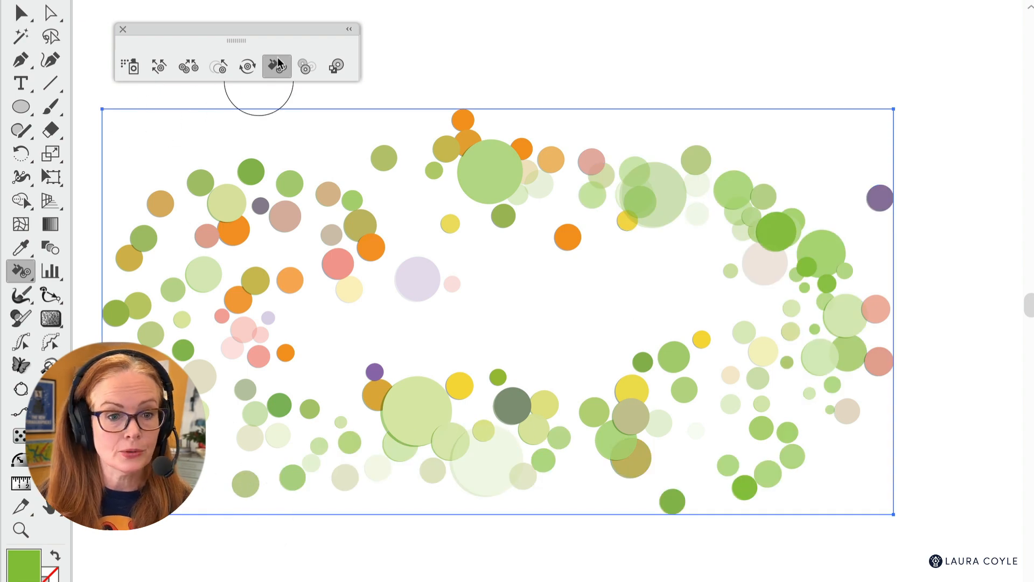
left_click(247, 67)
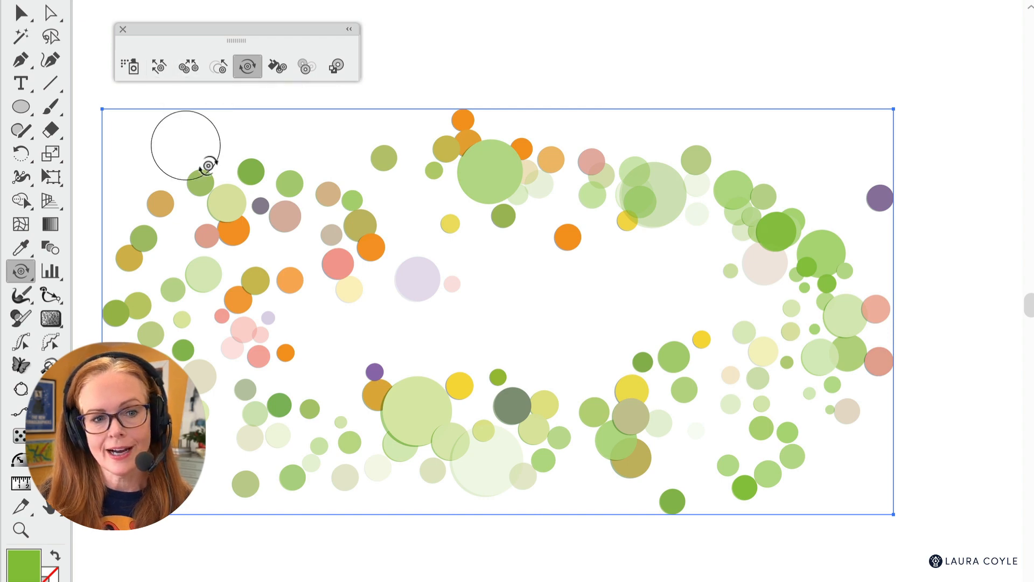
key("v")
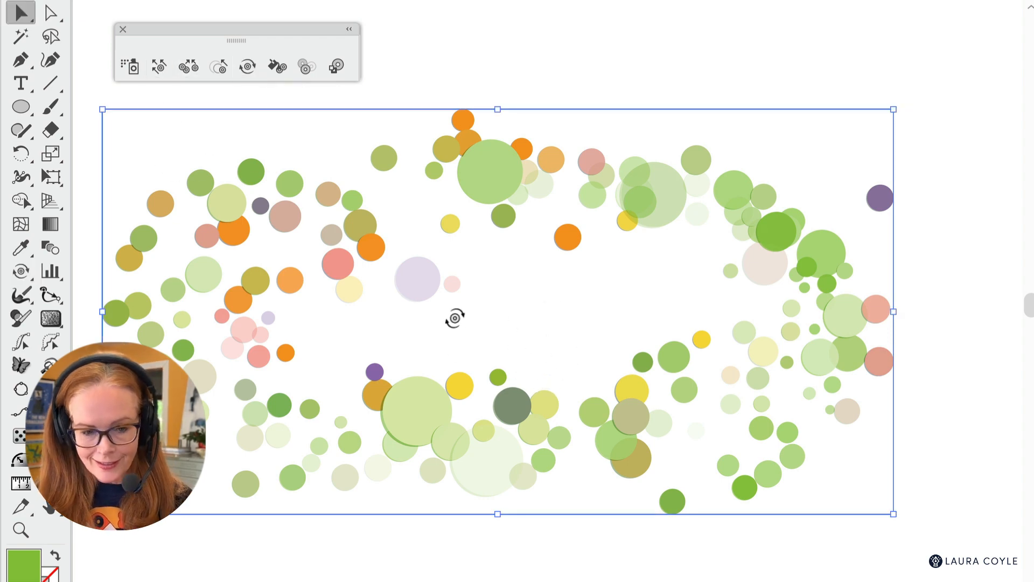
left_click_drag(412, 428, 462, 388)
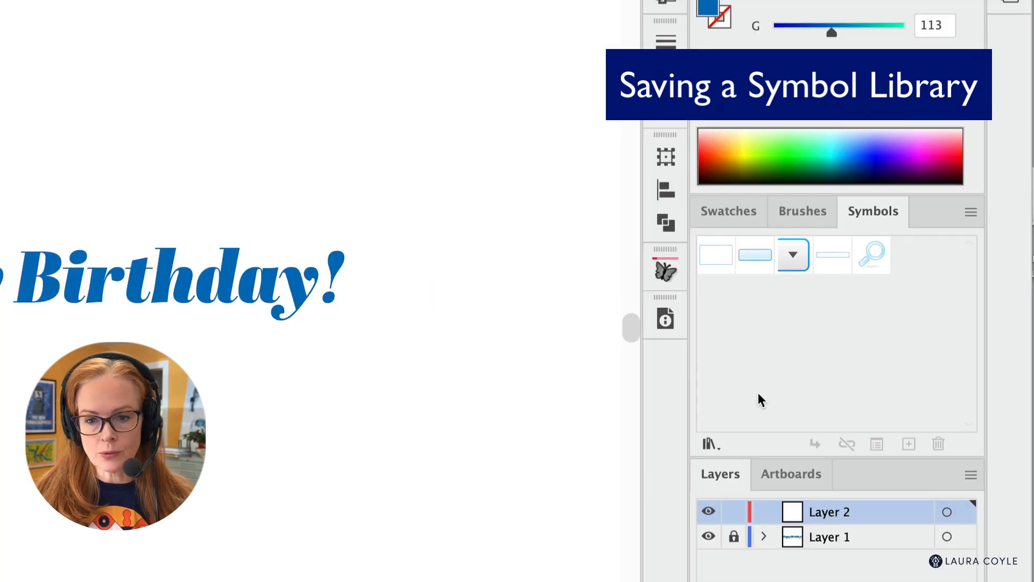
- Load the user-defined confetti symbol library in the Happy Birthday document
left_click(710, 444)
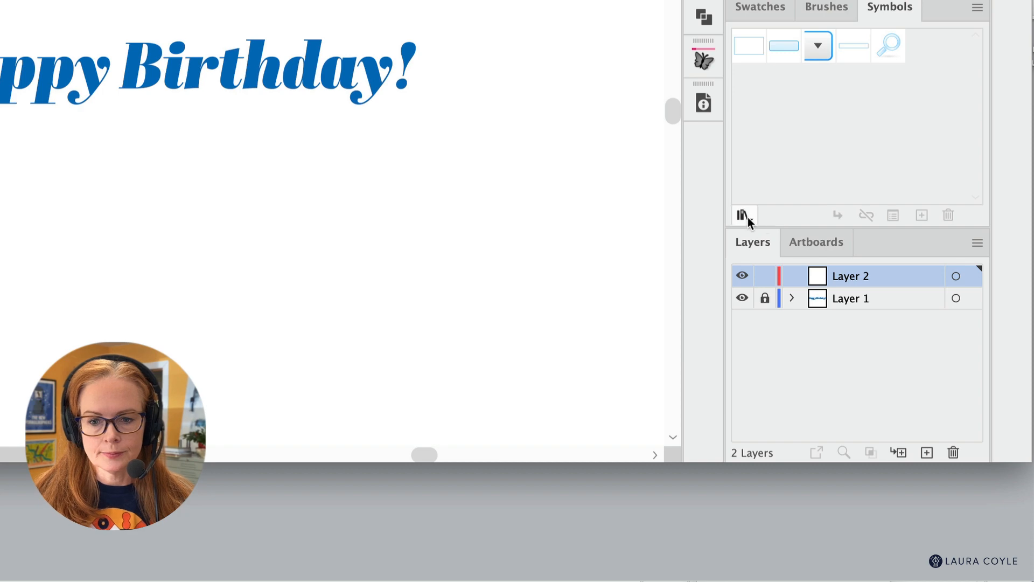
left_click(746, 216)
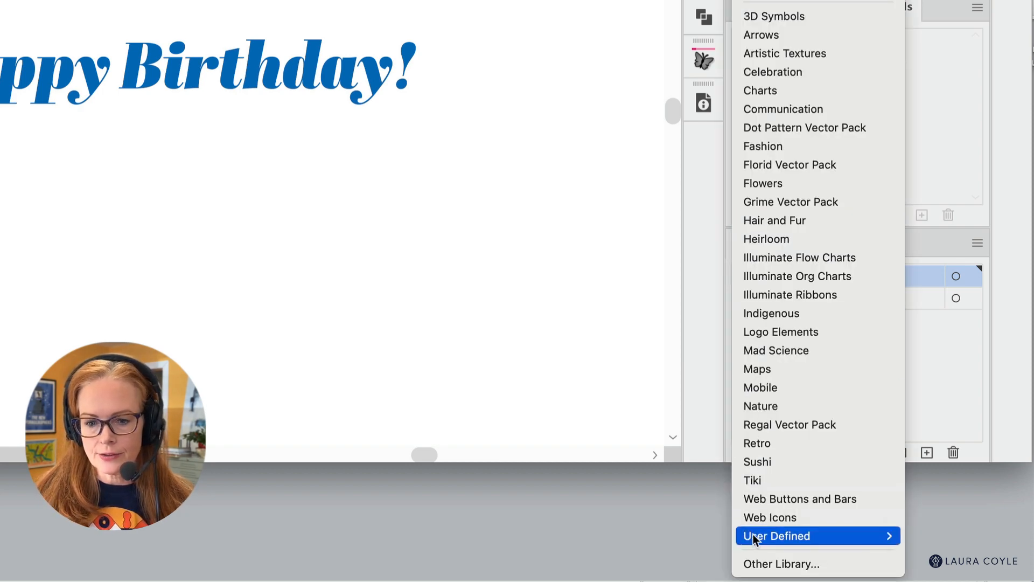
mouse_move(754, 536)
left_click(938, 526)
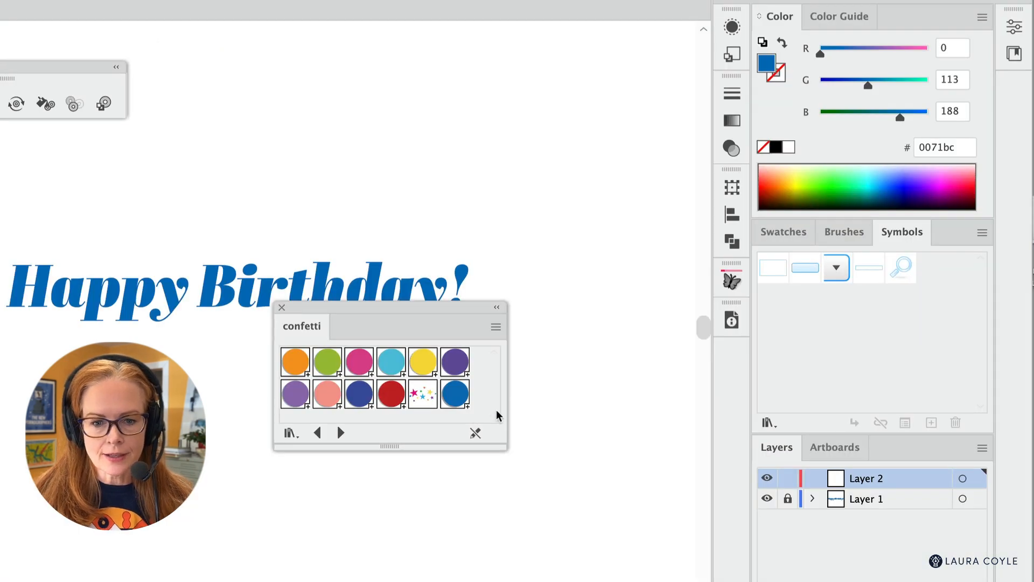
- Add all of the confetti library's symbols to the document's Symbols collection and close the library
left_click(298, 364)
left_click(455, 394, "shift")
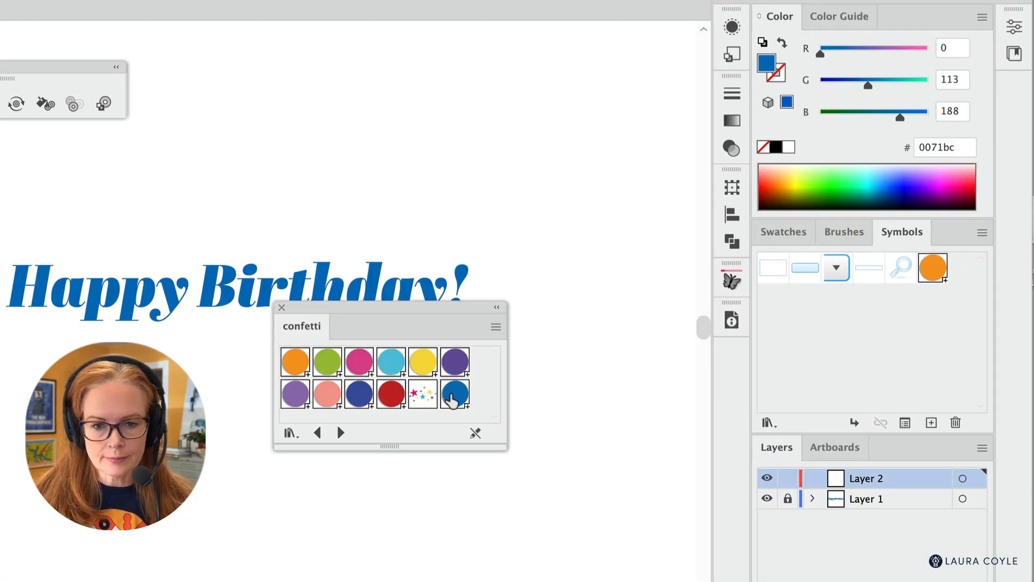
left_click(495, 326)
left_click(560, 328)
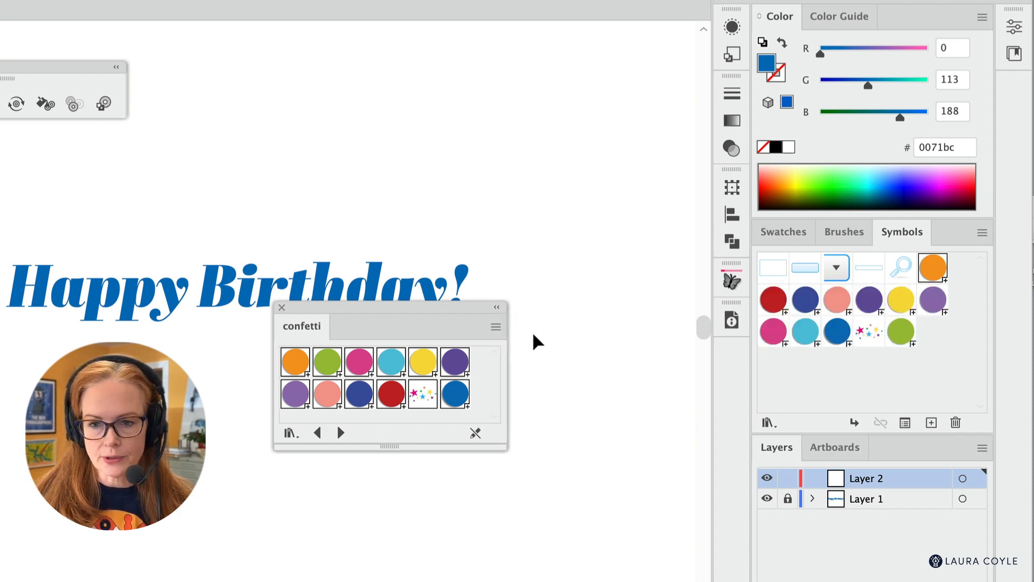
left_click(281, 308)
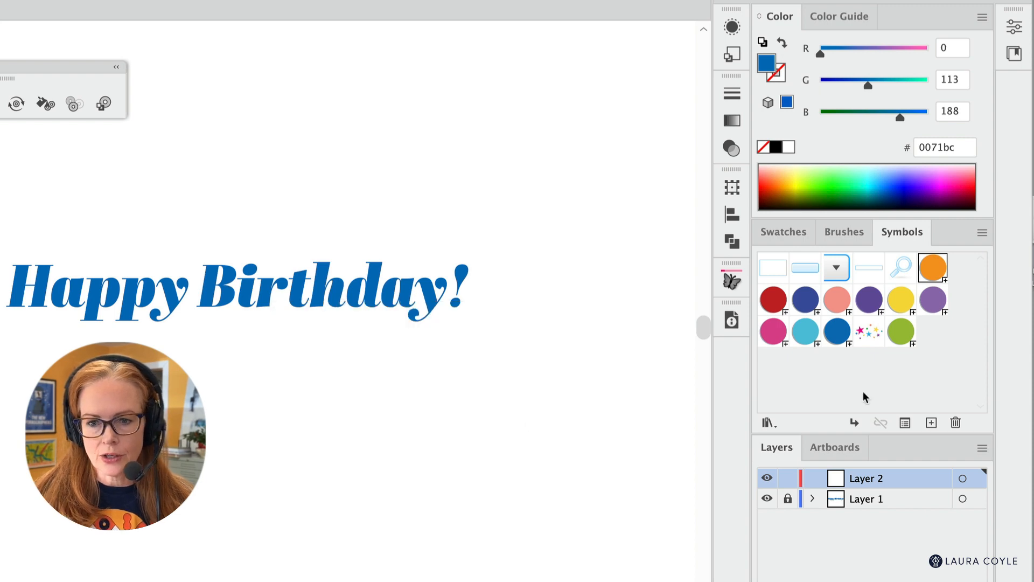
left_click(929, 369)
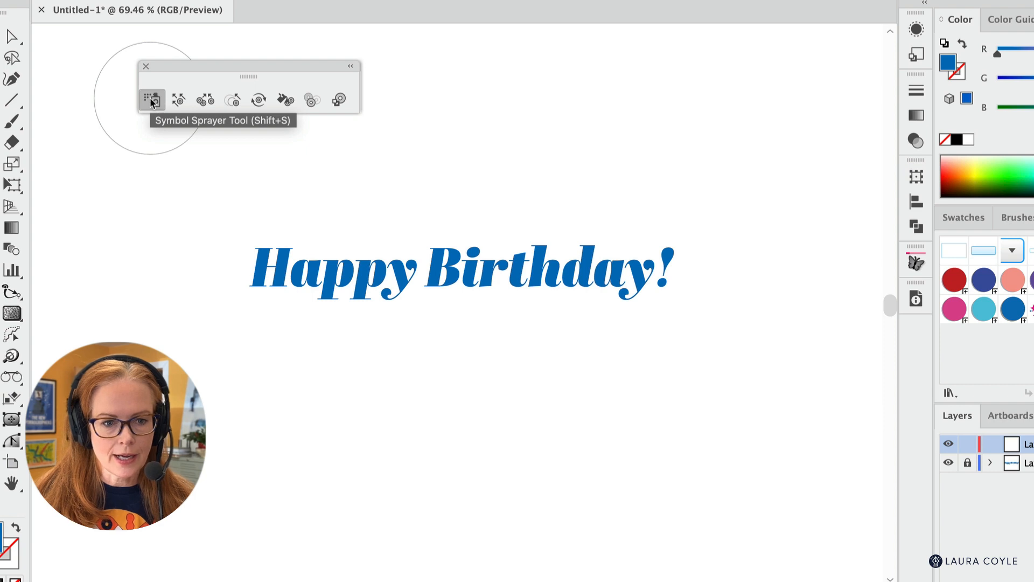
- Keep the Symbol Sprayer's current options and spray orange, yellow and purple circles around the Happy Birthday text
double_click(152, 102)
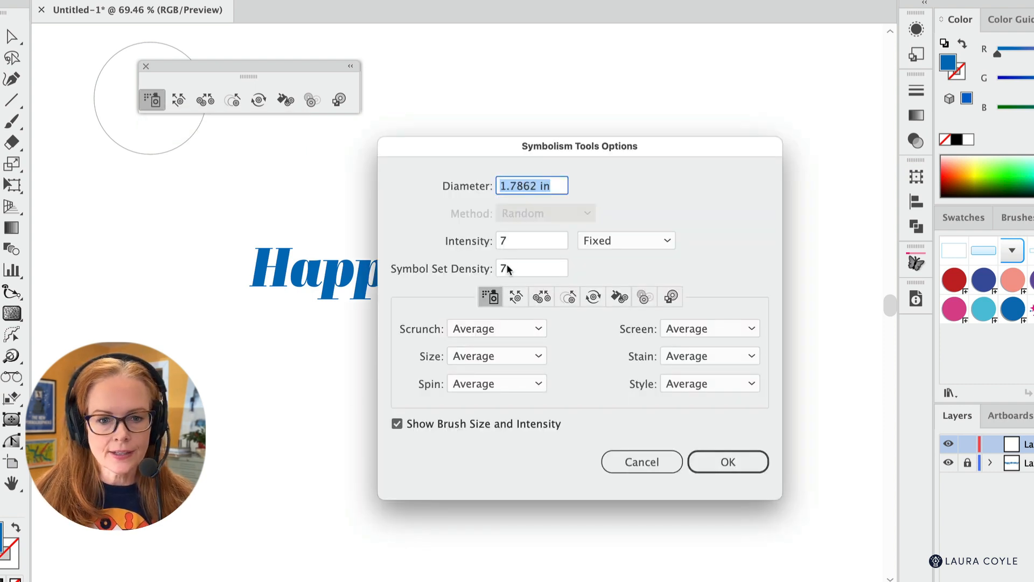
left_click(728, 461)
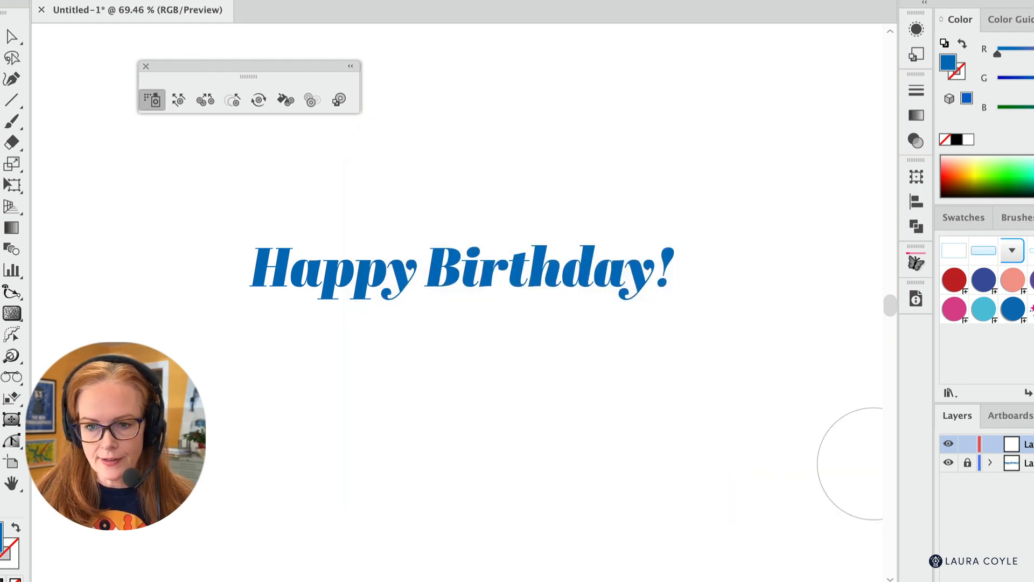
mouse_move(470, 174)
left_mouse_down()
mouse_move(450, 150)
mouse_move(259, 178)
mouse_move(173, 333)
mouse_move(678, 365)
mouse_move(723, 177)
mouse_move(363, 173)
mouse_move(184, 342)
mouse_move(722, 399)
mouse_move(822, 325)
left_mouse_up()
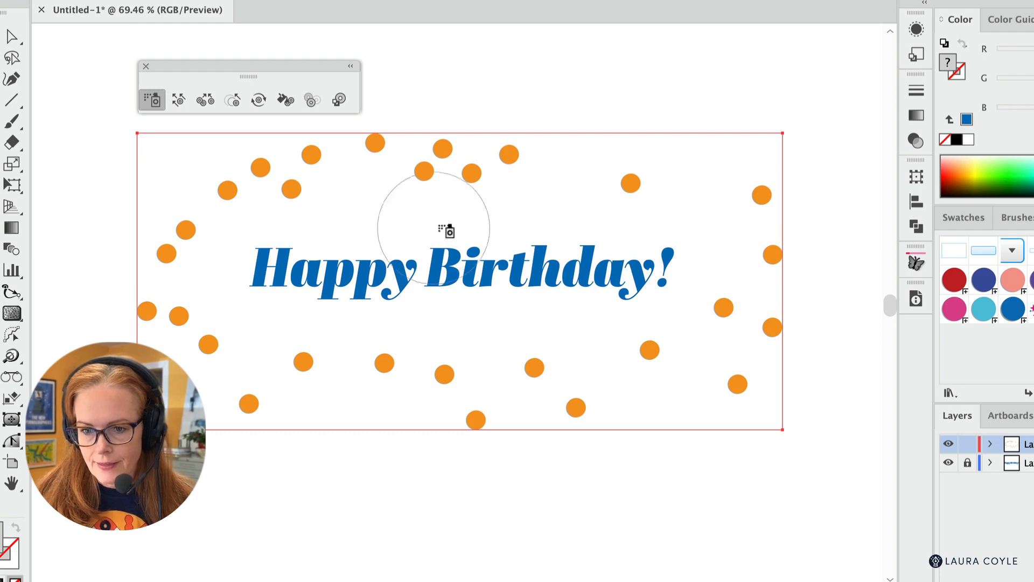
mouse_move(446, 230)
left_mouse_down()
mouse_move(383, 208)
mouse_move(212, 253)
mouse_move(343, 363)
mouse_move(670, 364)
mouse_move(738, 180)
mouse_move(522, 171)
mouse_move(724, 225)
left_mouse_up()
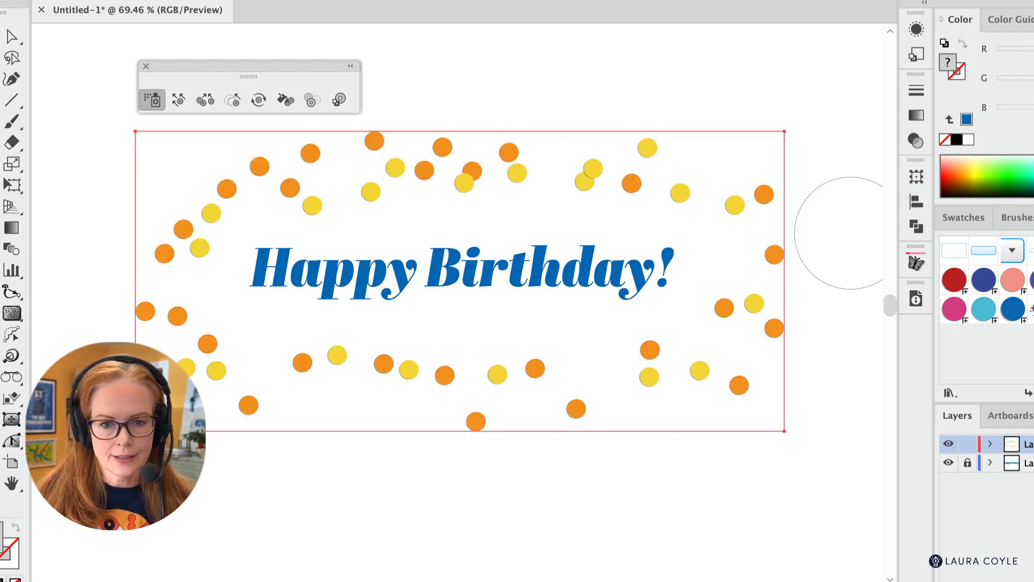
mouse_move(780, 167)
left_mouse_down()
mouse_move(619, 198)
mouse_move(254, 236)
mouse_move(445, 380)
mouse_move(759, 371)
left_mouse_up()
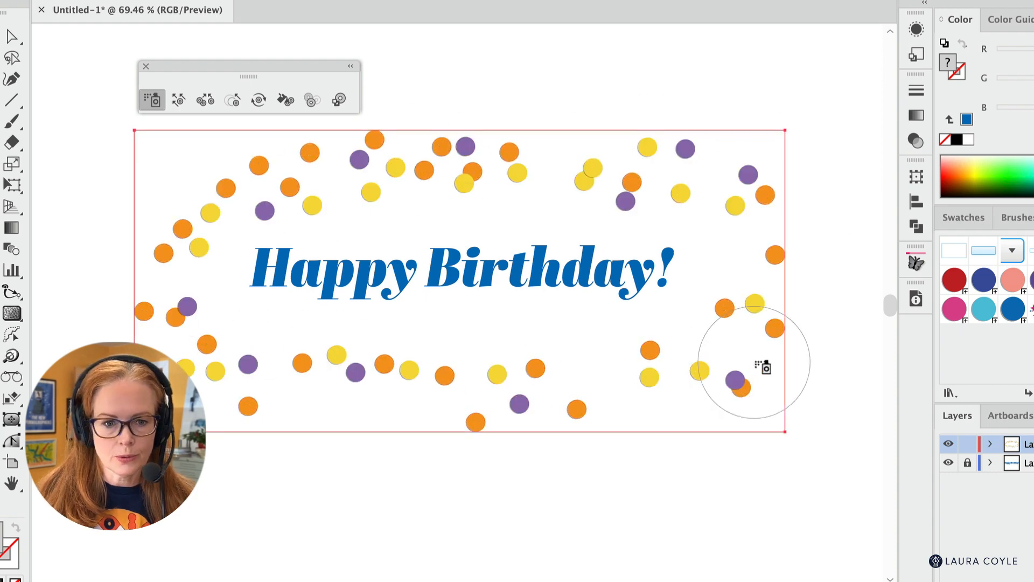
- Spray salmon pink and turquoise circles into the confetti set around the text
left_click(1012, 279)
mouse_move(555, 186)
left_mouse_down()
mouse_move(225, 182)
mouse_move(210, 270)
mouse_move(217, 332)
mouse_move(250, 384)
mouse_move(313, 368)
mouse_move(412, 394)
mouse_move(562, 375)
mouse_move(639, 387)
mouse_move(727, 324)
mouse_move(729, 235)
mouse_move(677, 213)
mouse_move(540, 175)
mouse_move(197, 167)
mouse_move(222, 313)
left_mouse_up()
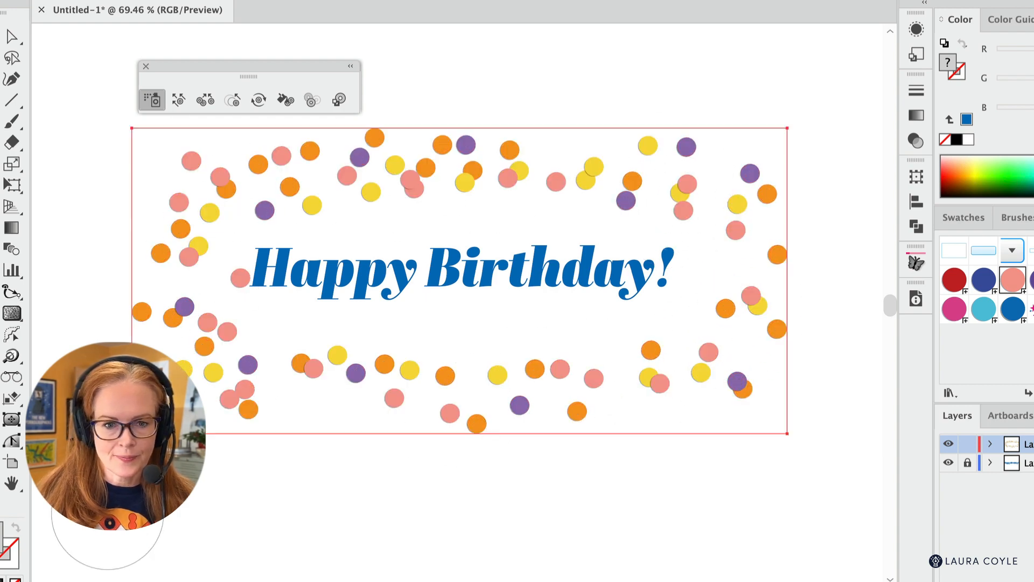
left_click(985, 312)
mouse_move(699, 370)
left_mouse_down()
mouse_move(461, 407)
mouse_move(219, 270)
mouse_move(397, 200)
mouse_move(635, 161)
mouse_move(777, 338)
mouse_move(421, 365)
mouse_move(190, 263)
mouse_move(427, 173)
left_mouse_up()
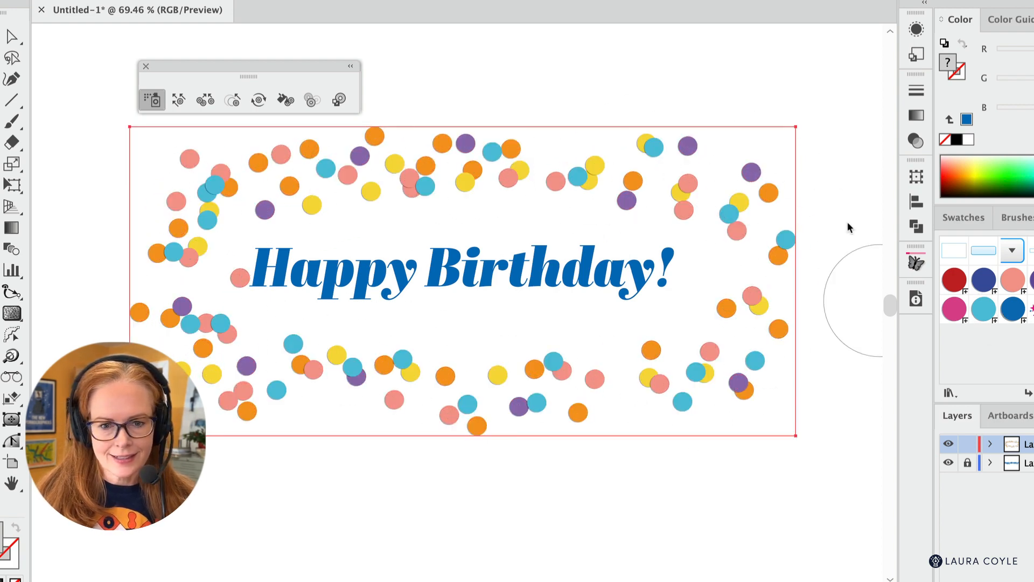
- Spray green circles around the whole confetti border
mouse_move(561, 175)
left_mouse_down()
mouse_move(595, 168)
mouse_move(516, 178)
mouse_move(661, 172)
mouse_move(655, 190)
mouse_move(726, 180)
mouse_move(757, 310)
mouse_move(742, 365)
mouse_move(685, 378)
mouse_move(416, 366)
mouse_move(353, 382)
mouse_move(310, 376)
mouse_move(233, 324)
mouse_move(169, 306)
mouse_move(154, 241)
mouse_move(188, 196)
mouse_move(378, 157)
mouse_move(506, 154)
mouse_move(620, 156)
mouse_move(694, 173)
mouse_move(730, 199)
mouse_move(699, 324)
left_mouse_up()
mouse_move(561, 410)
left_mouse_down()
mouse_move(473, 380)
mouse_move(314, 384)
left_mouse_up()
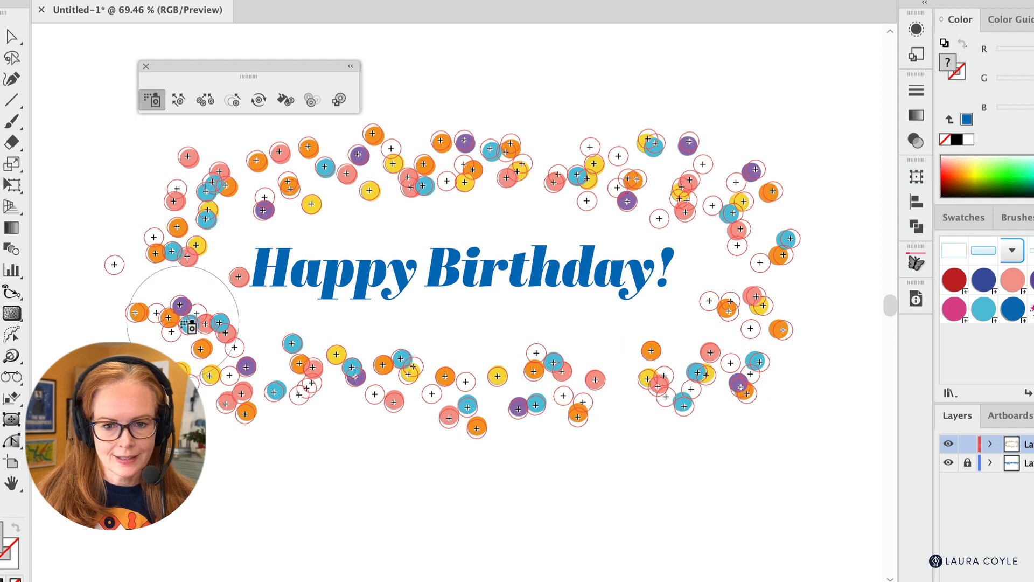
left_click_drag(188, 326, 161, 258)
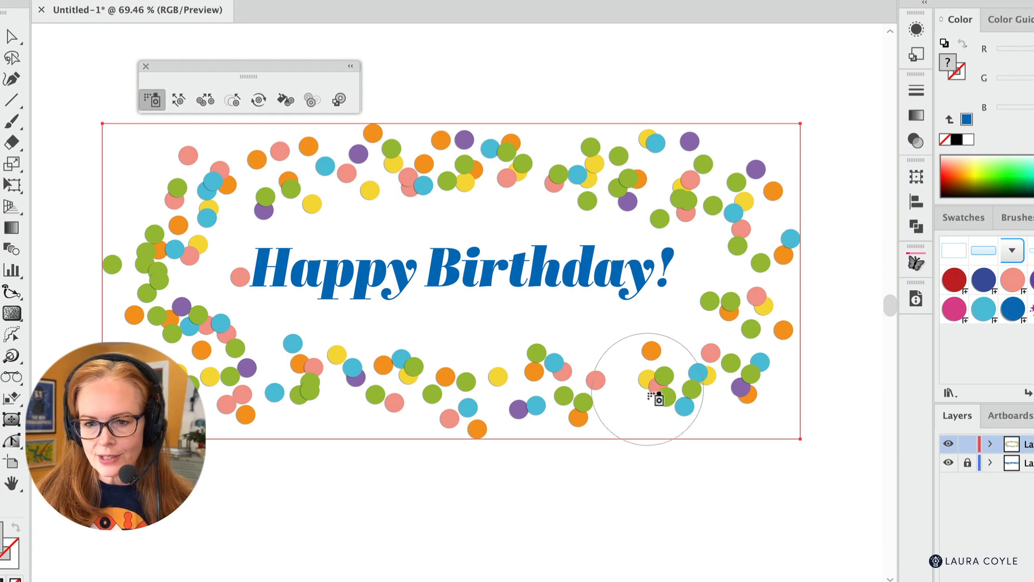
- Spray additional yellow circles around the confetti border
mouse_move(654, 393)
left_mouse_down()
mouse_move(615, 368)
mouse_move(648, 419)
mouse_move(650, 410)
mouse_move(599, 395)
mouse_move(632, 362)
mouse_move(749, 338)
mouse_move(703, 337)
mouse_move(735, 312)
mouse_move(725, 260)
mouse_move(734, 143)
left_mouse_up()
mouse_move(720, 185)
left_mouse_down()
mouse_move(624, 167)
mouse_move(669, 167)
mouse_move(644, 179)
mouse_move(641, 202)
left_mouse_up()
mouse_move(339, 188)
left_mouse_down()
mouse_move(258, 164)
mouse_move(186, 266)
mouse_move(192, 293)
mouse_move(173, 353)
mouse_move(250, 397)
mouse_move(335, 404)
mouse_move(438, 408)
mouse_move(483, 396)
mouse_move(544, 409)
mouse_move(647, 388)
left_mouse_up()
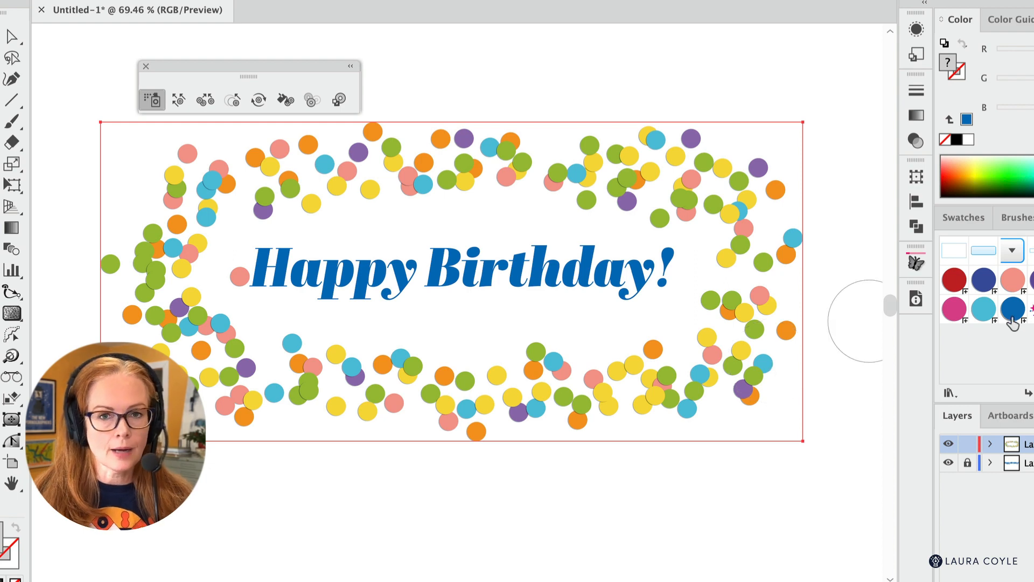
- Spray three magenta circles into the upper right part of the confetti border
left_click(954, 308)
mouse_move(694, 175)
left_mouse_down()
mouse_move(606, 180)
mouse_move(638, 165)
left_mouse_up()
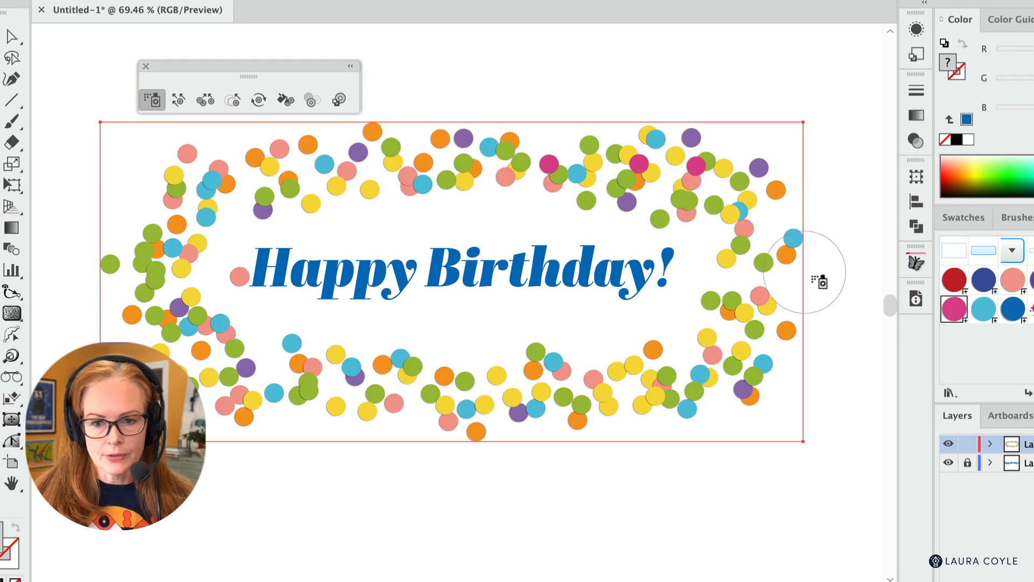
left_click(549, 163)
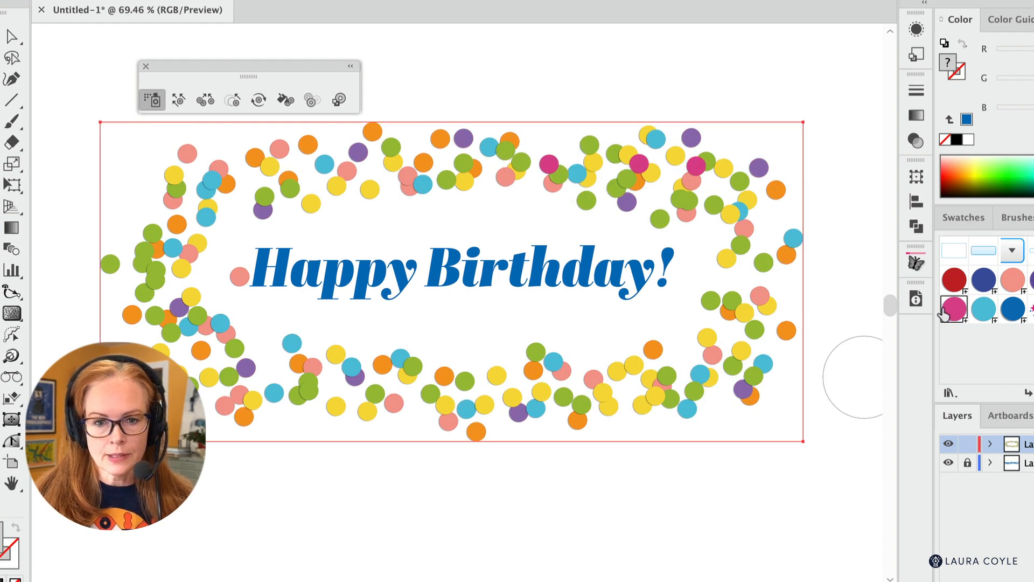
- Remove the three magenta circles from the upper right part of the confetti border with the Symbol Sprayer
left_click(633, 160, "alt")
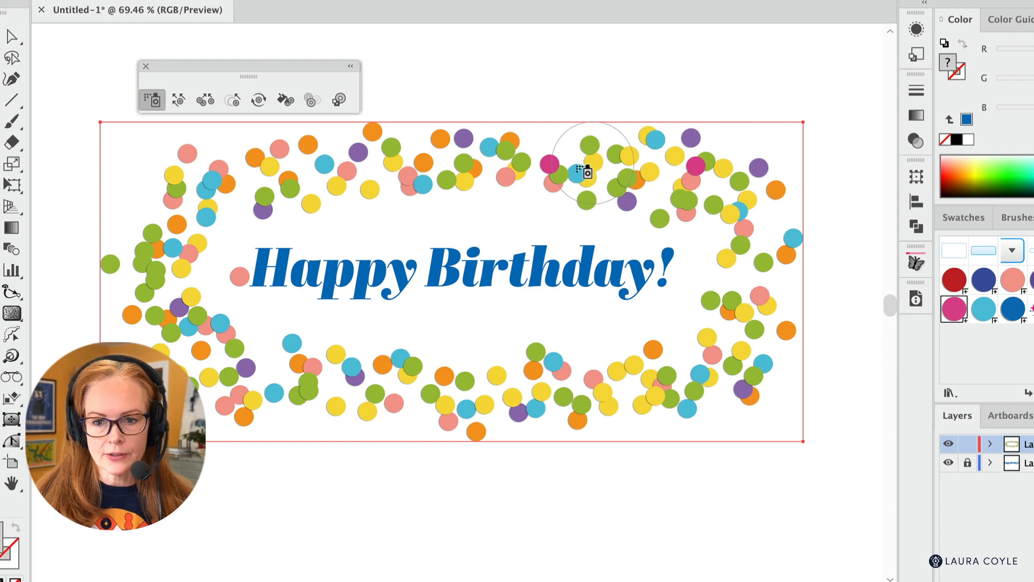
left_click(542, 161, "alt")
left_click(697, 170, "alt")
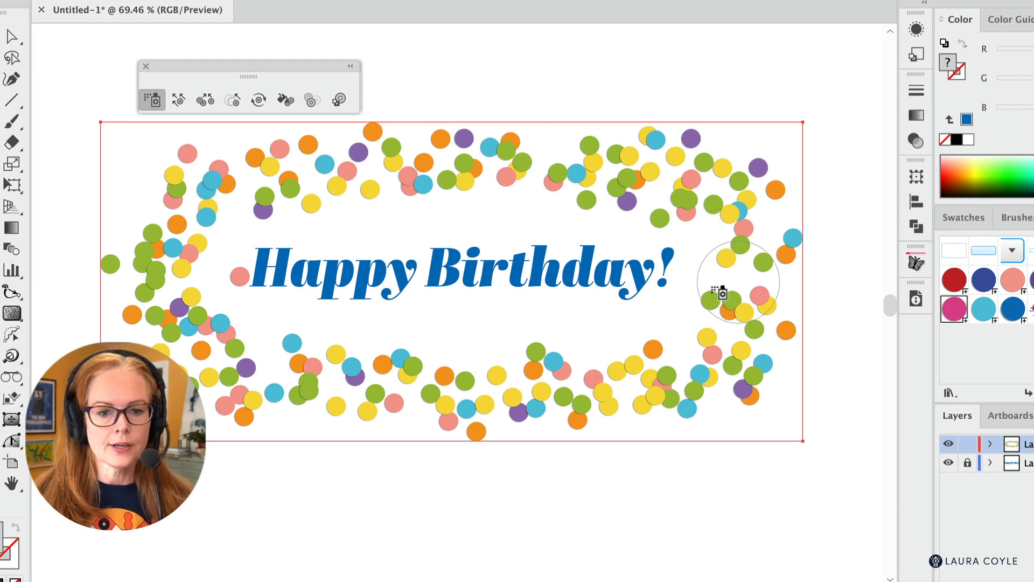
- Remove the stray salmon pink circle beside the H of the Happy Birthday text from the confetti set
left_click(238, 274, "alt")
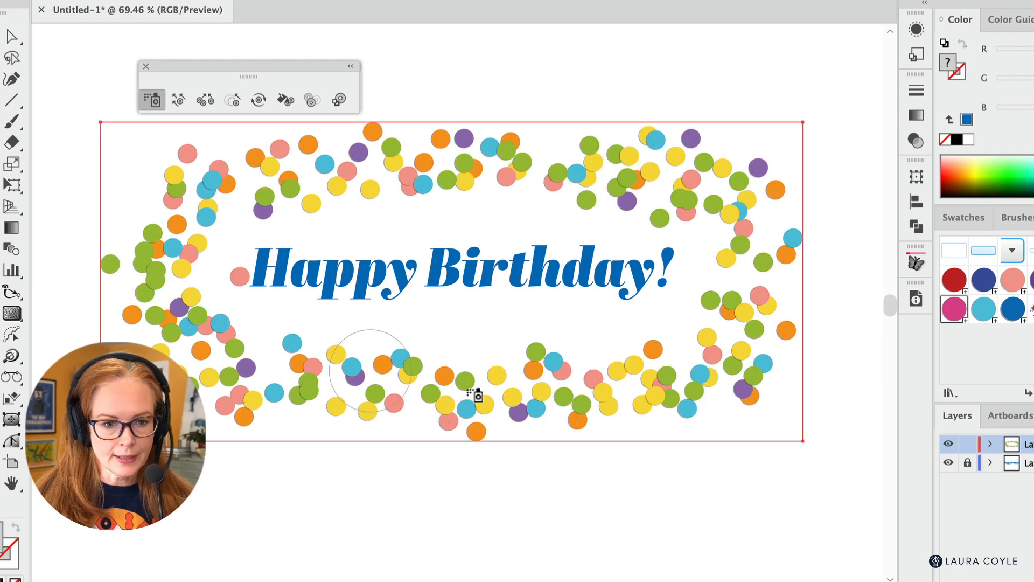
left_click(1011, 283)
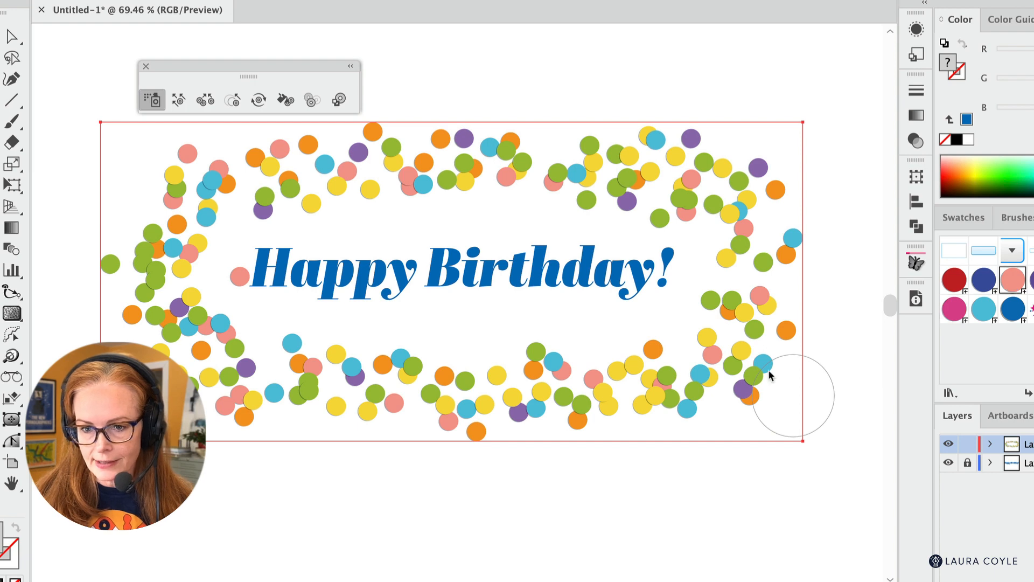
left_click(238, 275, "alt")
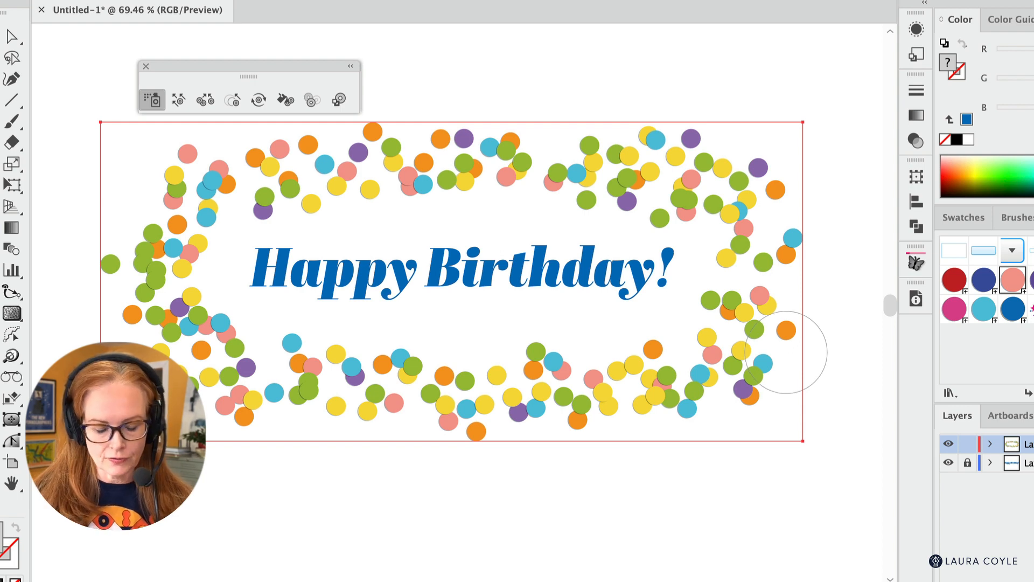
- Deselect the confetti set, spray salmon pink circles below the border as a separate set, and undo that spray
key("v")
left_click(747, 504)
key("shift+s")
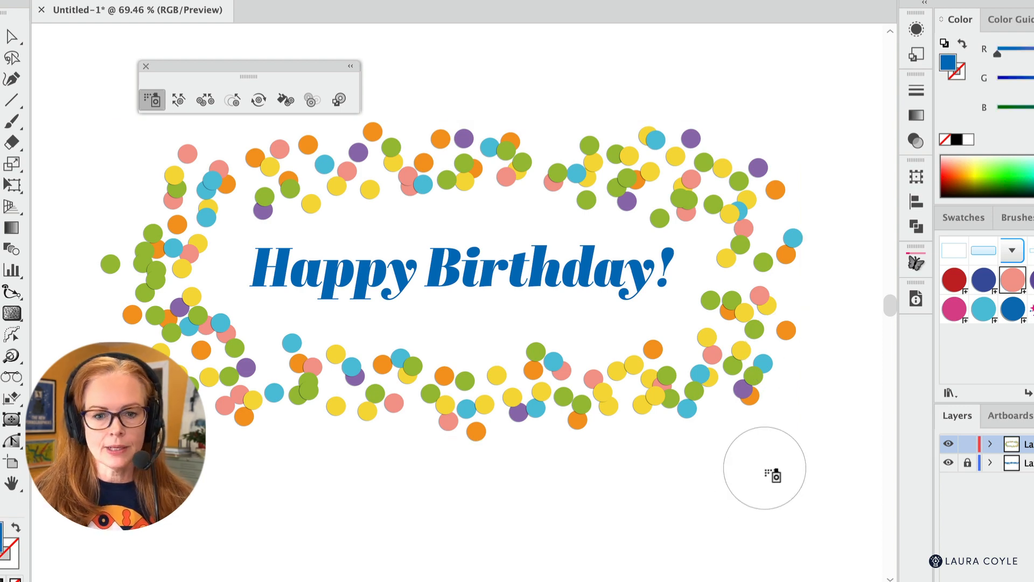
mouse_move(307, 420)
left_mouse_down()
mouse_move(738, 448)
mouse_move(393, 451)
mouse_move(538, 457)
mouse_move(858, 523)
left_mouse_up()
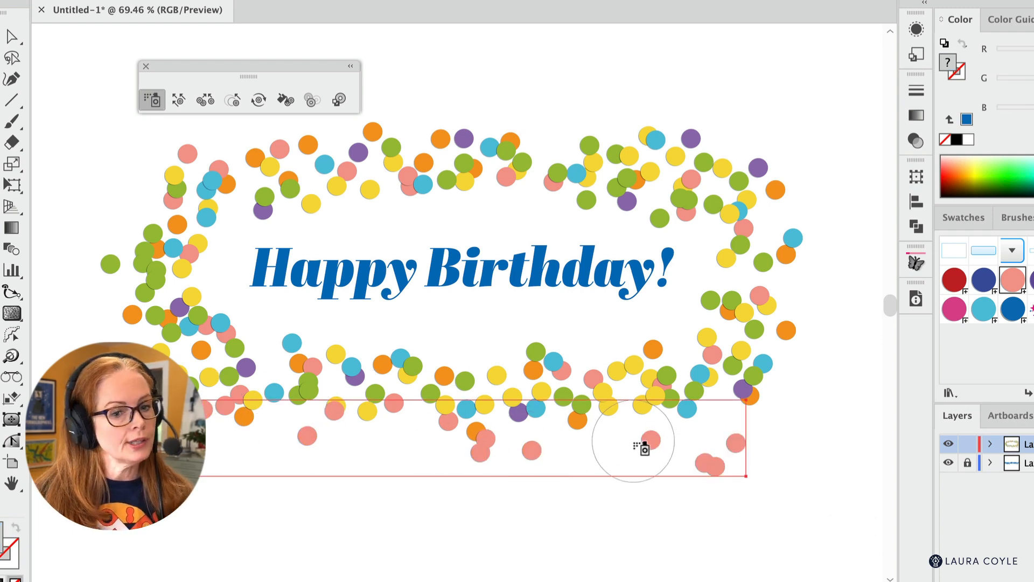
key("ctrl+z")
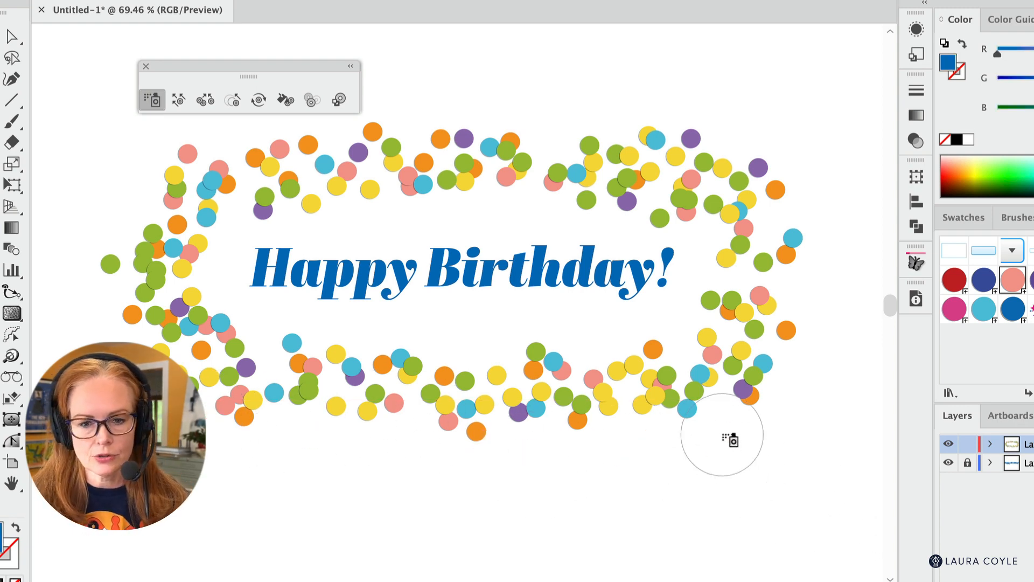
- Reselect the confetti set and spray additional salmon pink circles into it around the whole border
left_click(671, 395, "ctrl")
mouse_move(789, 315)
left_mouse_down()
mouse_move(762, 219)
mouse_move(738, 268)
mouse_move(722, 388)
left_mouse_up()
mouse_move(305, 372)
left_mouse_down()
mouse_move(187, 337)
mouse_move(149, 158)
mouse_move(235, 165)
mouse_move(232, 225)
left_mouse_up()
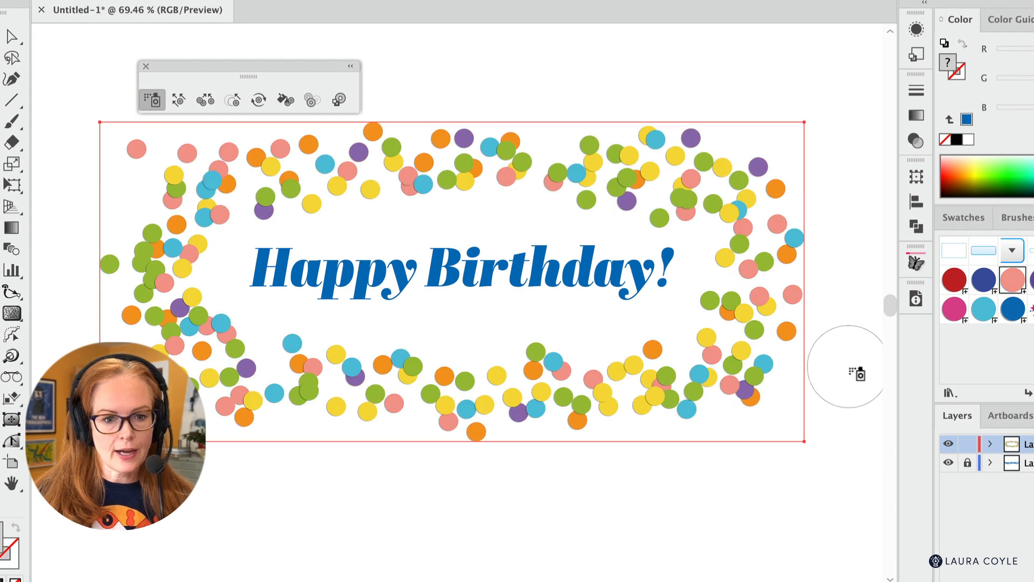
mouse_move(330, 240)
left_mouse_down()
mouse_move(302, 177)
mouse_move(589, 173)
mouse_move(736, 330)
mouse_move(341, 411)
mouse_move(295, 406)
mouse_move(663, 409)
left_mouse_up()
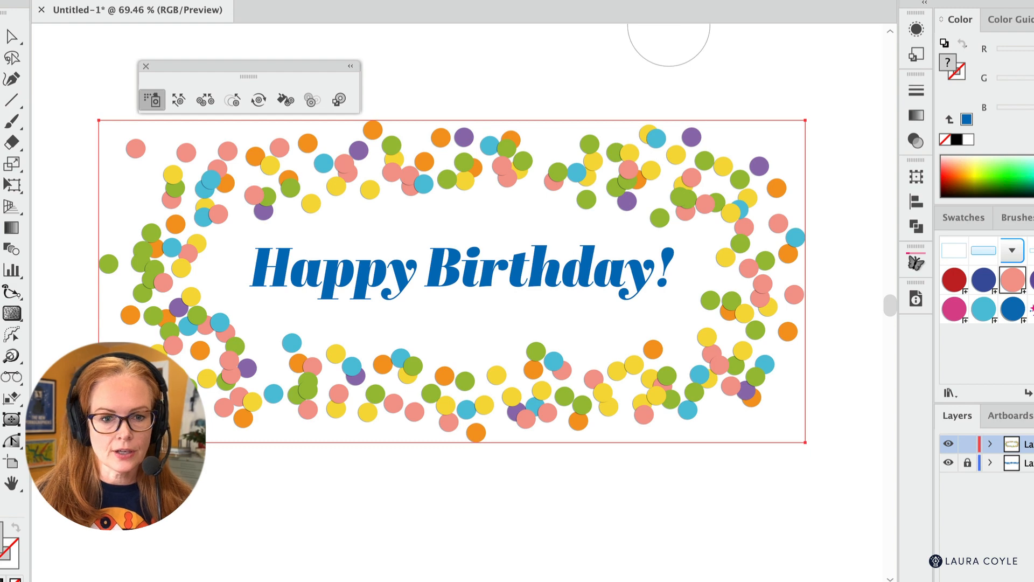
- Select all the circle symbols for editing and shift the confetti along the border's inner edge with the Symbol Shifter tool
left_click(178, 101)
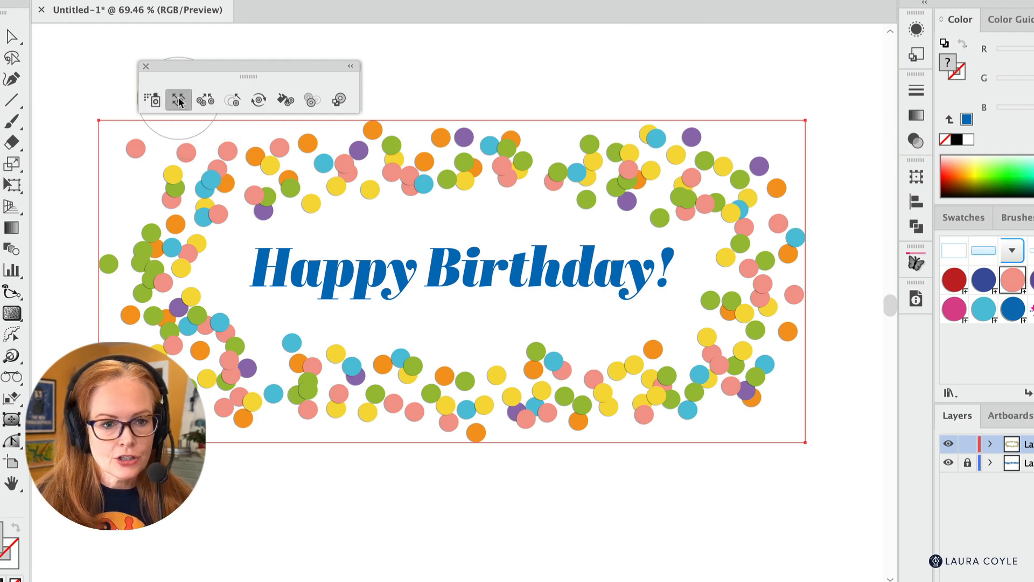
left_click(1024, 382)
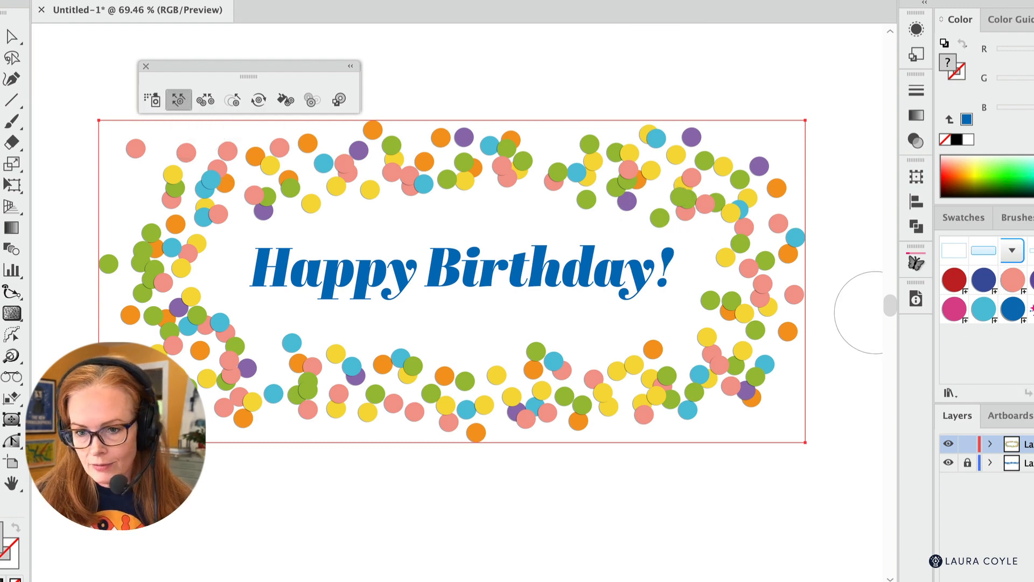
left_click(954, 280, "shift")
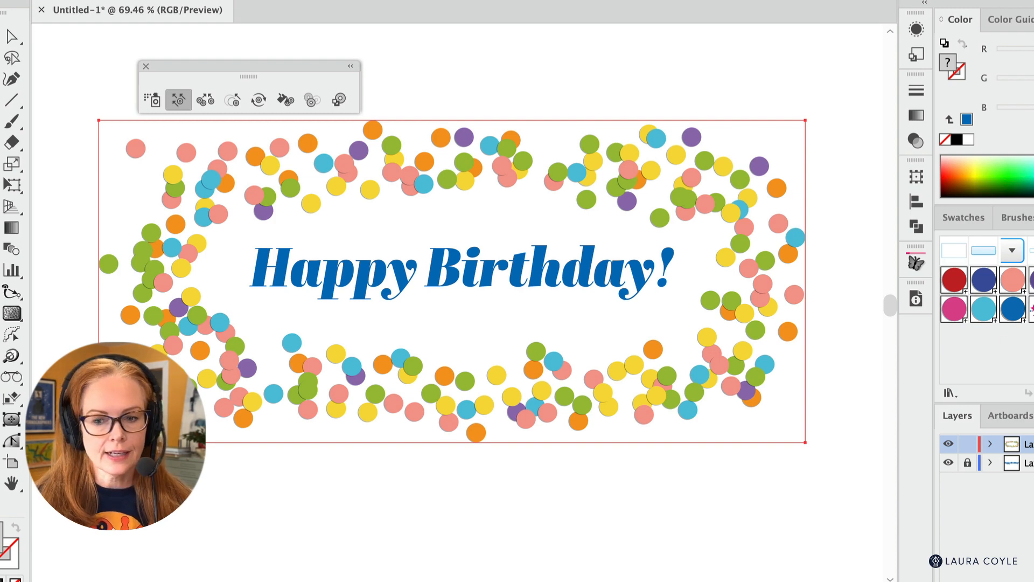
mouse_move(300, 203)
left_mouse_down()
mouse_move(253, 251)
mouse_move(199, 253)
mouse_move(197, 332)
mouse_move(225, 323)
mouse_move(224, 336)
mouse_move(301, 342)
mouse_move(309, 355)
mouse_move(366, 346)
mouse_move(376, 360)
mouse_move(421, 369)
mouse_move(672, 350)
mouse_move(719, 327)
mouse_move(730, 294)
mouse_move(752, 276)
mouse_move(739, 254)
mouse_move(669, 205)
mouse_move(591, 217)
mouse_move(550, 210)
left_mouse_up()
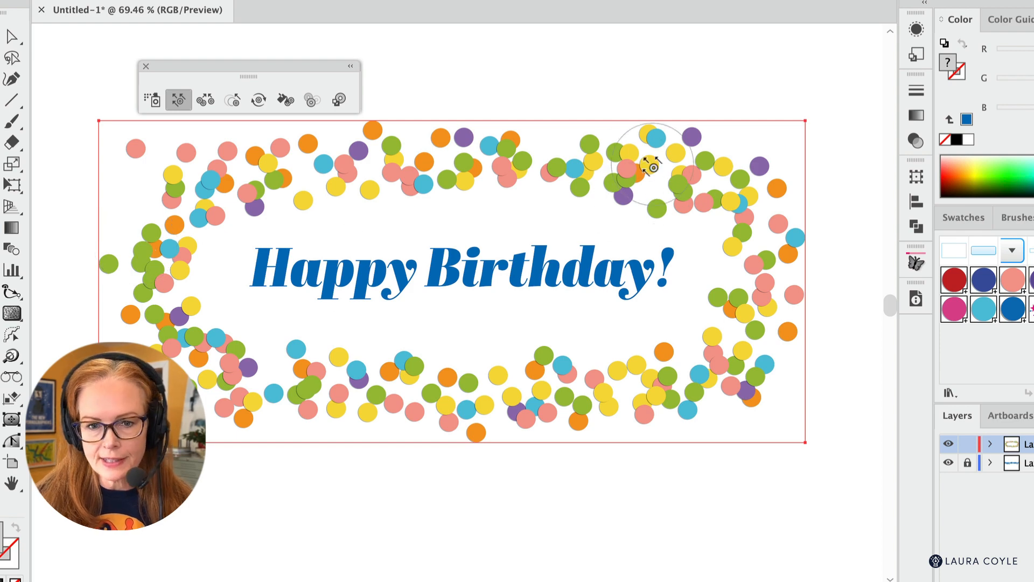
- Set the Symbol Scruncher tool's method to User Defined
double_click(206, 100)
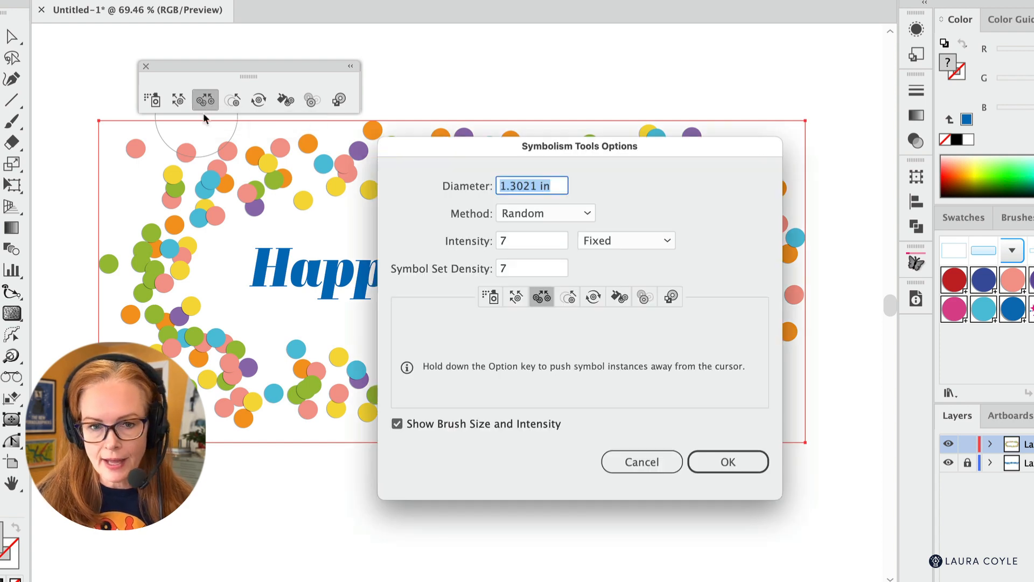
left_click(548, 212)
left_click(557, 250)
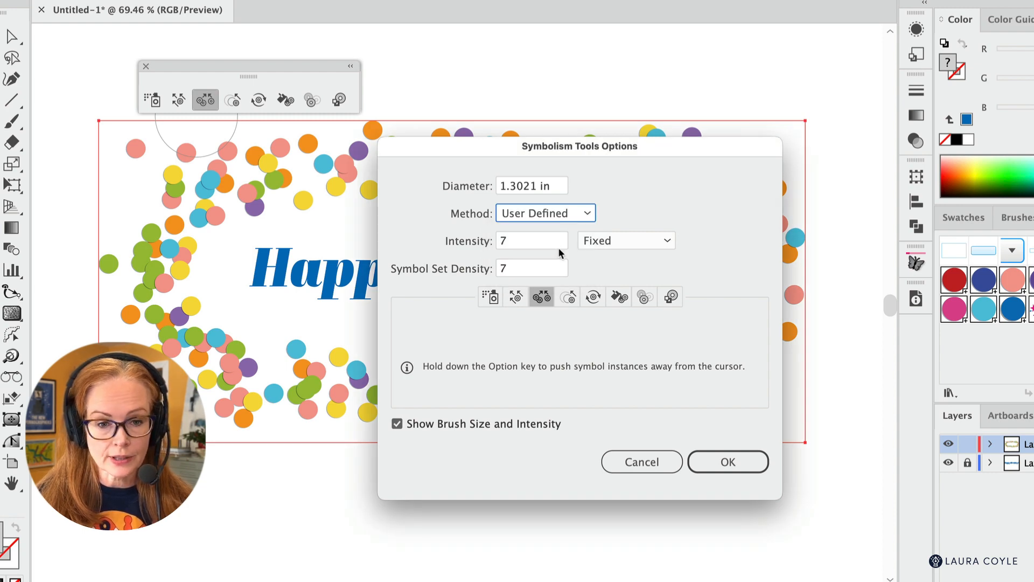
left_click(727, 461)
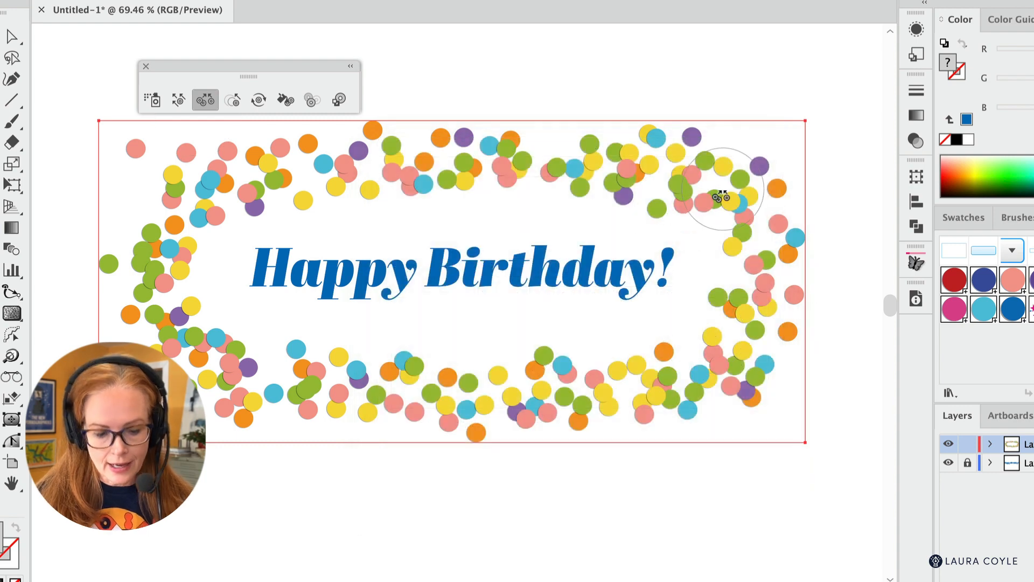
- Spread crowded circles apart around the confetti border with the Symbol Scruncher tool, and deselect the set
left_click(685, 184, "alt")
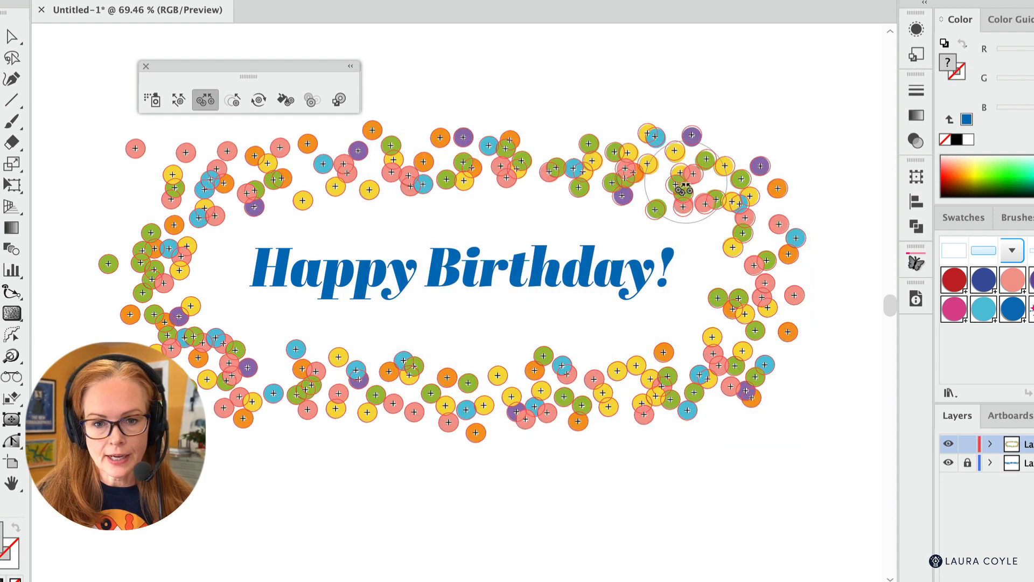
left_click(623, 182, "alt")
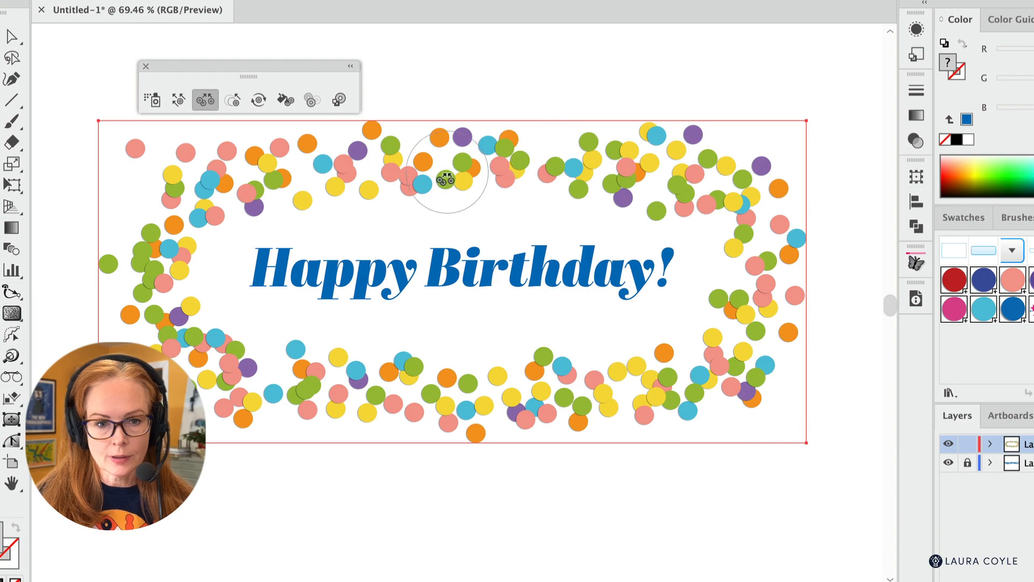
left_click(446, 176, "alt")
left_click(144, 271, "alt")
left_click(141, 269, "alt")
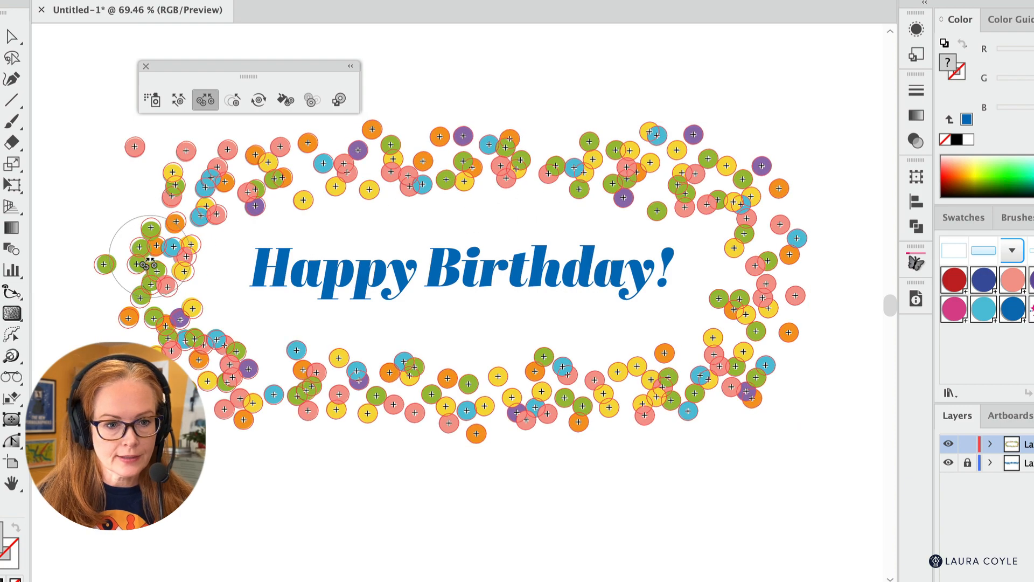
left_click(202, 382, "alt")
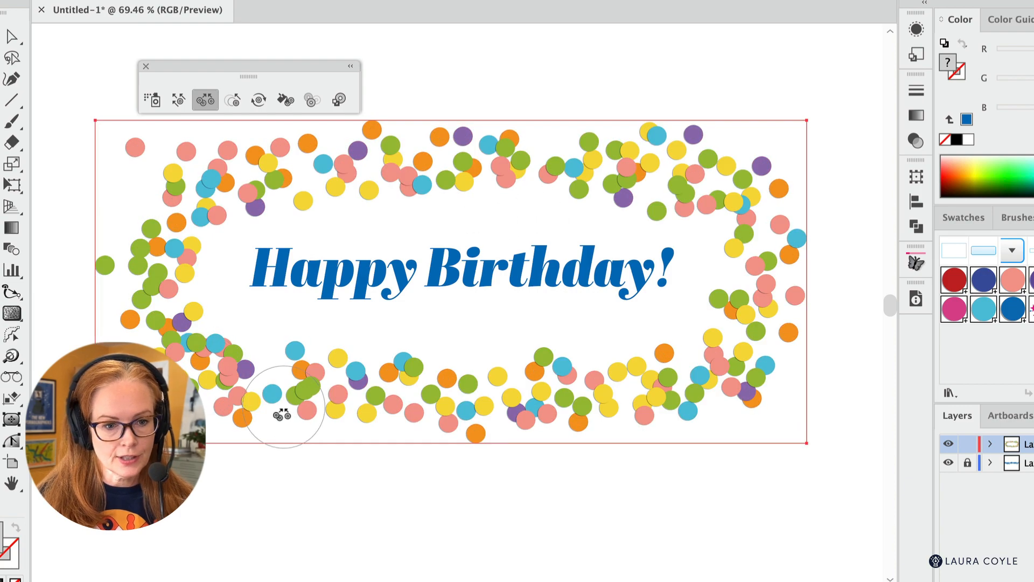
left_click(194, 358, "alt")
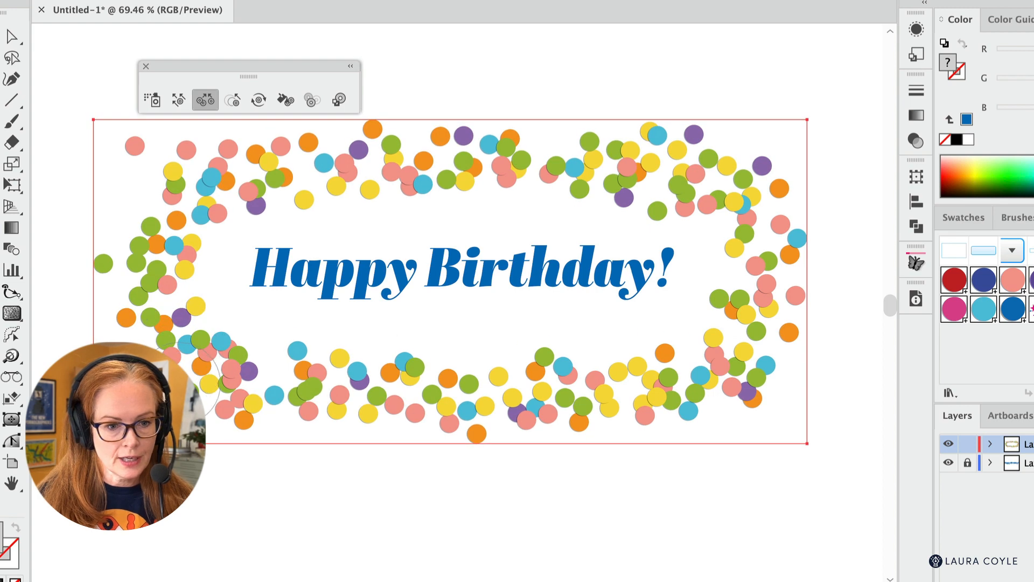
left_click(640, 397, "alt")
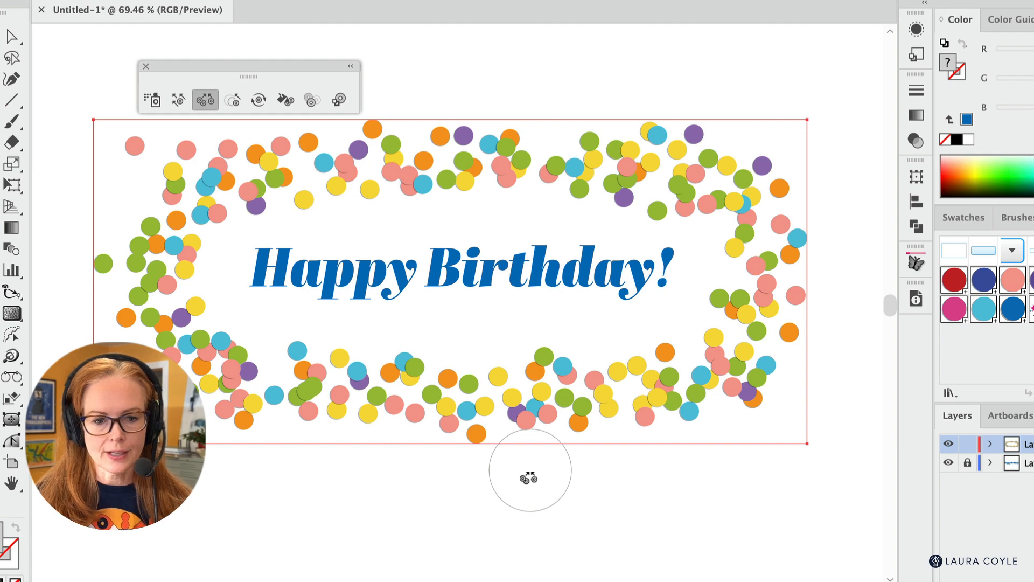
key("v")
left_click(394, 510)
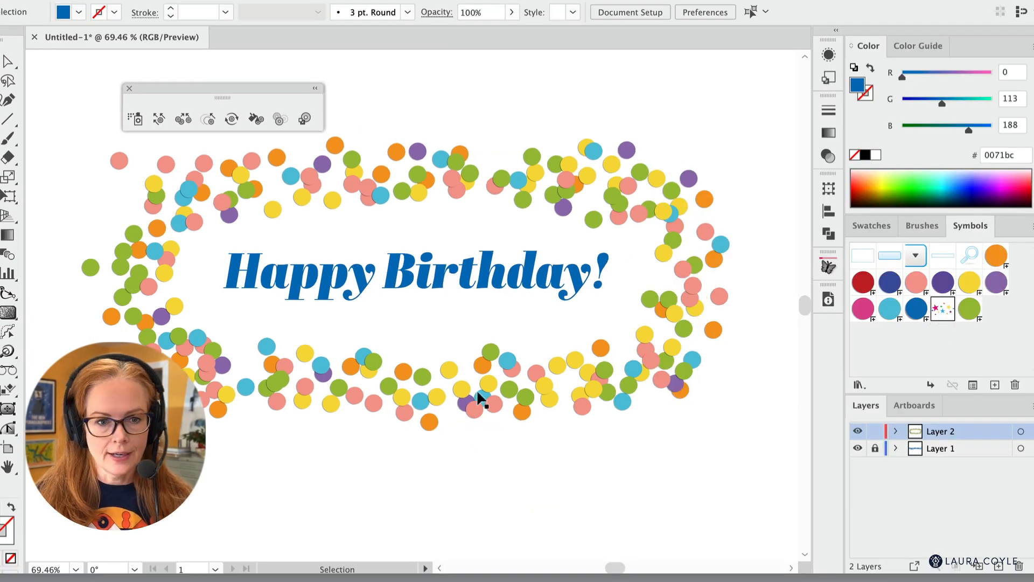
- Place a single instance of the star Confetti symbol near the border's lower right corner and delete it
left_click_drag(937, 314, 696, 448)
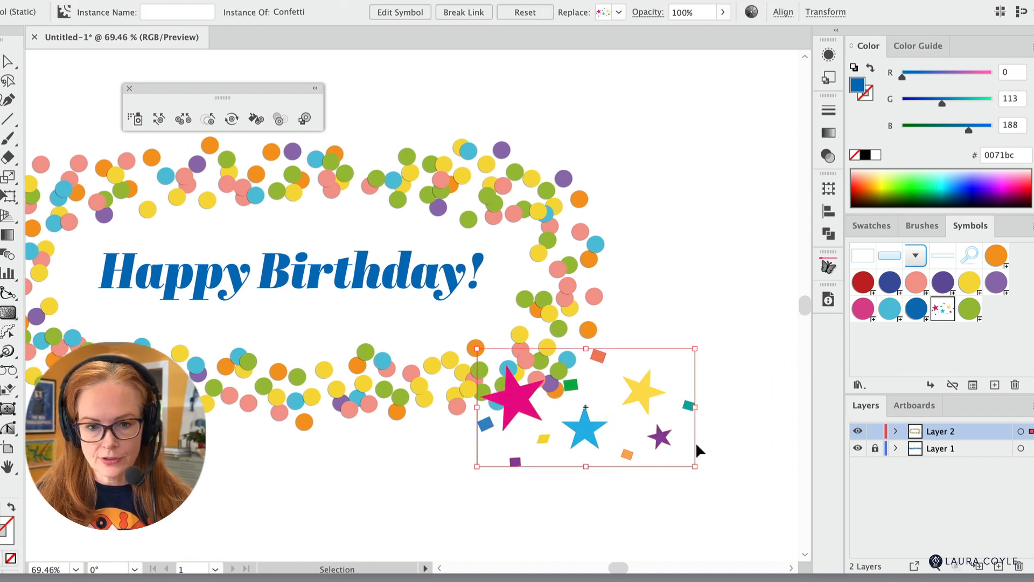
key("Delete")
left_click_drag(367, 429, 496, 448)
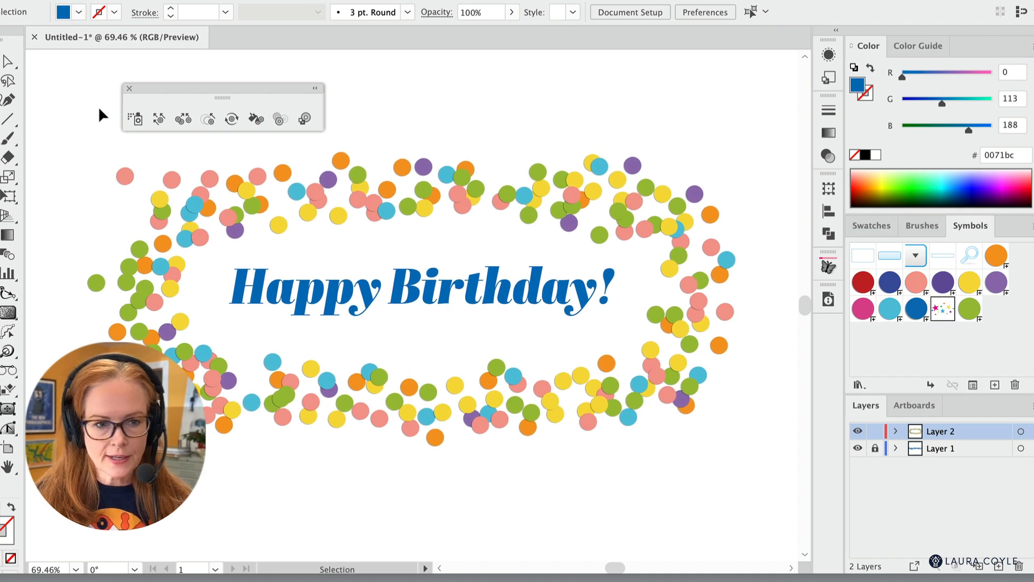
- Spray the star Confetti symbol over the circles around the whole border with the Symbol Sprayer
left_click(134, 119)
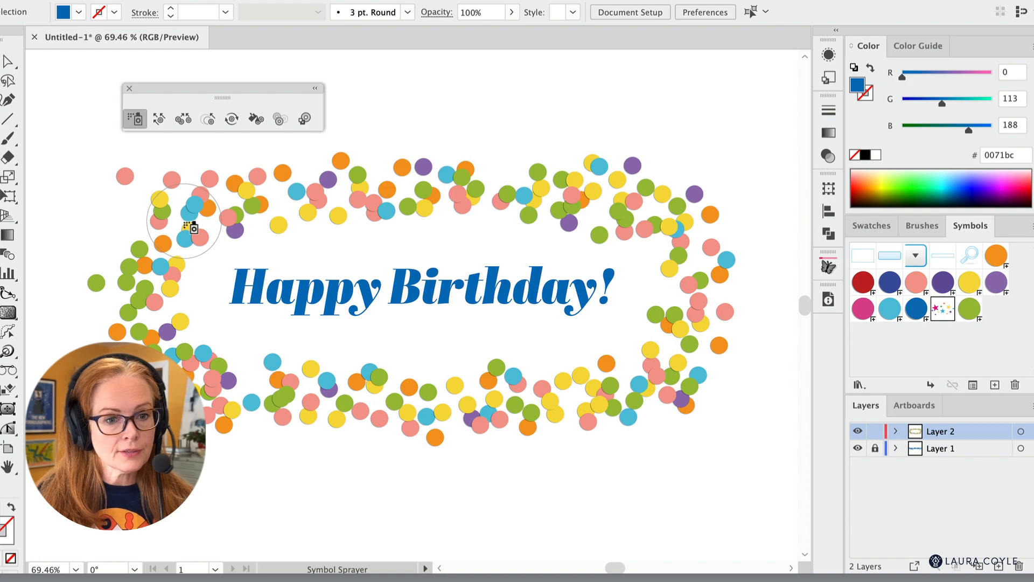
mouse_move(189, 229)
left_mouse_down()
mouse_move(191, 219)
mouse_move(162, 229)
mouse_move(114, 270)
left_mouse_up()
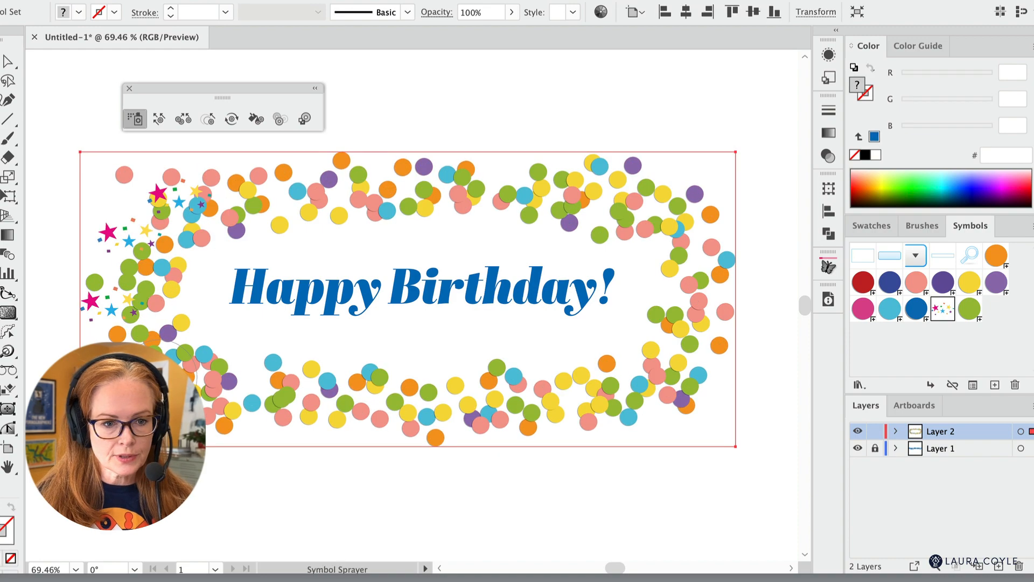
mouse_move(161, 372)
left_mouse_down()
mouse_move(300, 411)
mouse_move(427, 396)
mouse_move(603, 398)
mouse_move(716, 337)
mouse_move(700, 253)
mouse_move(620, 183)
mouse_move(480, 202)
mouse_move(269, 205)
mouse_move(247, 188)
left_mouse_up()
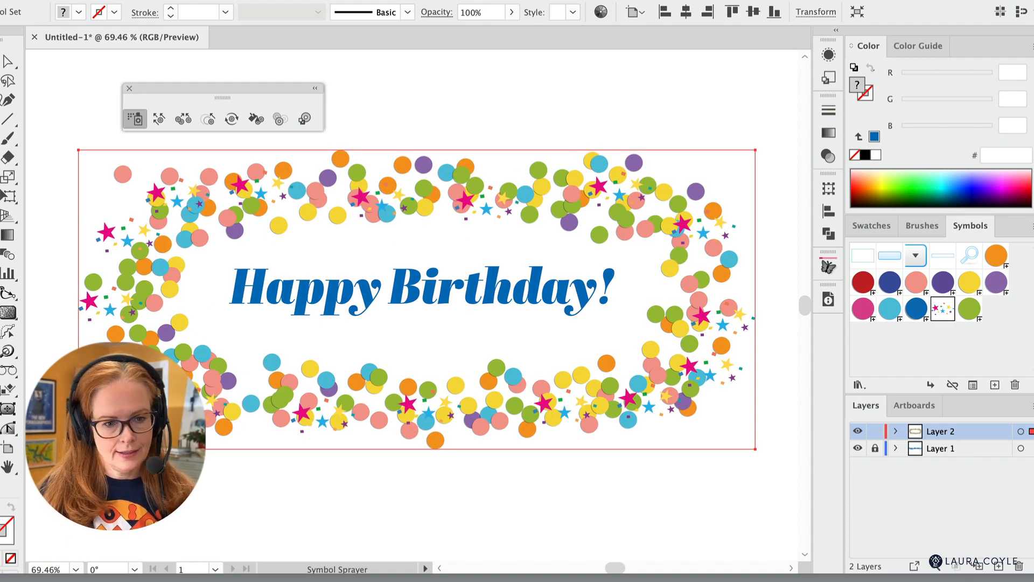
left_click(110, 385)
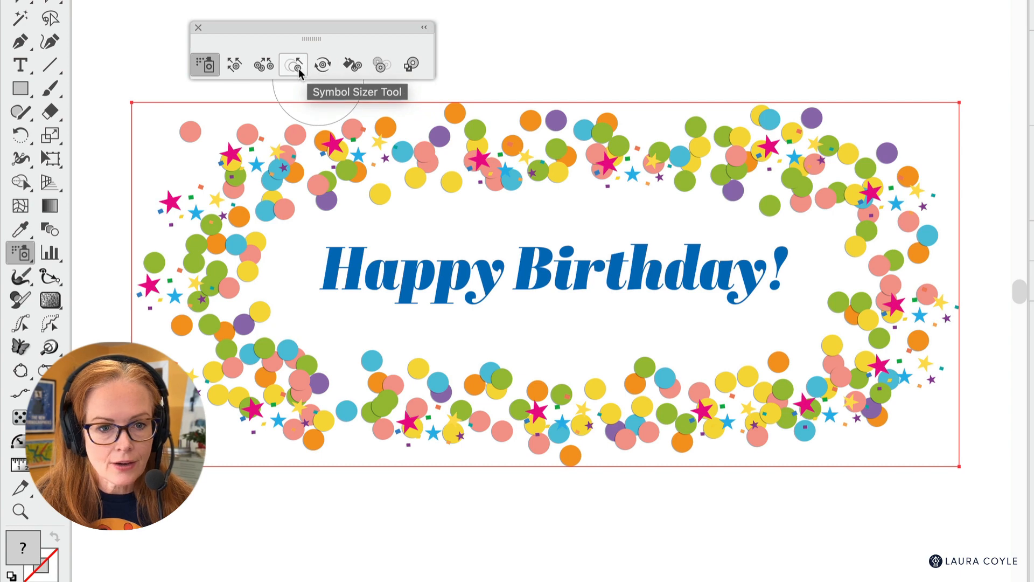
- Set the Symbol Sizer tool's method to Random
left_click(299, 70)
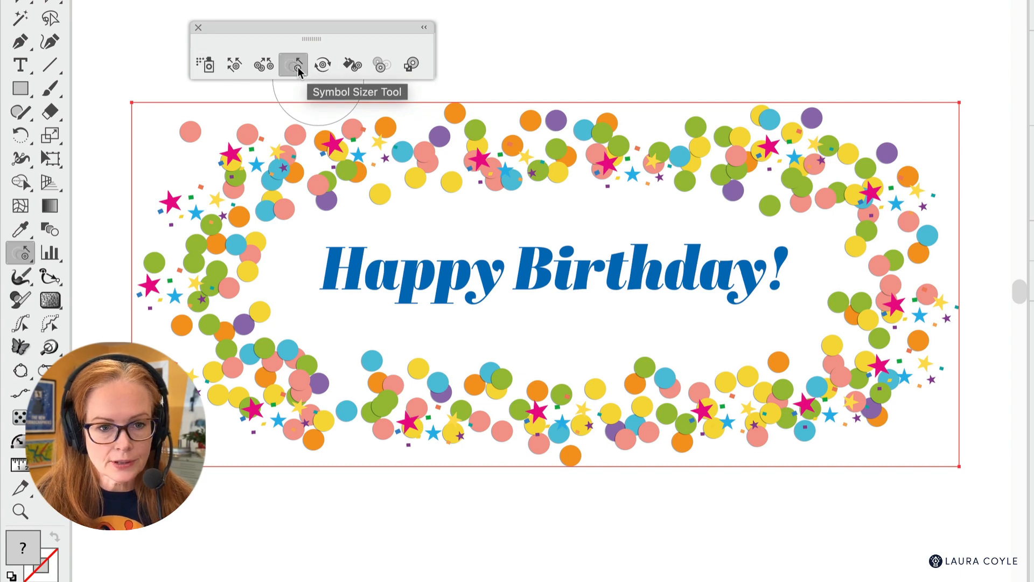
double_click(299, 70)
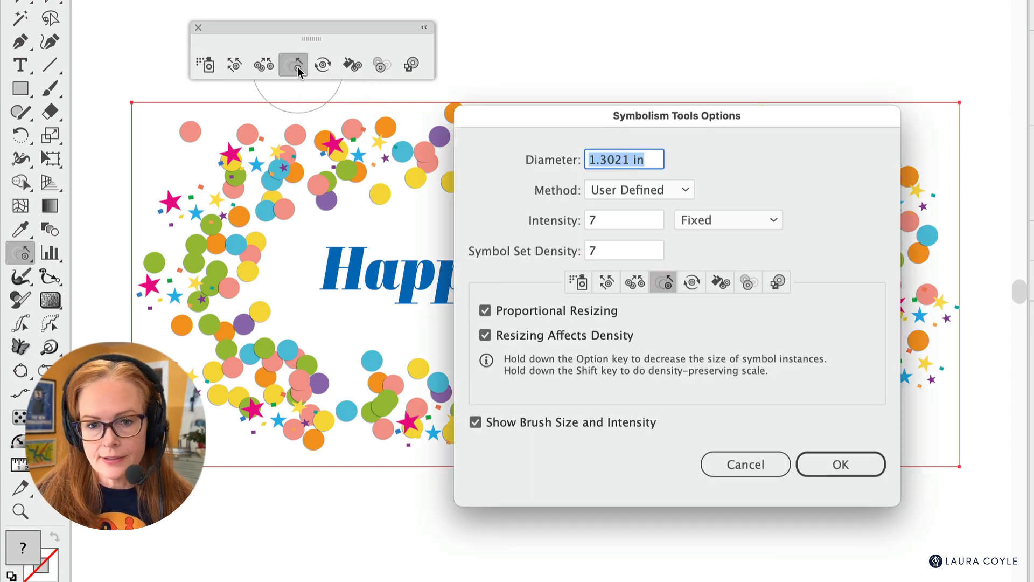
left_click(637, 194)
left_click(629, 254)
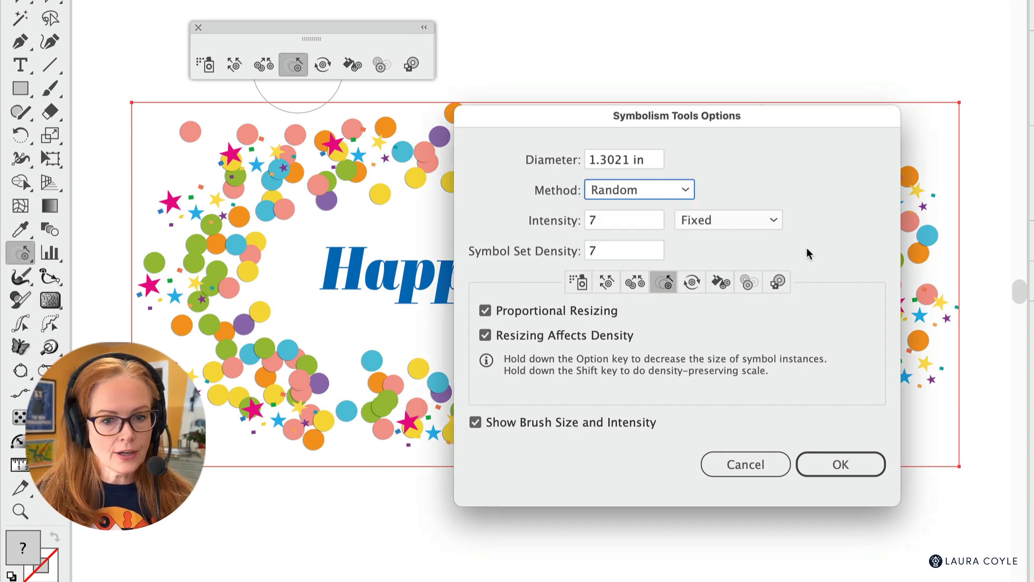
left_click(841, 463)
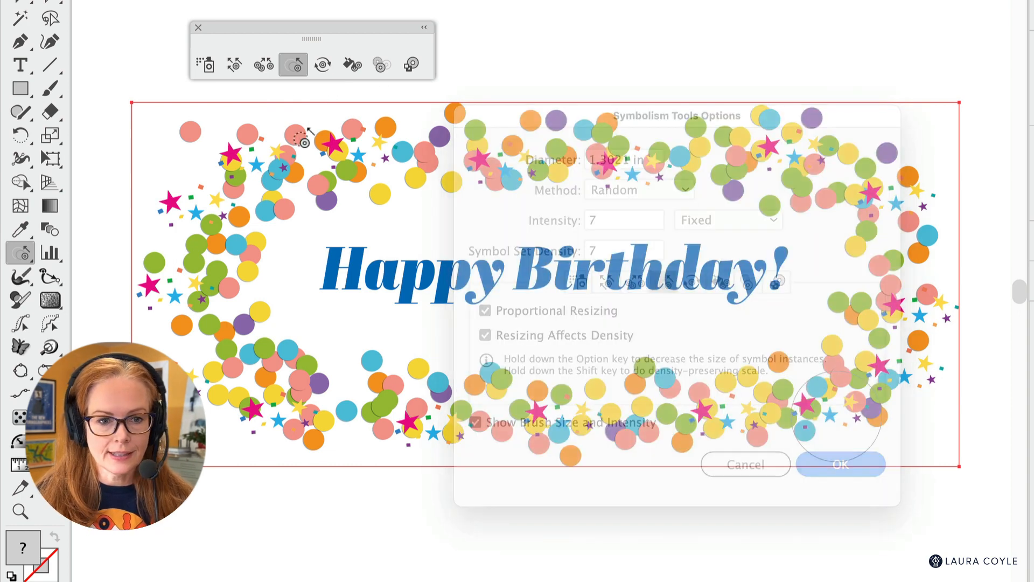
- Vary the sizes of the star Confetti instances around the whole border with the Symbol Sizer tool
left_click_drag(302, 163, 275, 171)
left_click(220, 228)
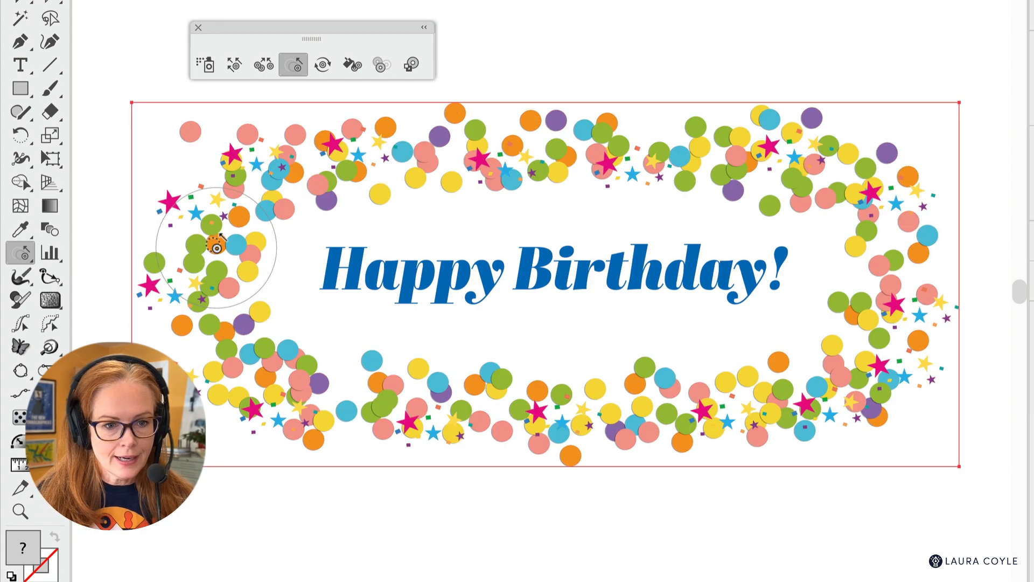
left_click(214, 293)
left_click_drag(275, 416, 336, 429)
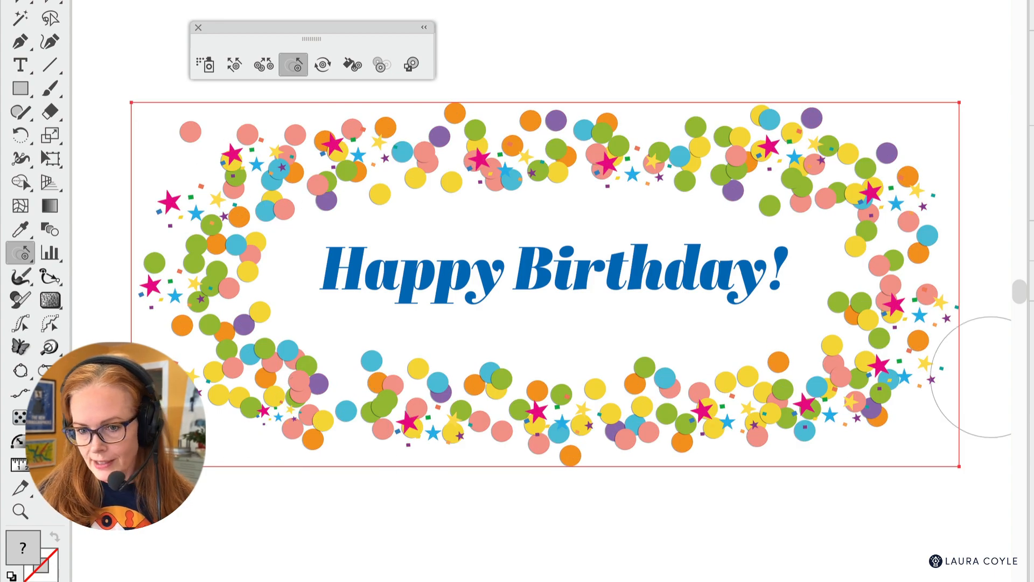
mouse_move(247, 374)
left_mouse_down()
mouse_move(577, 404)
mouse_move(604, 434)
mouse_move(863, 370)
mouse_move(880, 350)
left_mouse_up()
mouse_move(899, 302)
left_mouse_down()
mouse_move(861, 178)
mouse_move(765, 156)
left_mouse_up()
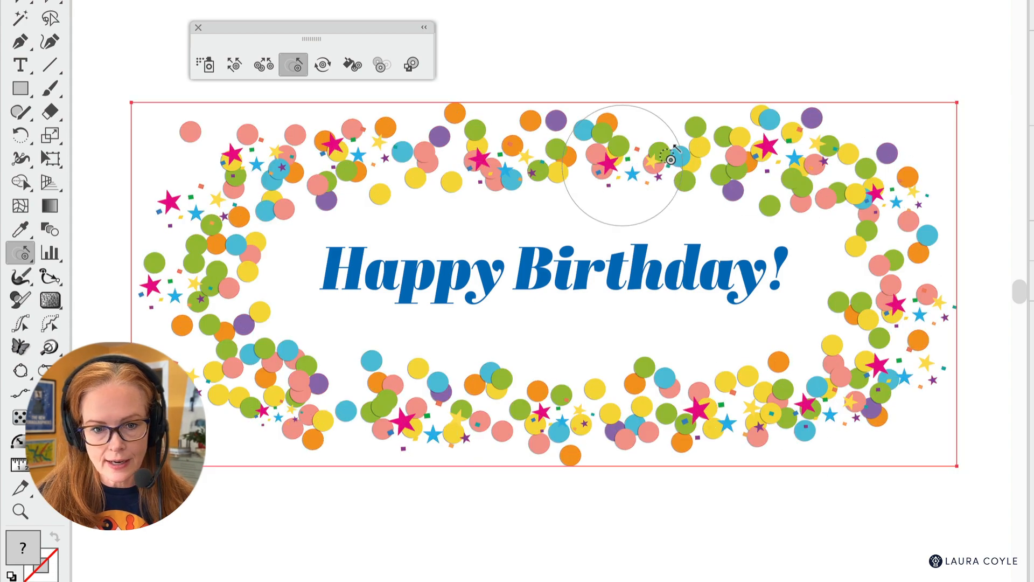
mouse_move(614, 164)
left_mouse_down()
mouse_move(312, 192)
mouse_move(259, 240)
mouse_move(251, 309)
mouse_move(447, 423)
mouse_move(699, 415)
mouse_move(848, 377)
mouse_move(897, 247)
mouse_move(810, 161)
left_mouse_up()
left_click(784, 155, "alt")
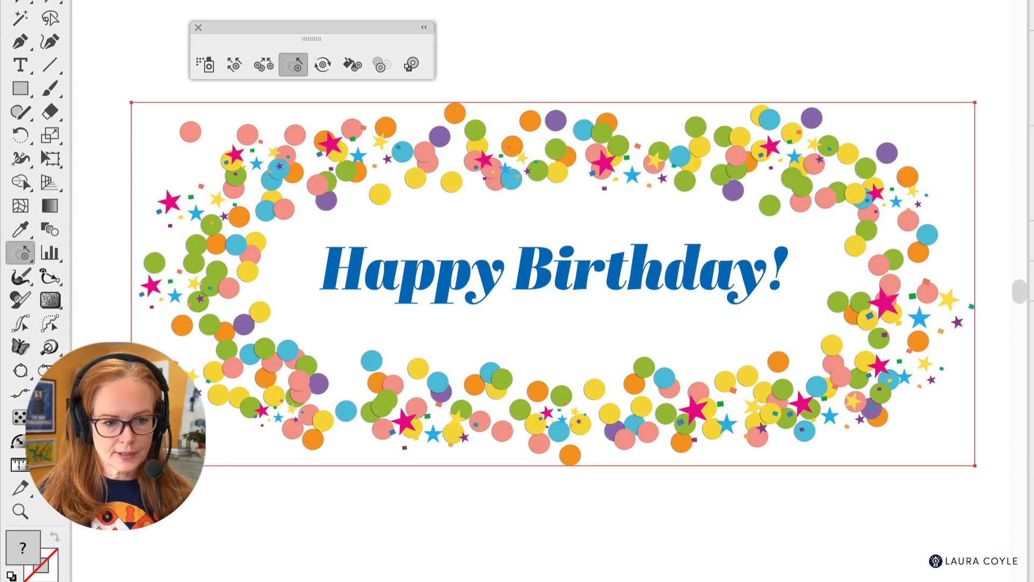
- Set the Symbol Sizer tool's method to User Defined and shrink the star cluster at the border's lower left corner
double_click(293, 65)
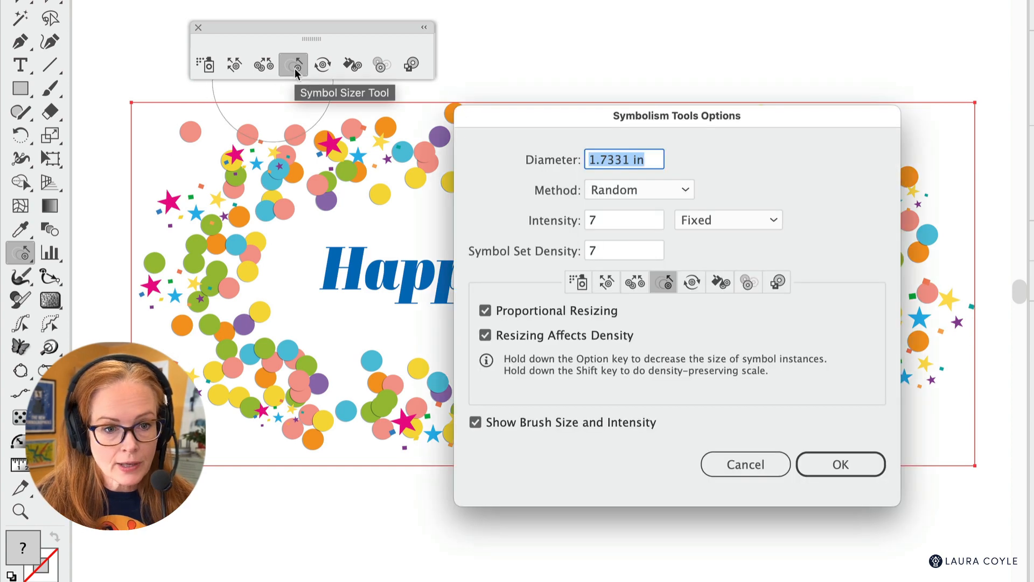
left_click(671, 197)
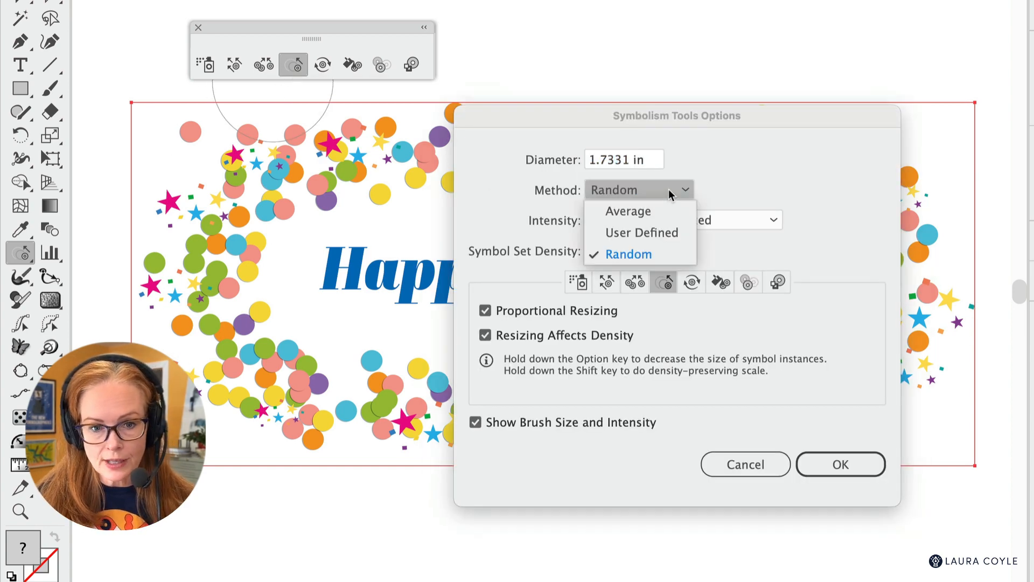
left_click(665, 233)
left_click(841, 465)
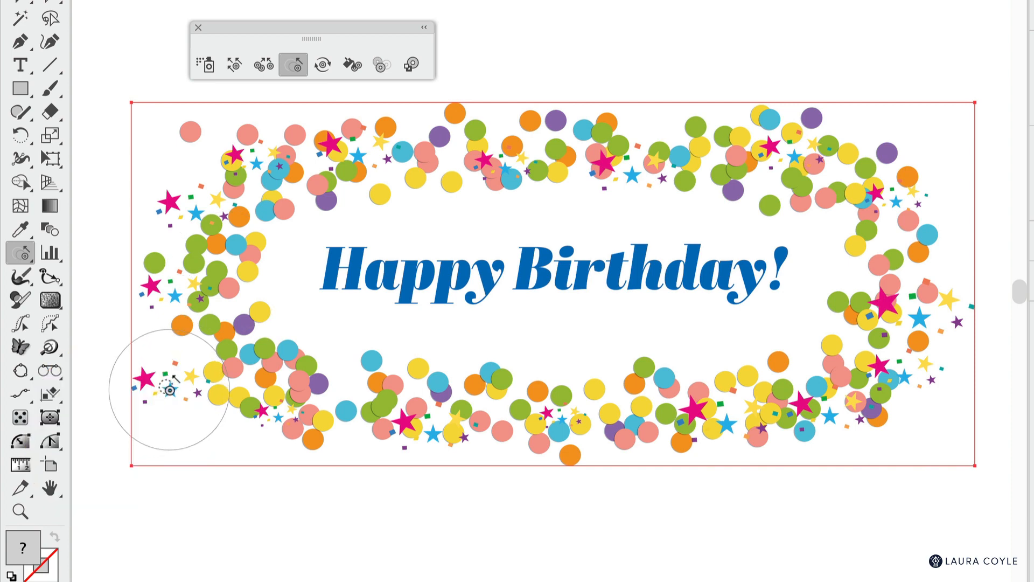
left_click_drag(172, 387, 175, 381)
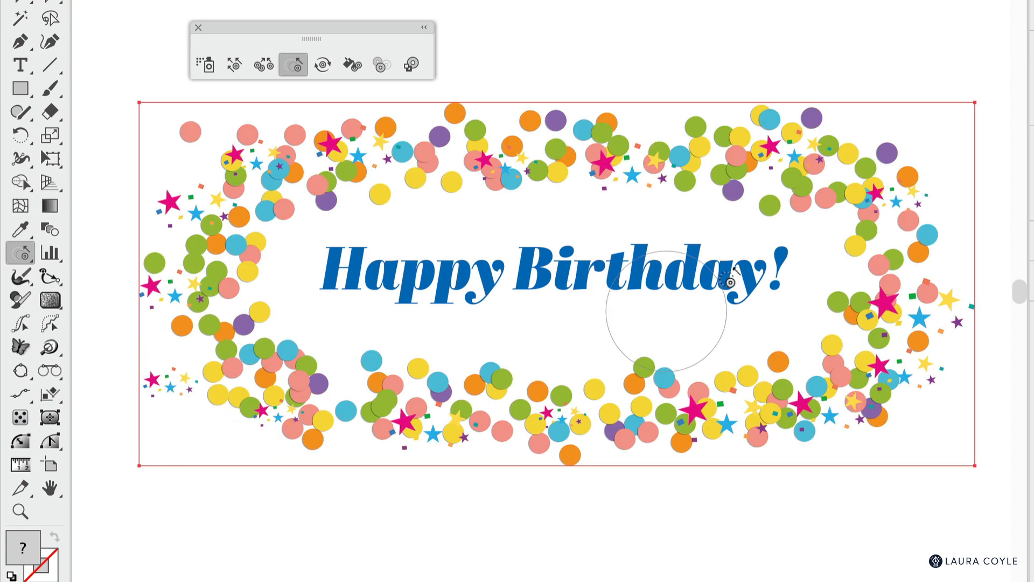
- Shift the star clusters on the border's sides inward with the Symbol Shifter, and rotate the stars around the border with the Symbol Spinner
left_click(234, 64)
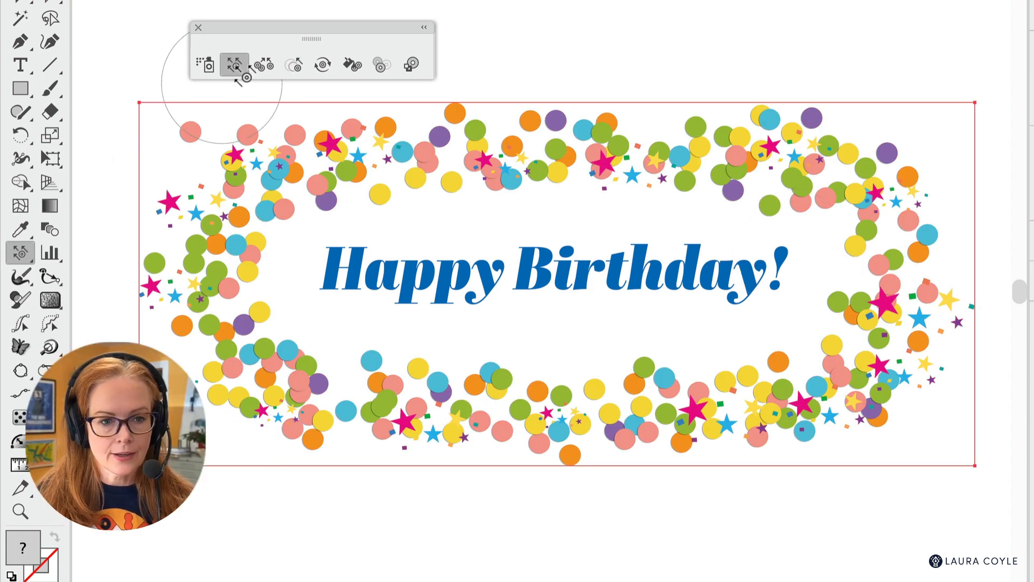
mouse_move(211, 393)
left_mouse_down()
mouse_move(171, 305)
mouse_move(196, 309)
mouse_move(195, 217)
mouse_move(210, 199)
left_mouse_up()
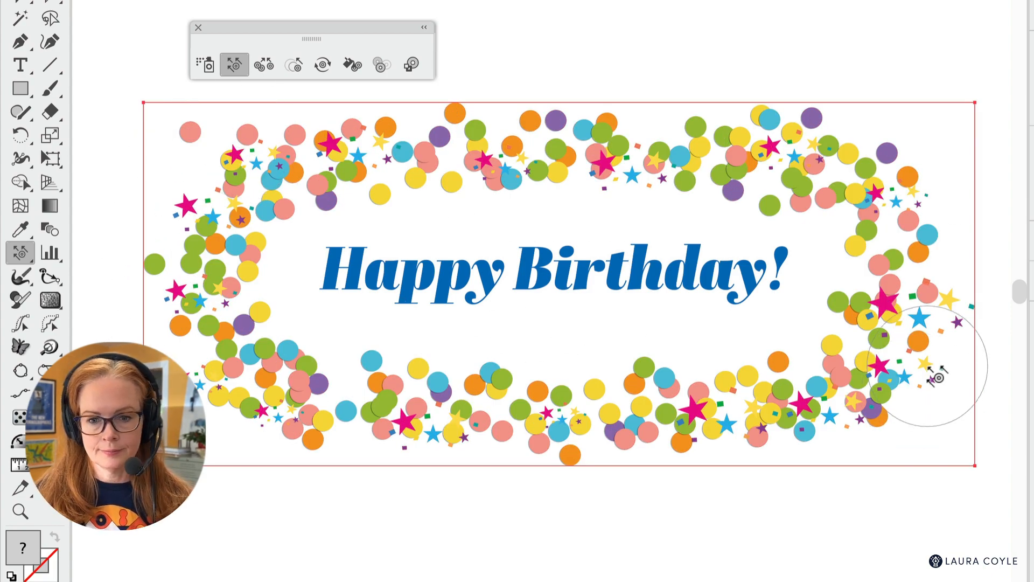
left_click_drag(940, 372, 940, 455)
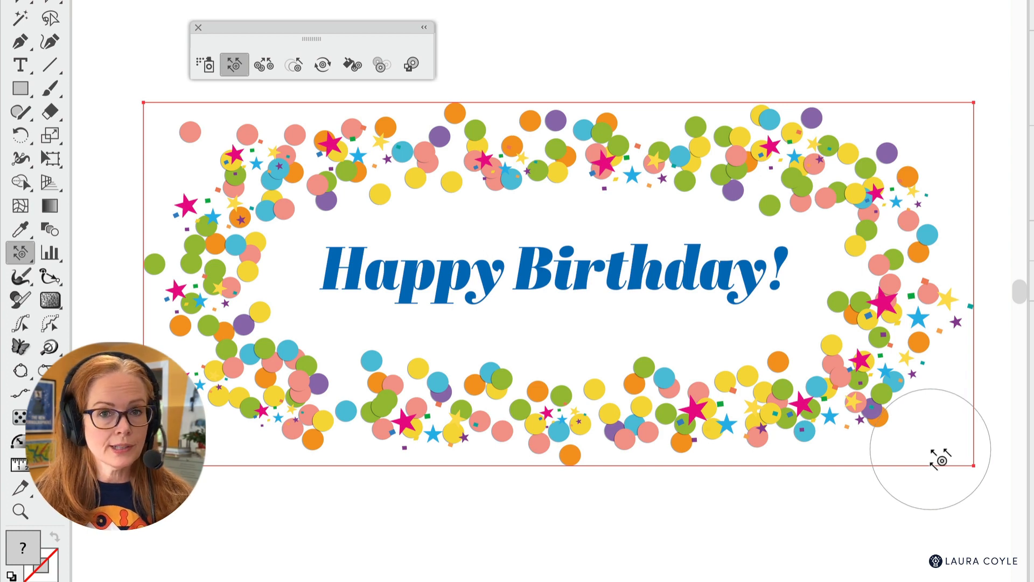
left_click(323, 66)
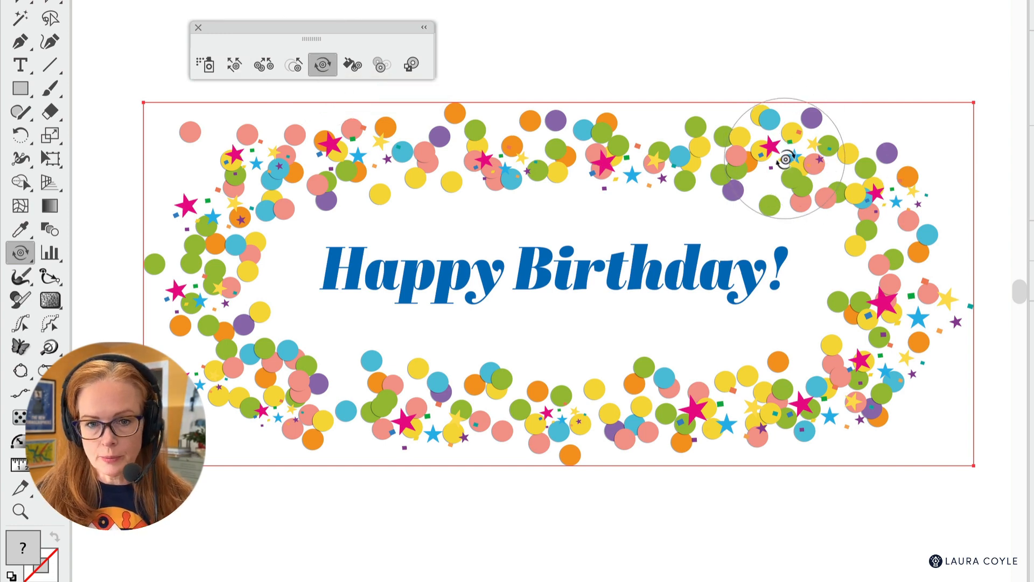
mouse_move(785, 159)
left_mouse_down()
mouse_move(746, 134)
mouse_move(791, 159)
mouse_move(797, 151)
mouse_move(443, 159)
mouse_move(457, 167)
mouse_move(362, 158)
mouse_move(280, 176)
mouse_move(224, 204)
mouse_move(198, 299)
mouse_move(215, 347)
mouse_move(276, 391)
mouse_move(516, 426)
mouse_move(789, 399)
mouse_move(873, 353)
mouse_move(873, 313)
mouse_move(911, 308)
mouse_move(917, 234)
mouse_move(851, 355)
mouse_move(910, 392)
left_mouse_up()
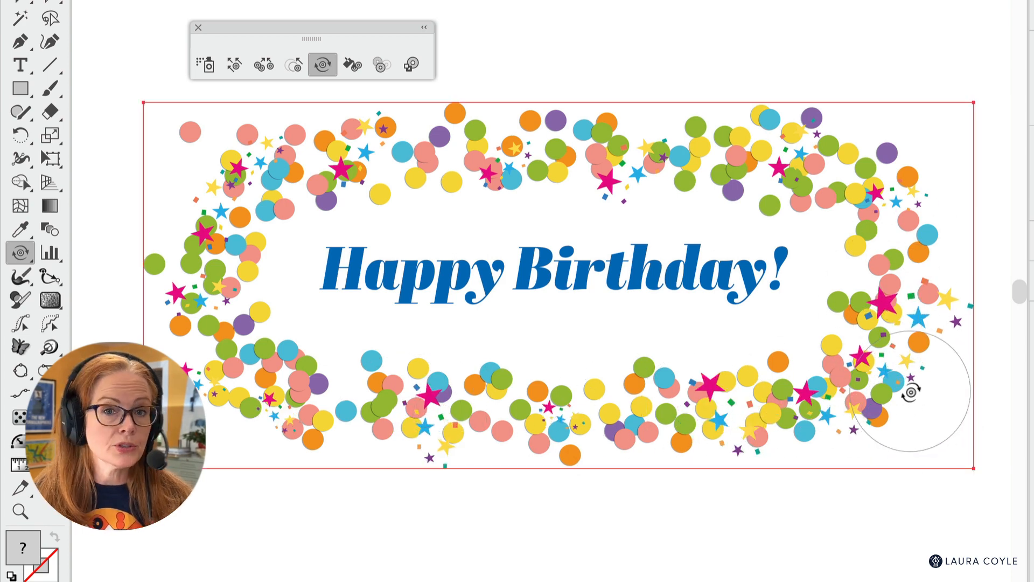
- Scale the whole confetti symbol set down slightly and reposition it around the Happy Birthday text
key("v")
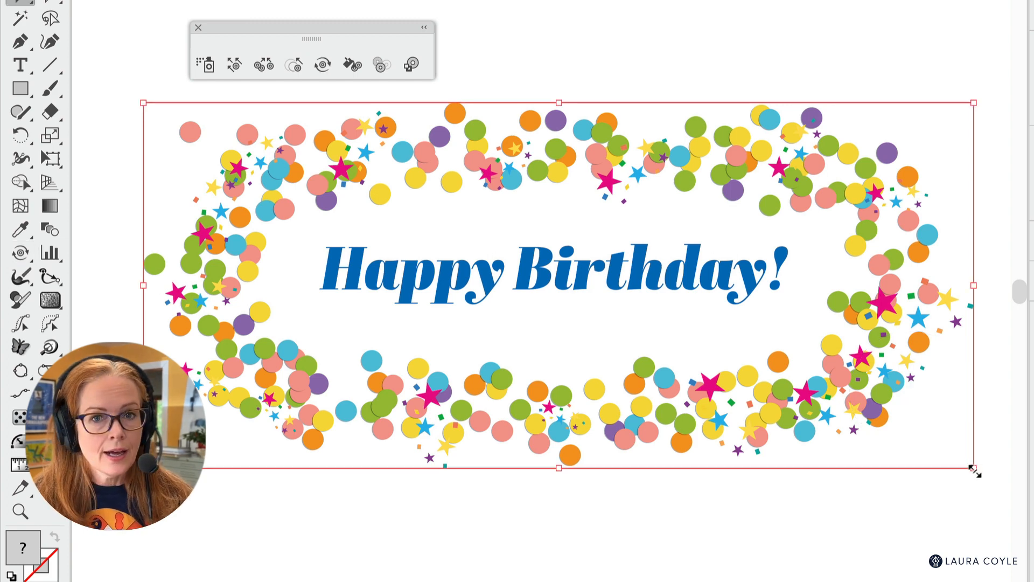
left_click_drag(975, 470, 951, 459)
left_click_drag(792, 428, 785, 427)
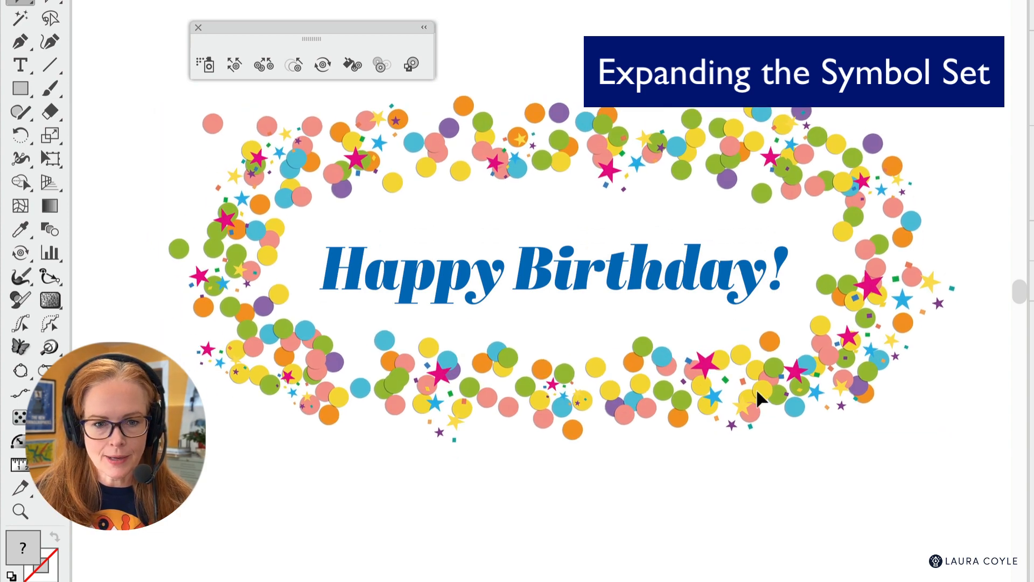
left_click_drag(756, 390, 748, 407)
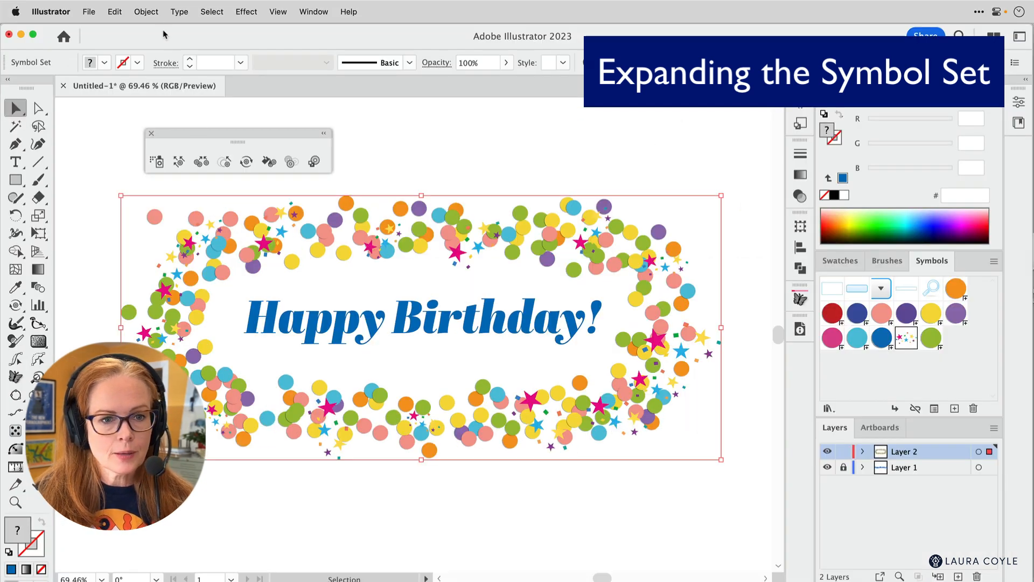
- Expand the confetti symbol set with Object and Fill enabled, and deselect the artwork
left_click(147, 11)
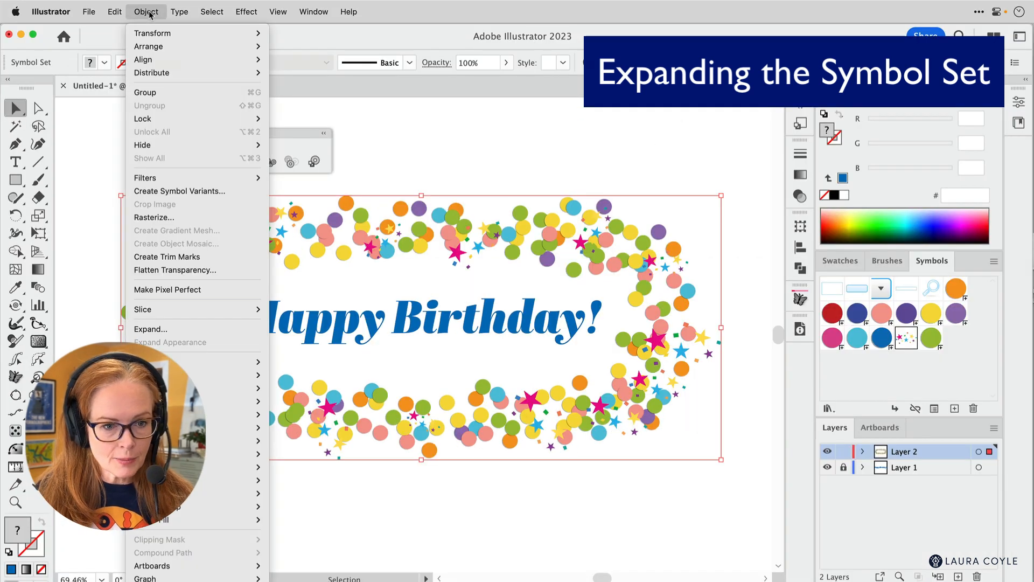
left_click(206, 330)
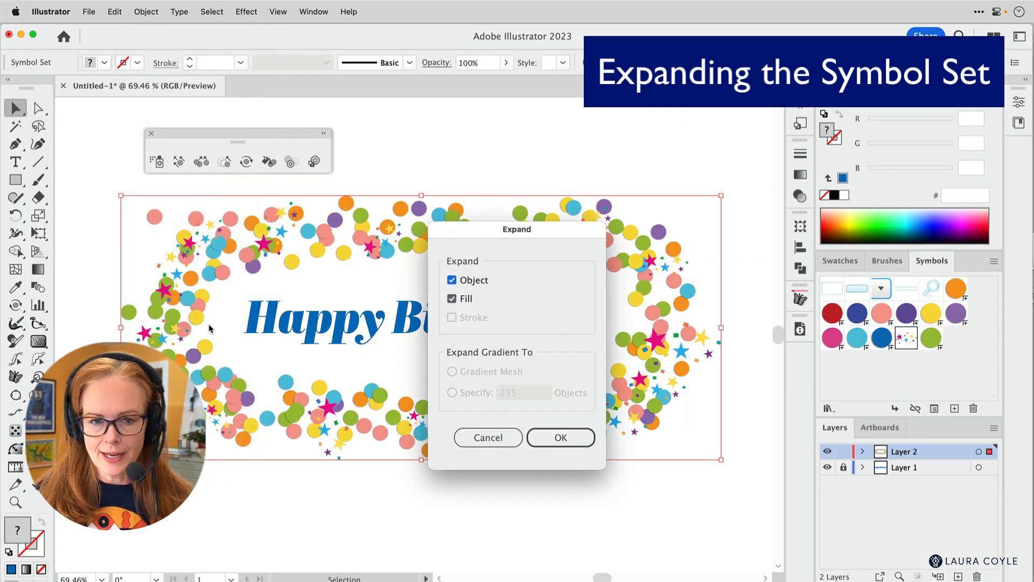
left_click(558, 438)
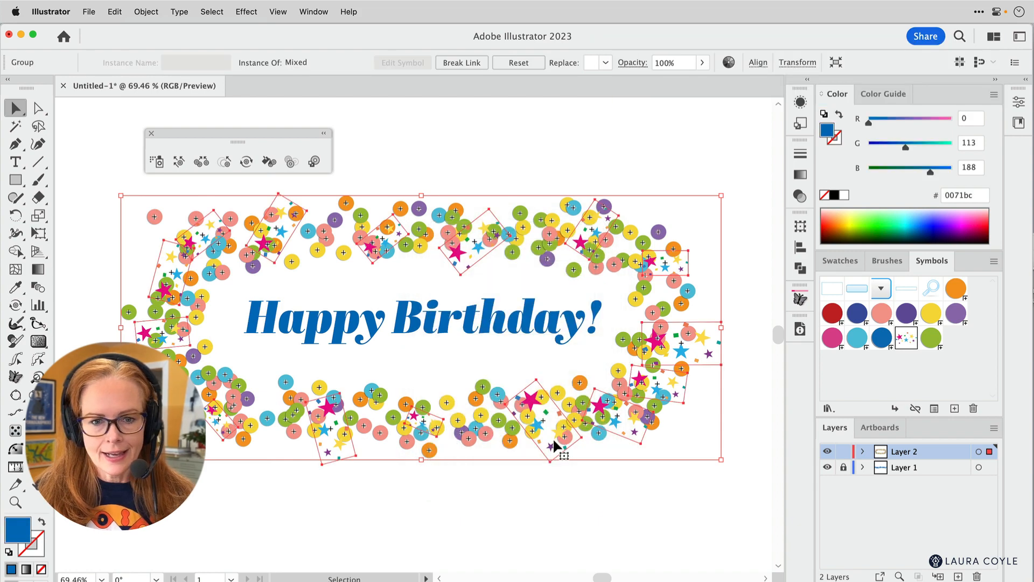
left_click(378, 501)
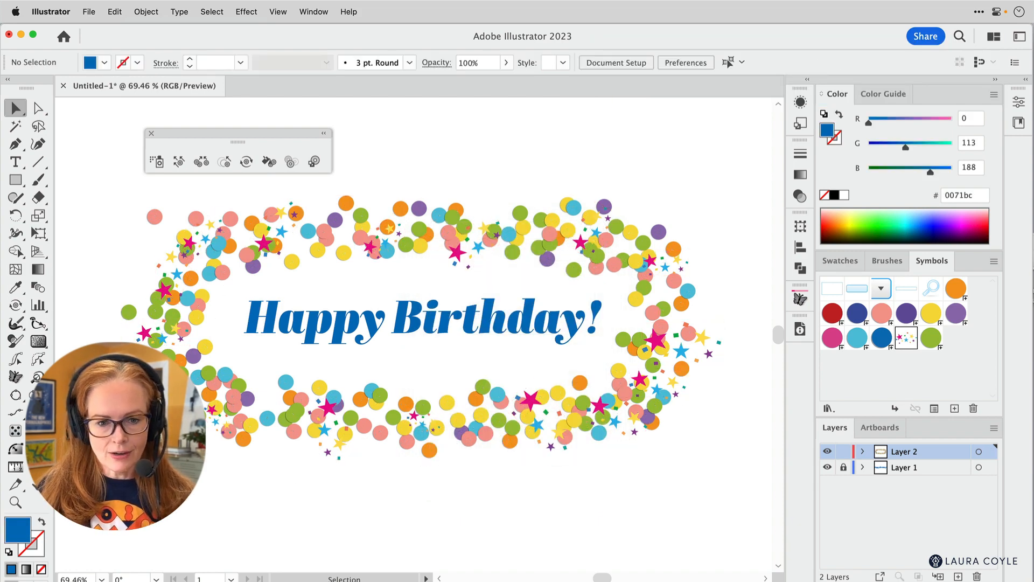
left_click(408, 441)
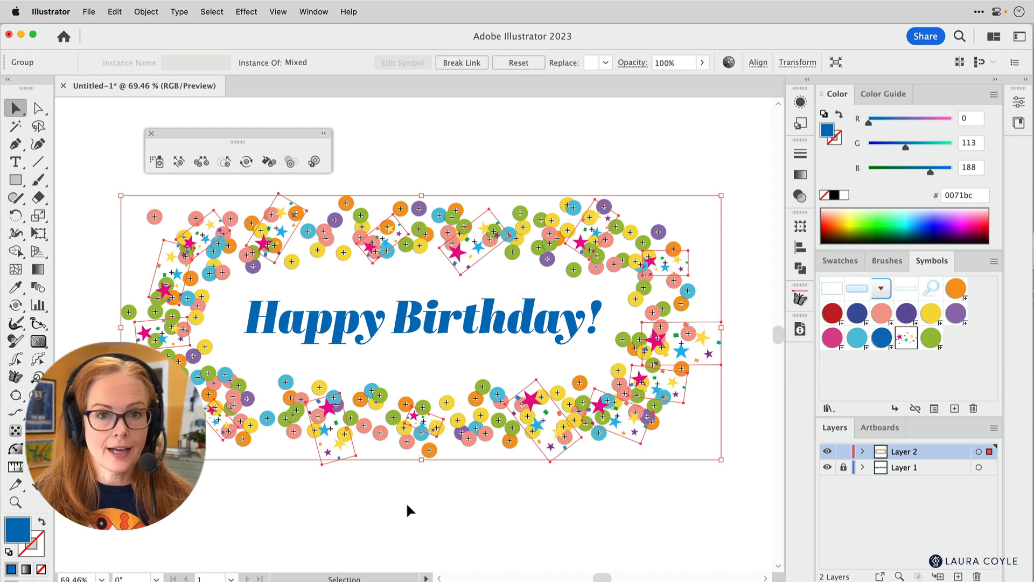
left_click(443, 477)
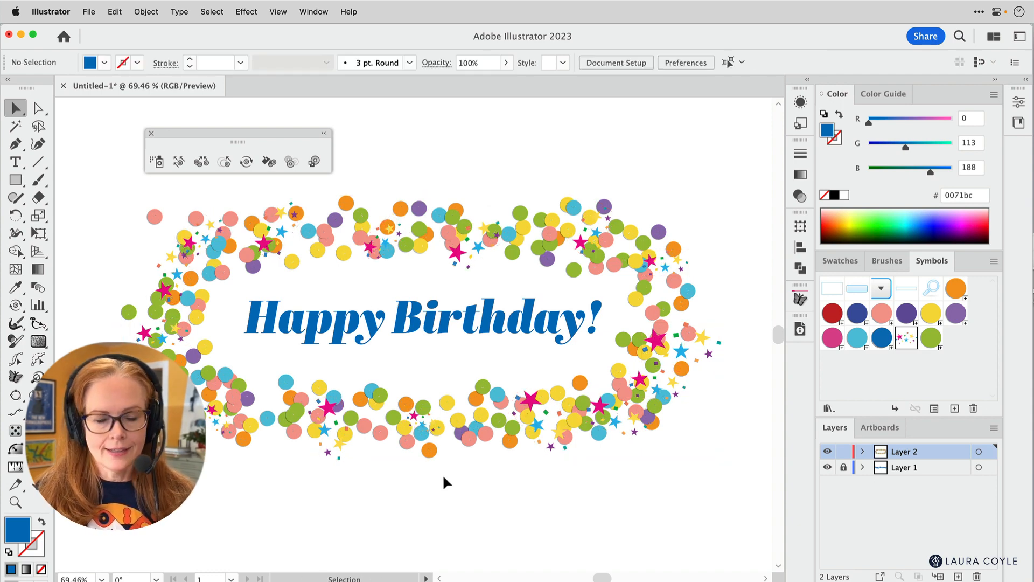
- Select one star Confetti instance above the text and extend the selection to all instances of the same symbol
left_click(462, 261)
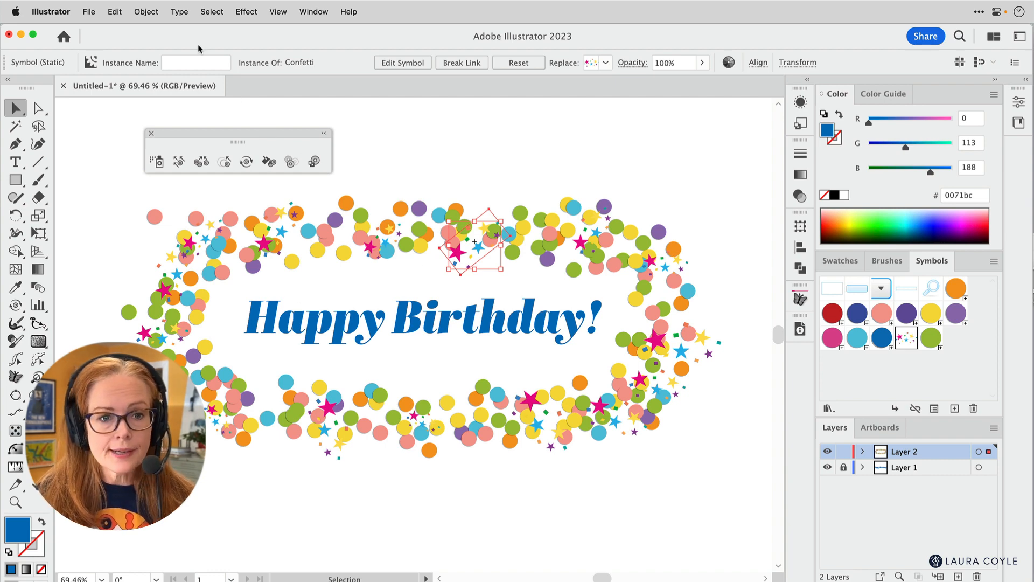
left_click(210, 13)
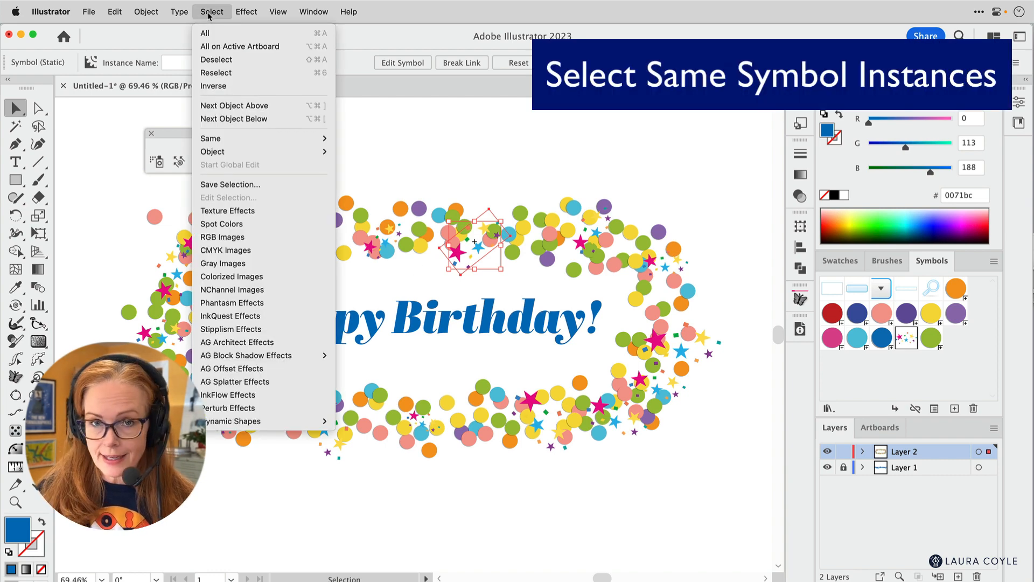
mouse_move(243, 142)
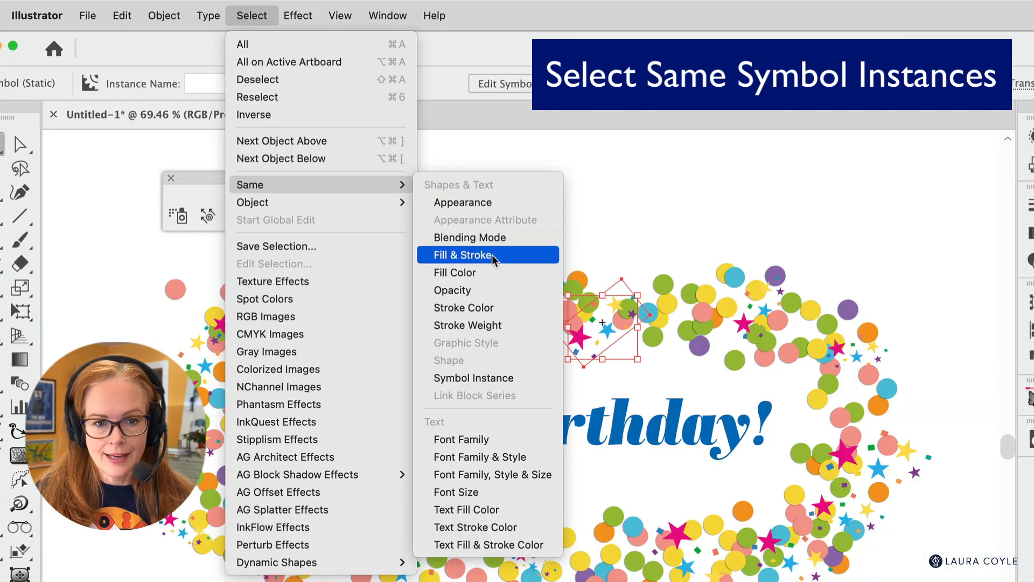
left_click(544, 380)
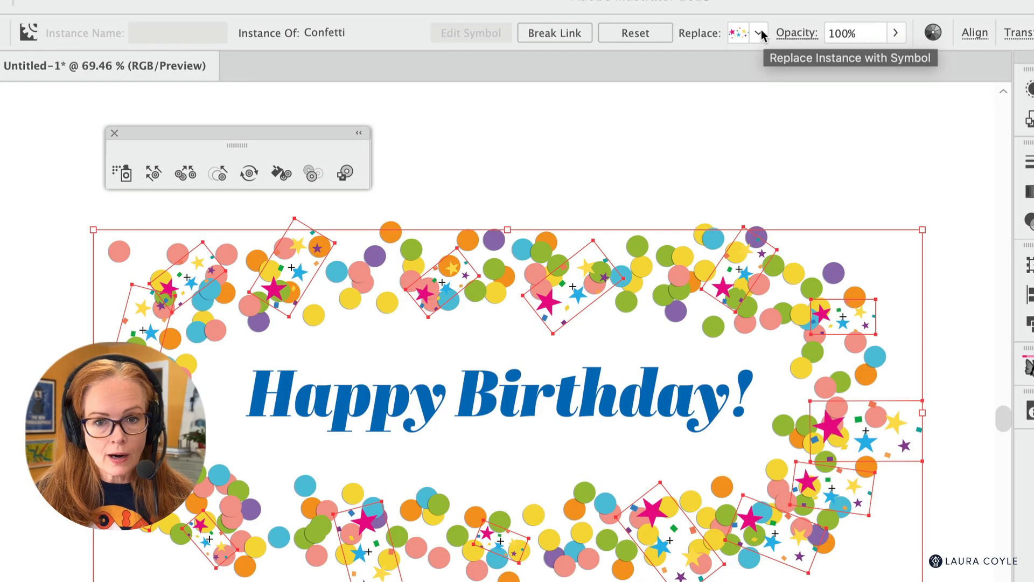
- Try replacing the selected Confetti instances with yellow, light blue, dark blue and pink circle symbols, and restore the Confetti symbol
left_click(760, 34)
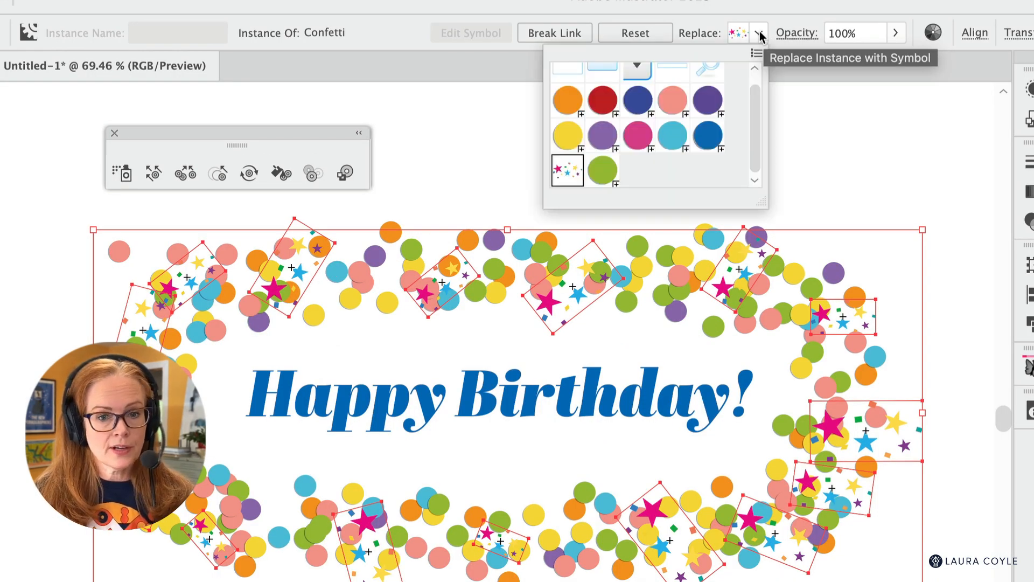
left_click(567, 136)
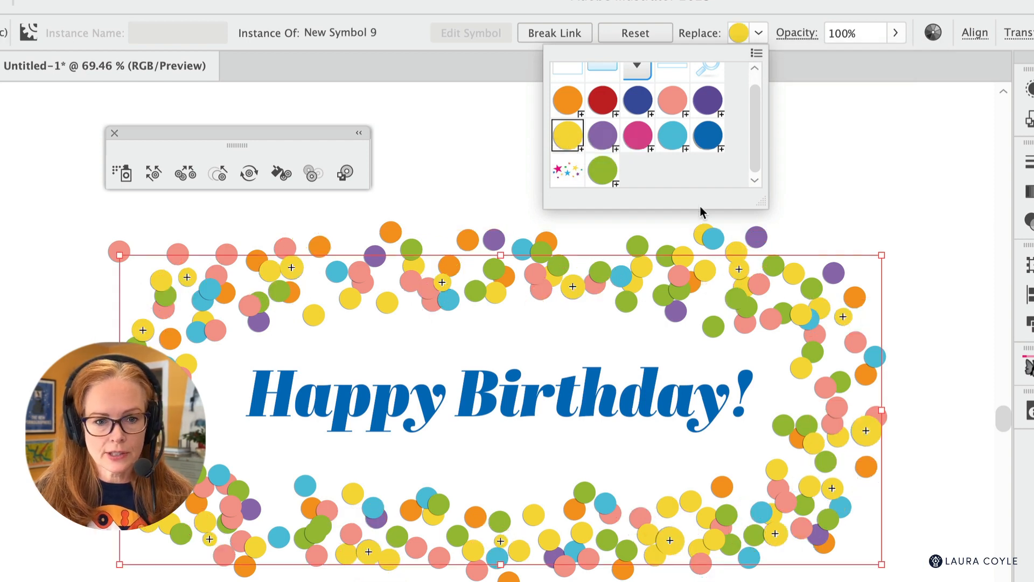
left_click(673, 135)
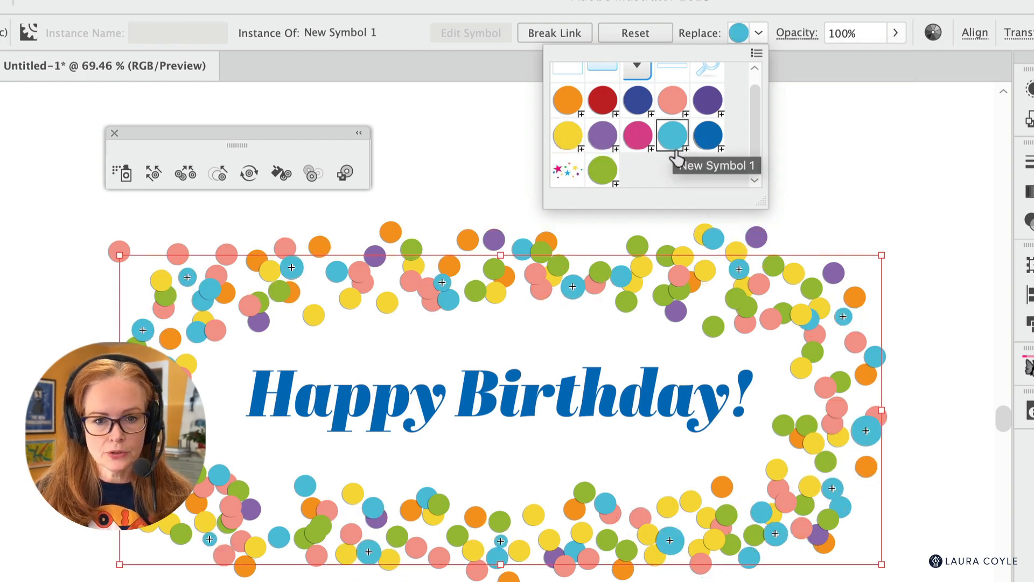
left_click(707, 137)
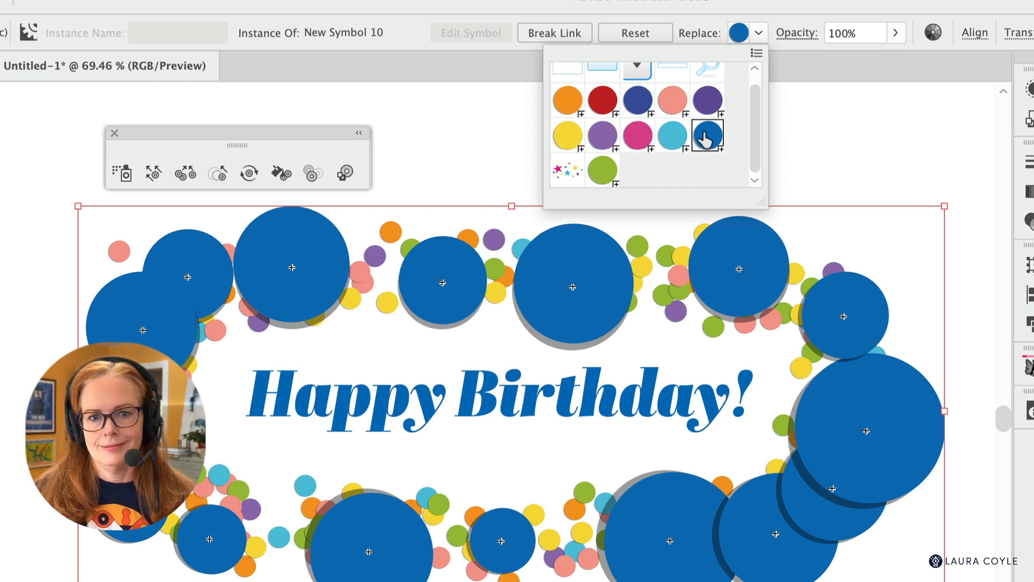
left_click(672, 100)
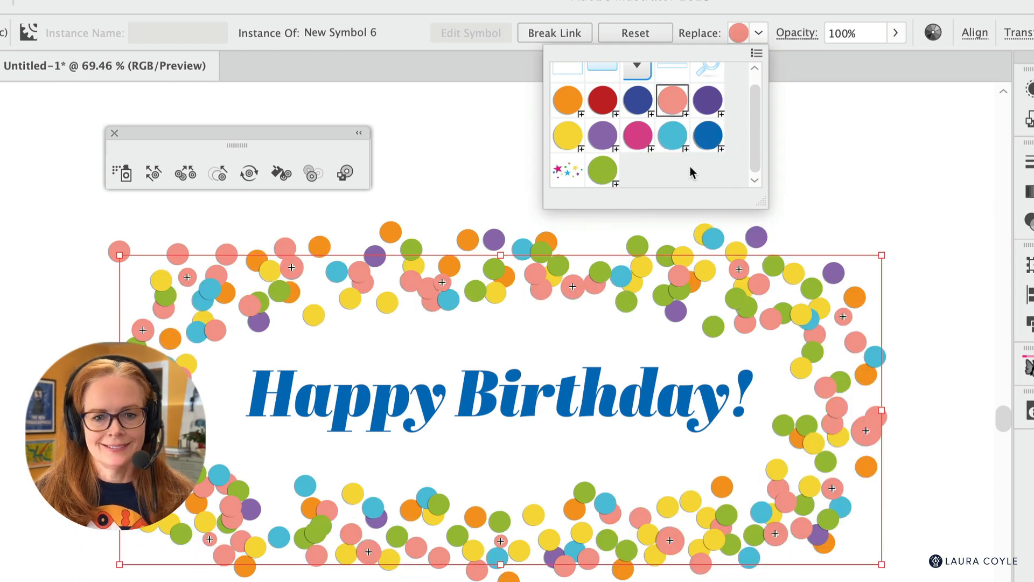
left_click(563, 173)
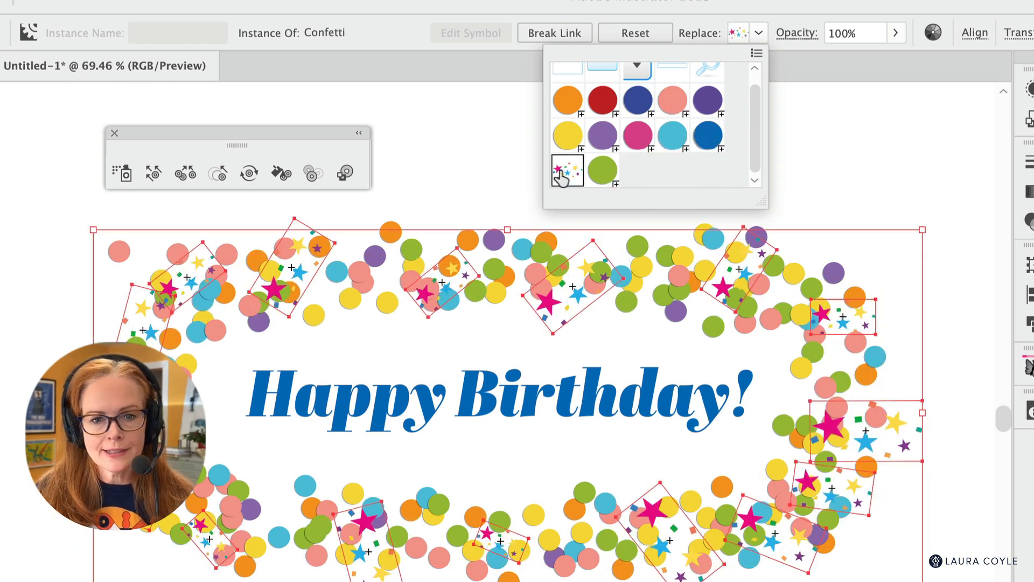
- Open the star Confetti symbol for editing to view its artwork, and exit symbol editing
left_click(876, 157)
double_click(846, 355)
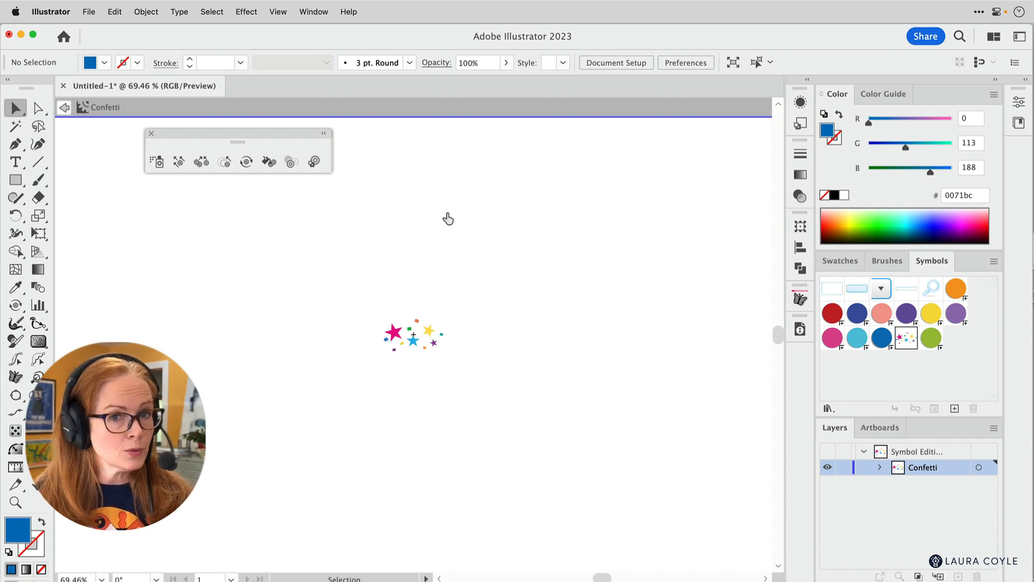
double_click(447, 218)
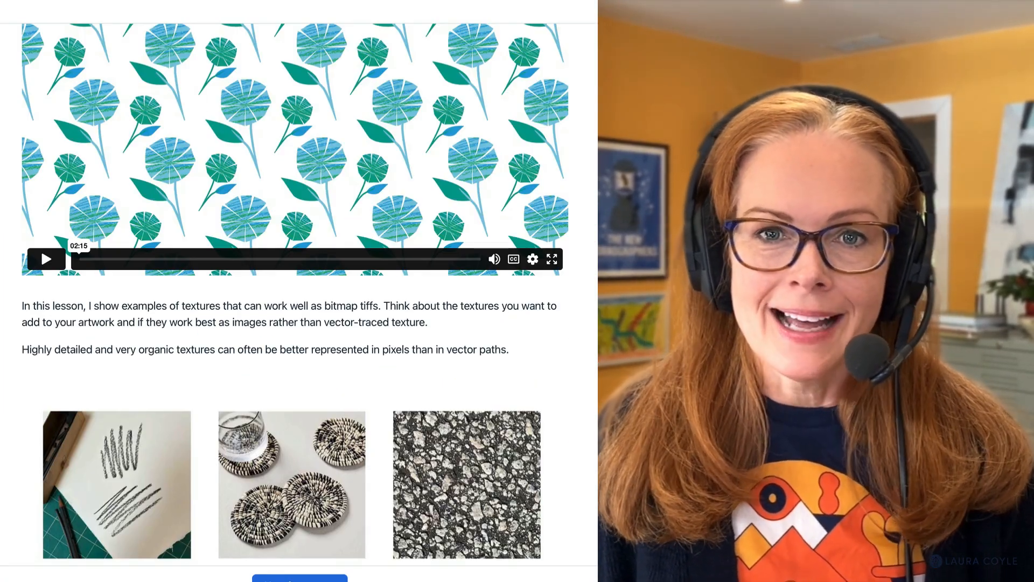
scroll(295, 290, "down", 4)
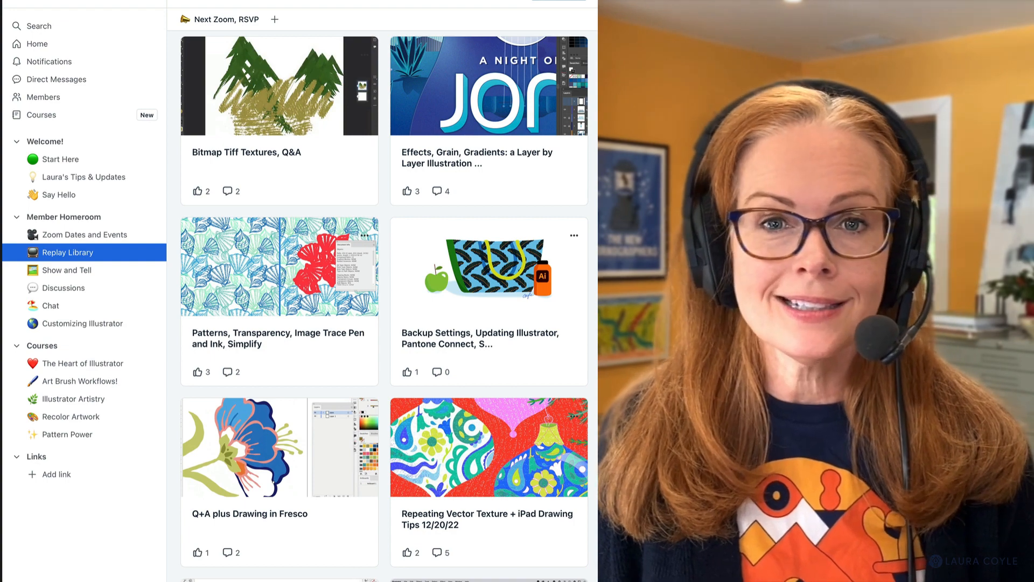
scroll(384, 306, "down", 3)
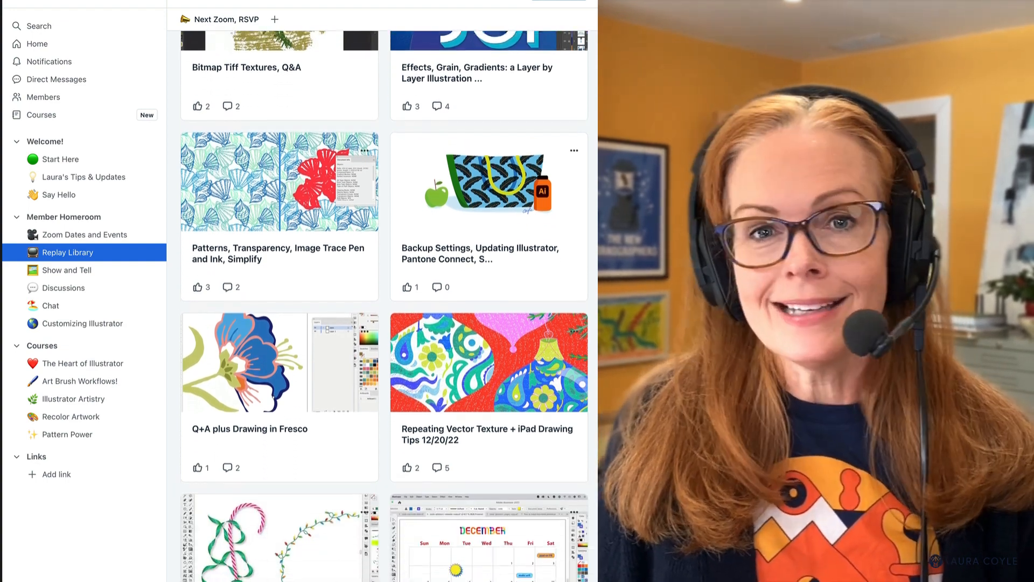
scroll(385, 304, "down", 4)
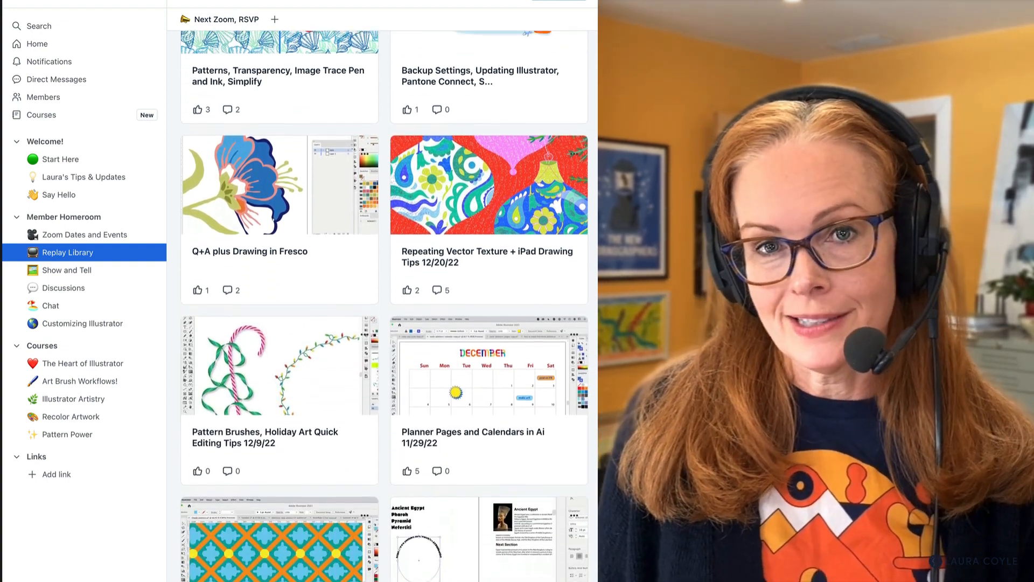